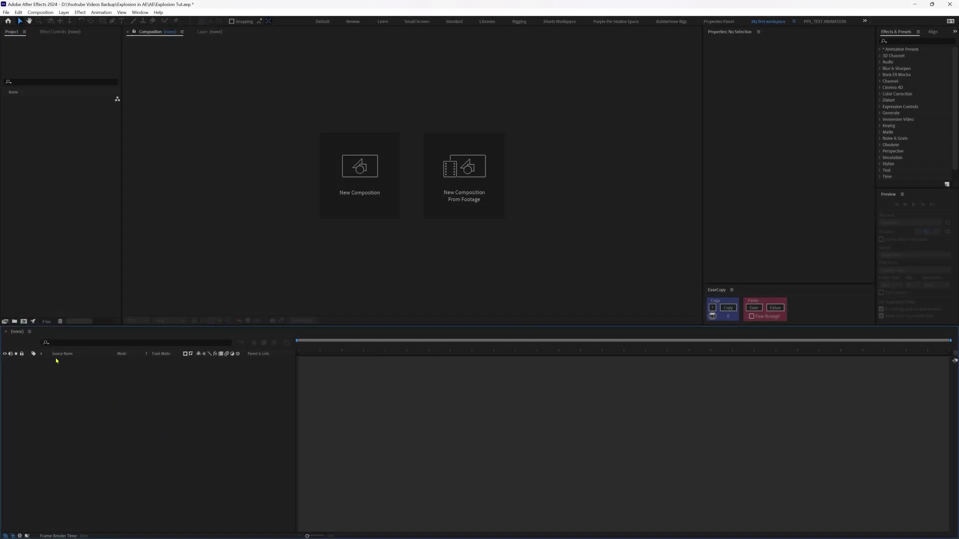
Create a new 3000×3000, 25 fps, 20-second composition named 'Explosion'
click(26, 322)
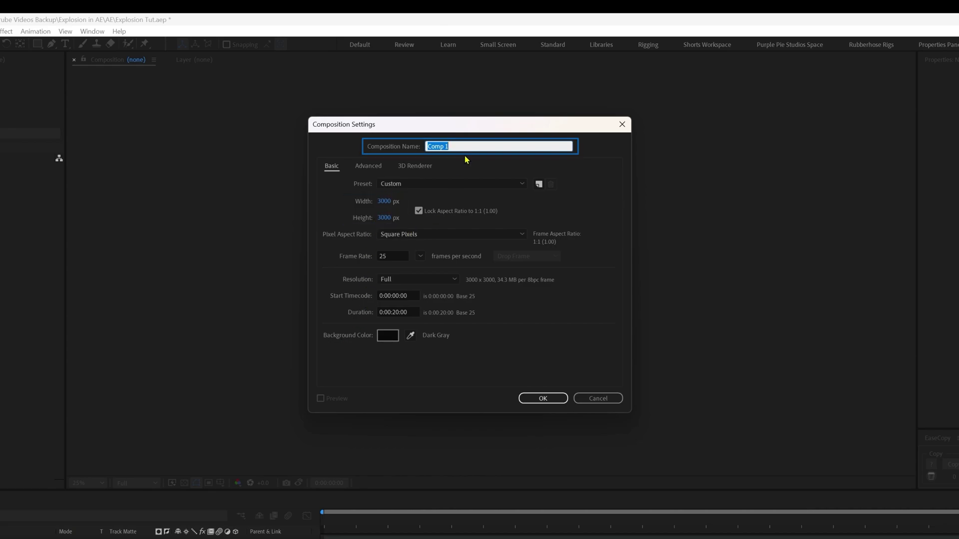
click(420, 151)
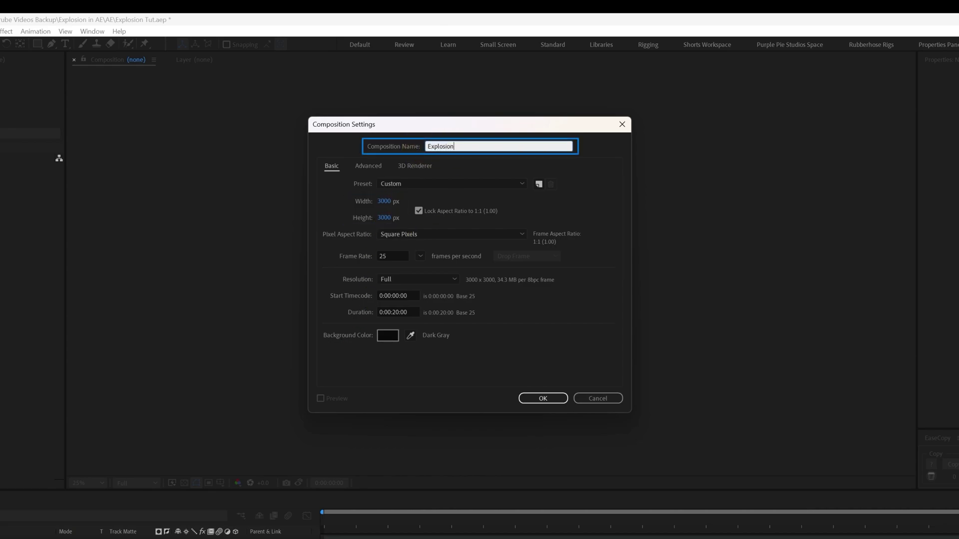
click(534, 399)
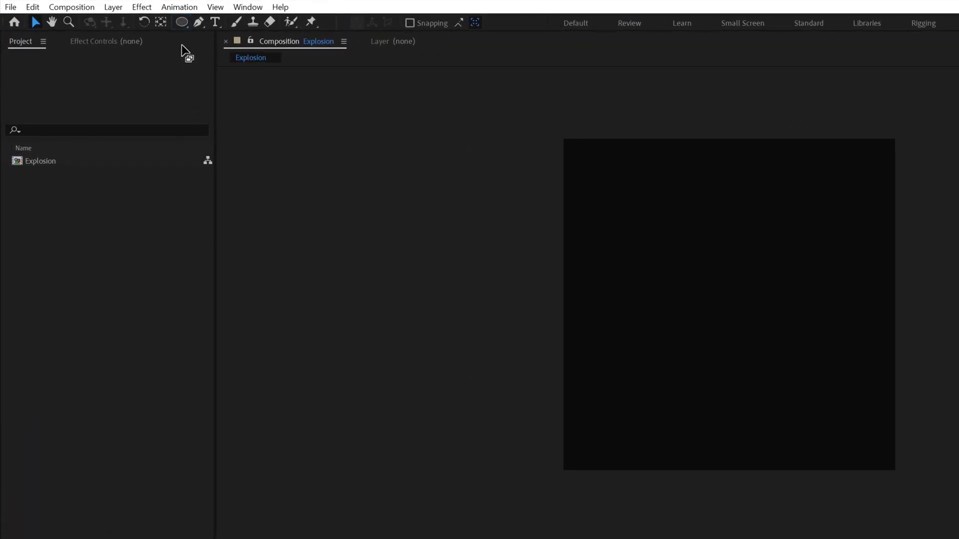
Draw a circle with the Ellipse tool and centre it horizontally and vertically in the comp
drag(102, 21, 106, 70)
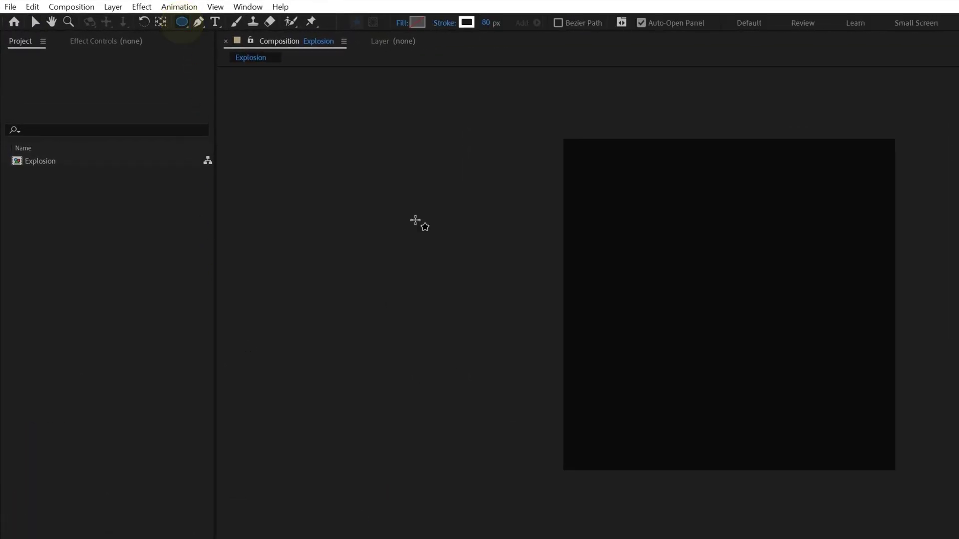
drag(474, 254, 509, 319)
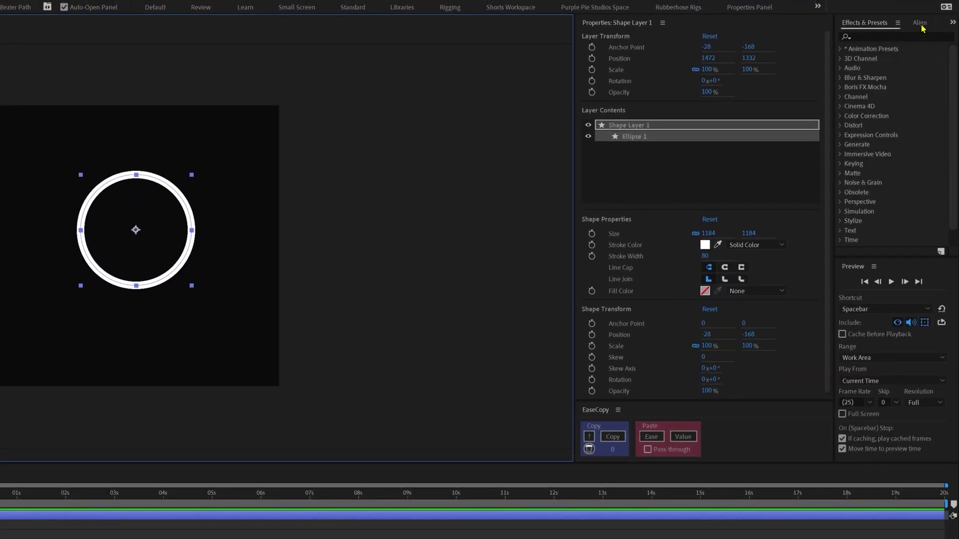
click(920, 24)
click(865, 51)
click(923, 51)
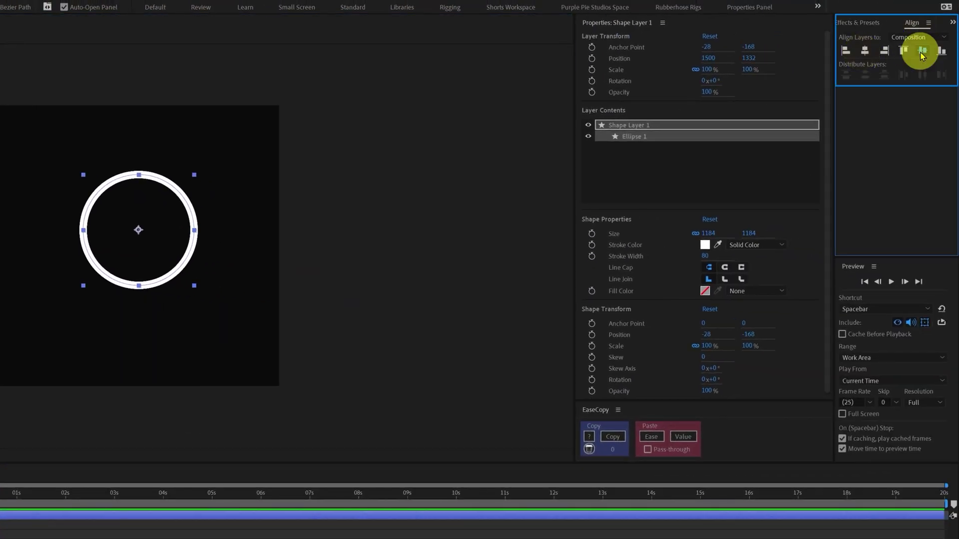
Give the circle a white fill and no stroke
click(167, 19)
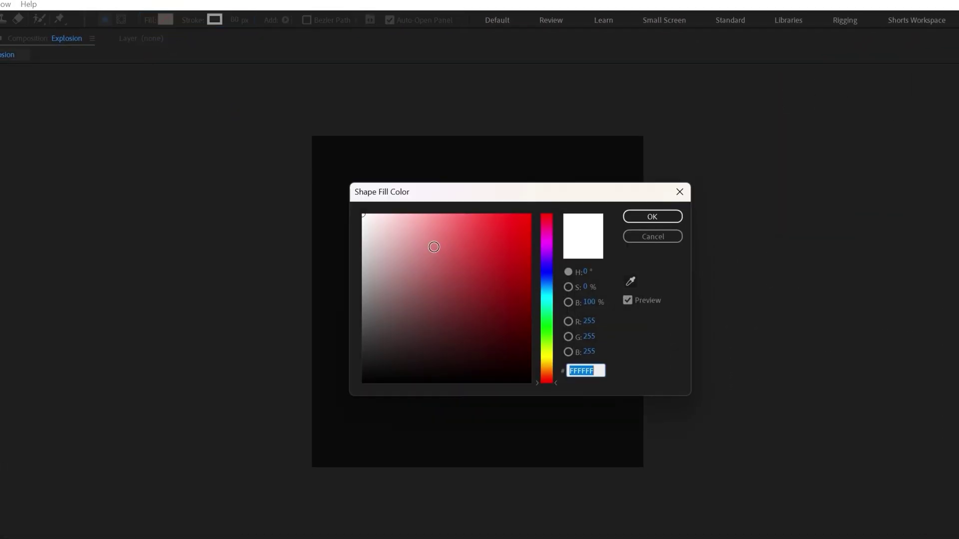
click(651, 216)
click(215, 19)
click(461, 299)
click(506, 376)
Rename the shape layer to 'Circle 1'
key(Return)
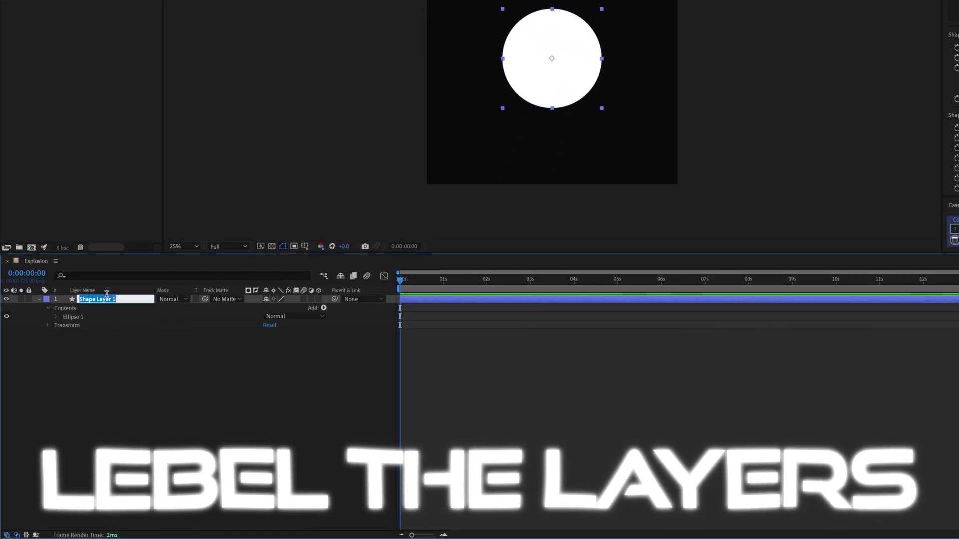
text(Circle 1)
key(Return)
key(semicolon)
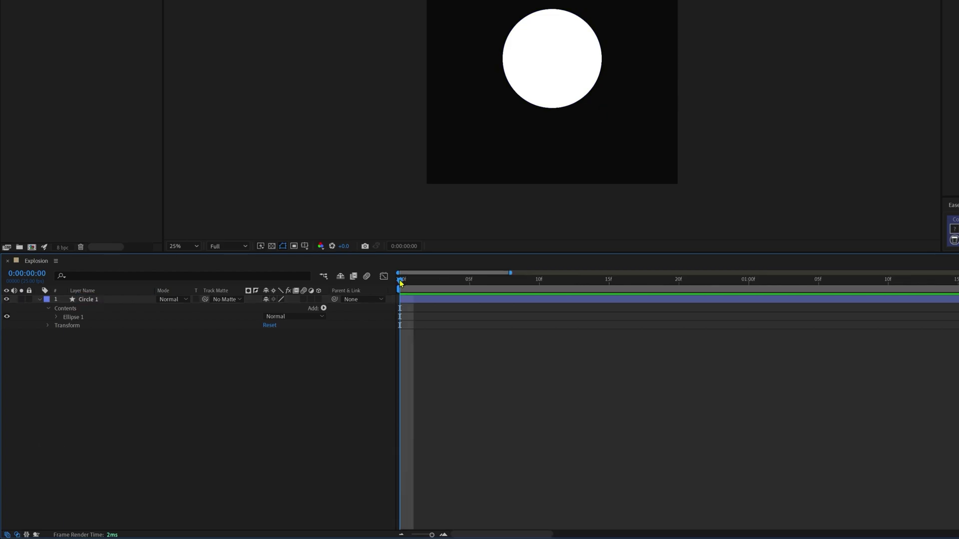
Set Position and Scale keyframes on Circle 1 at frame 0
click(380, 295)
click(89, 300)
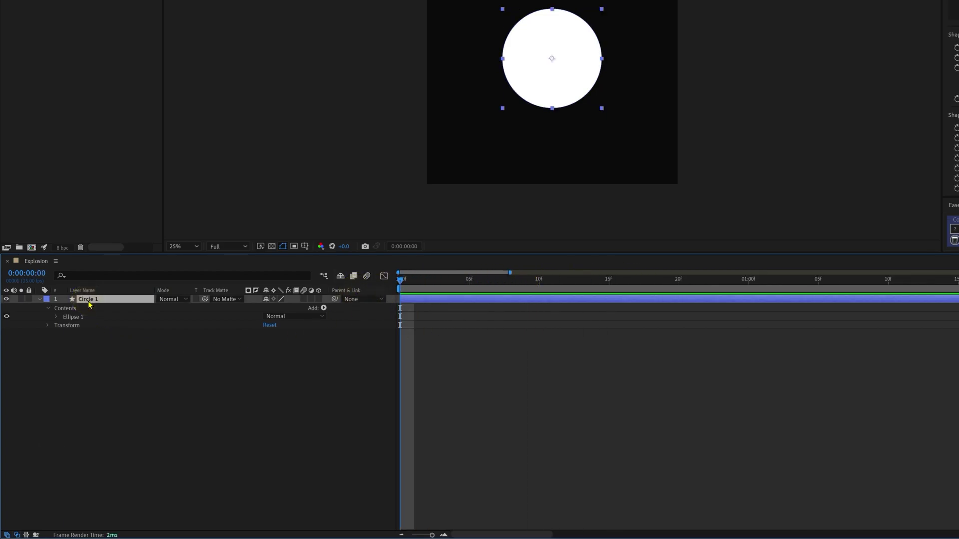
key(p)
click(64, 308)
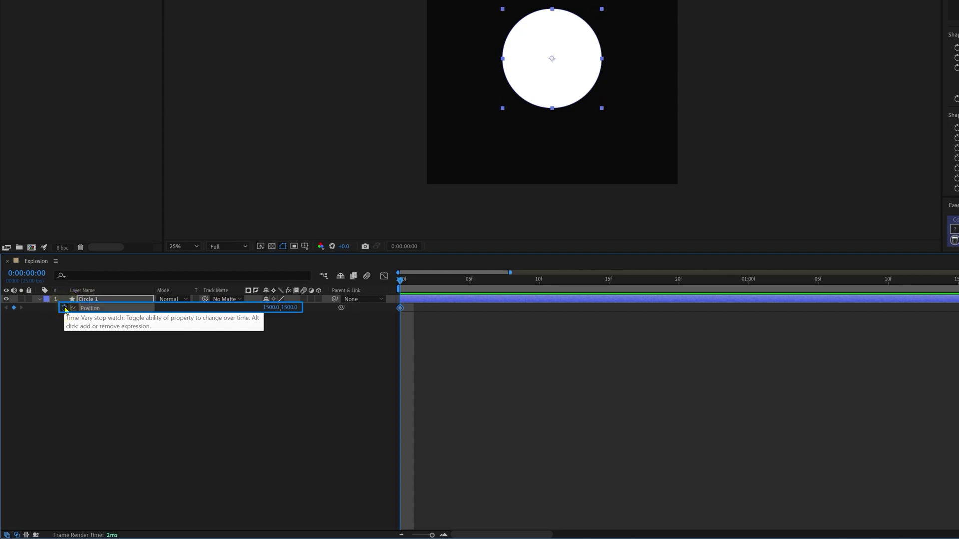
key(s)
click(64, 308)
key(u)
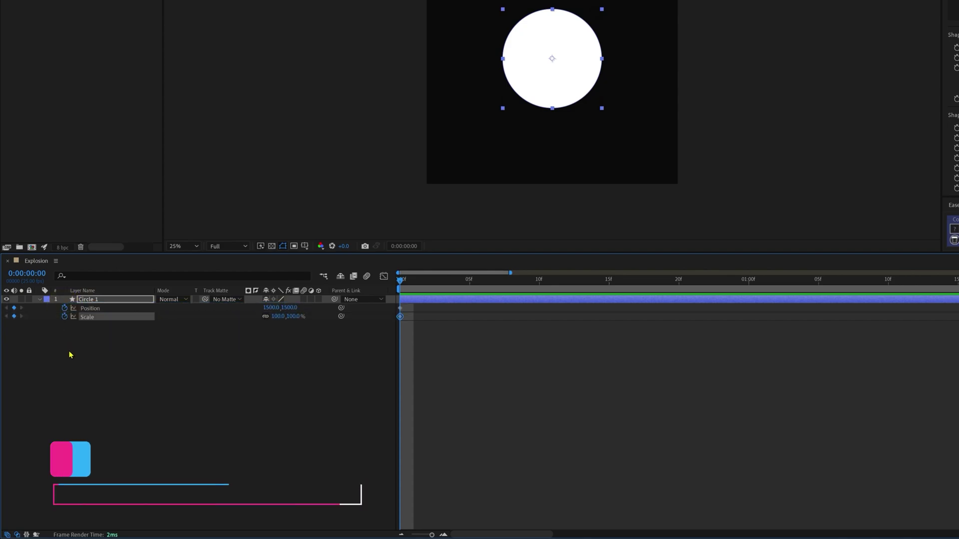
Add Position and Scale keyframes at frame 18 and set the frame-0 Scale to 10%
click(30, 273)
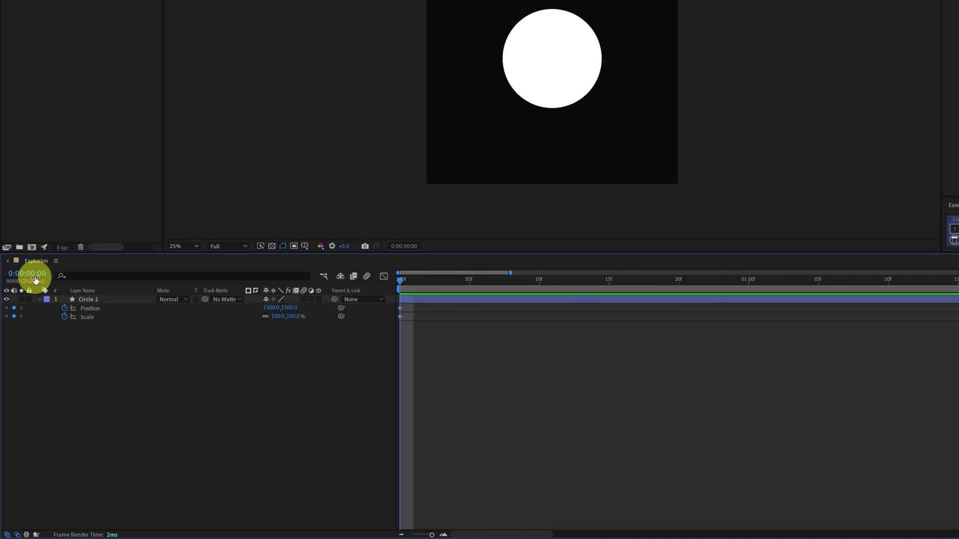
text(+18)
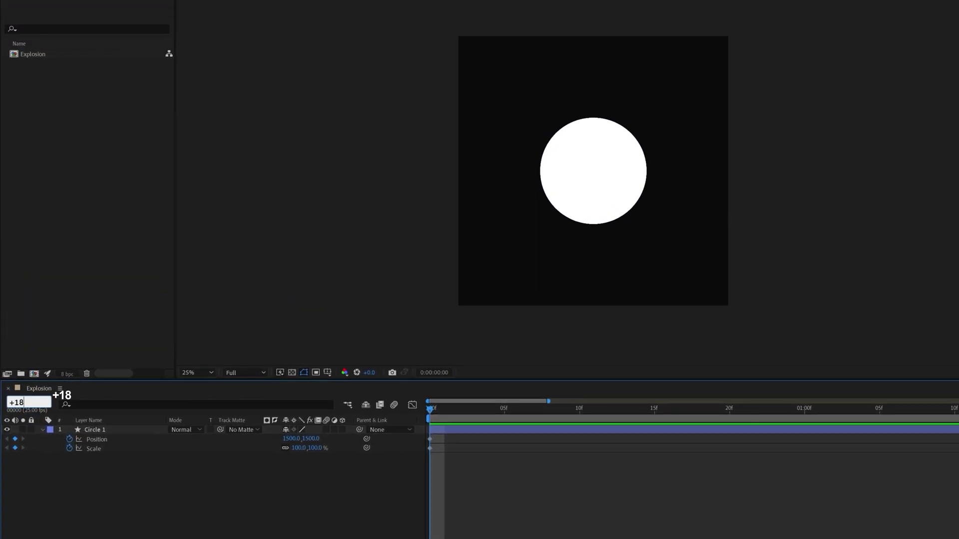
key(Return)
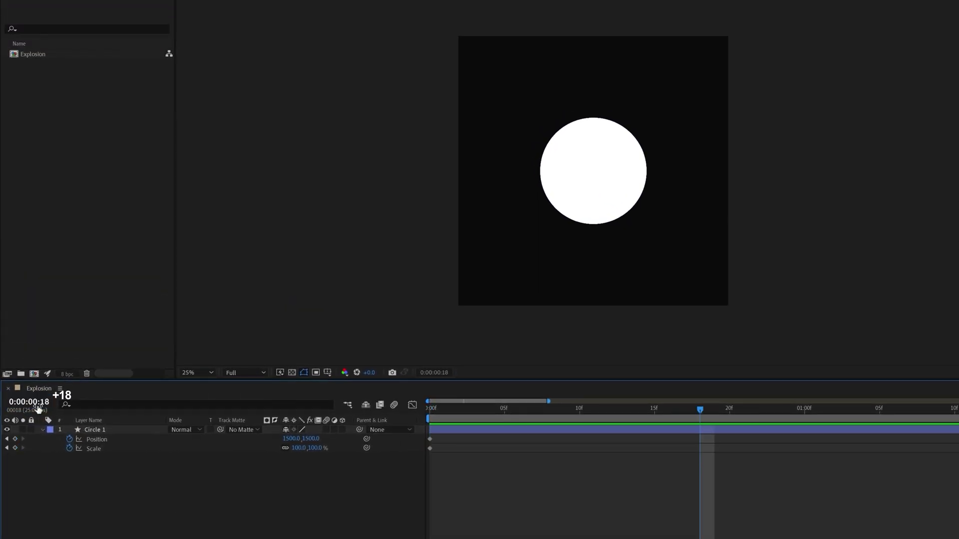
drag(15, 435, 15, 452)
click(15, 448)
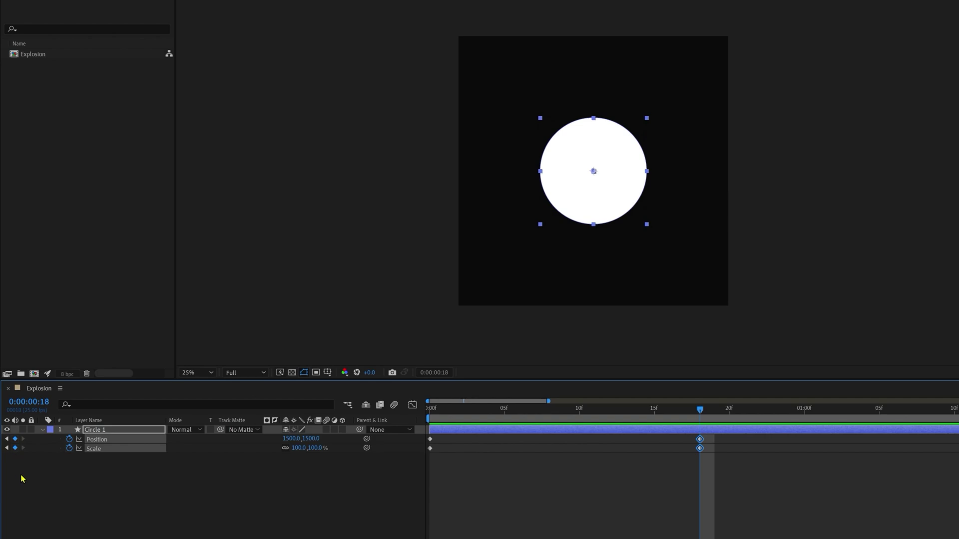
key(Home)
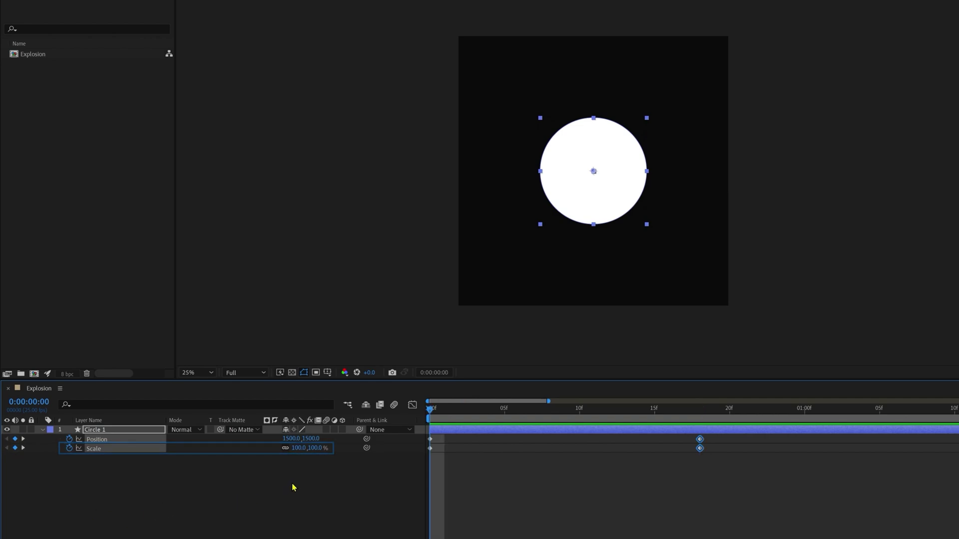
click(293, 478)
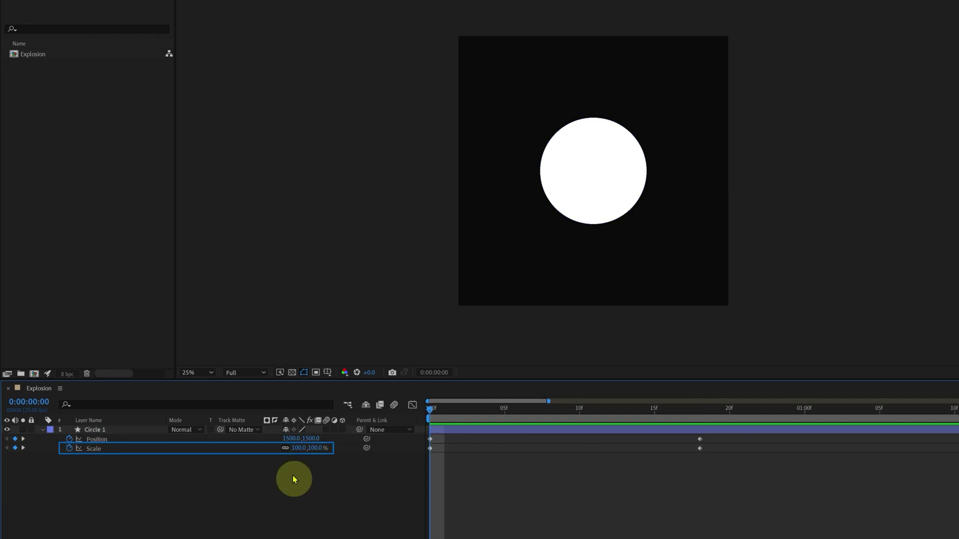
click(300, 447)
key(Return)
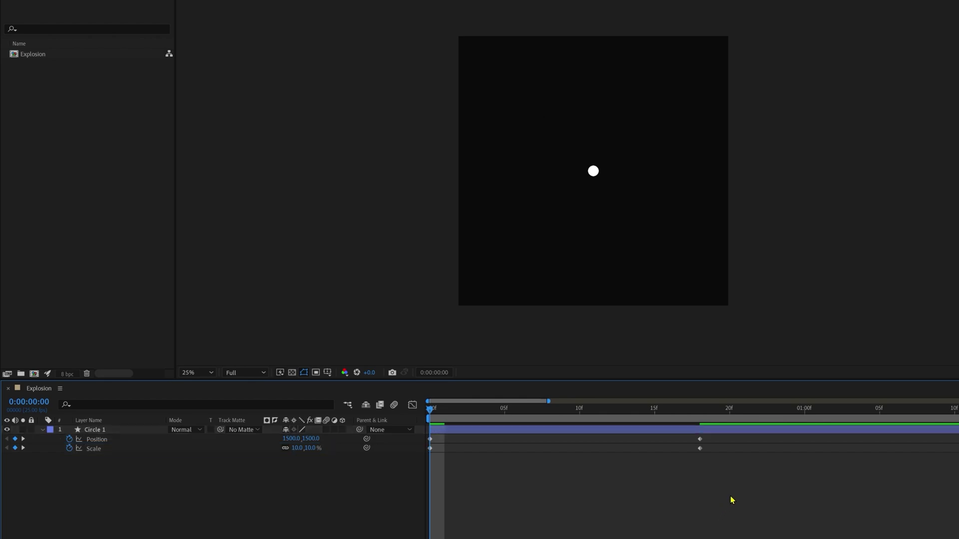
Apply Easy Ease to Circle 1's four keyframes, then select the two Scale keyframes
drag(730, 497, 429, 433)
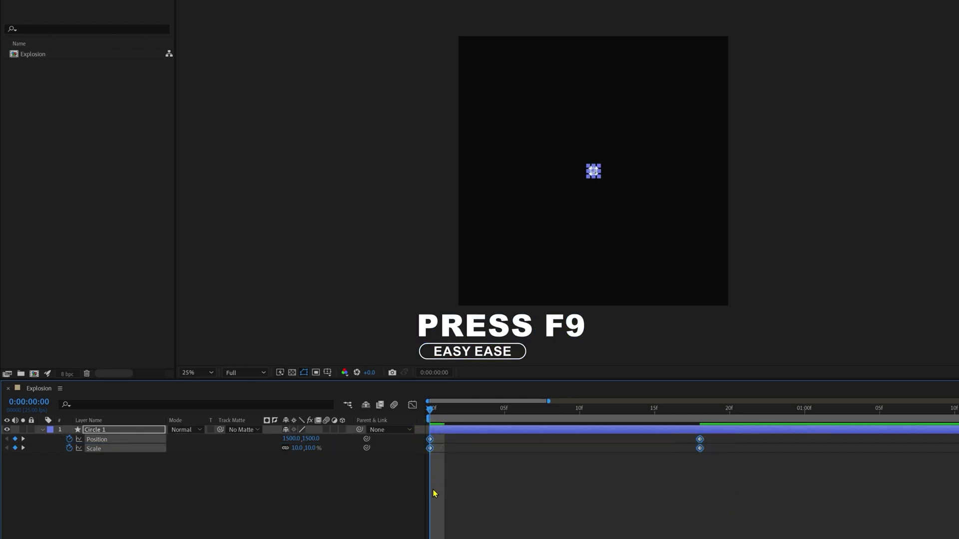
click(433, 494)
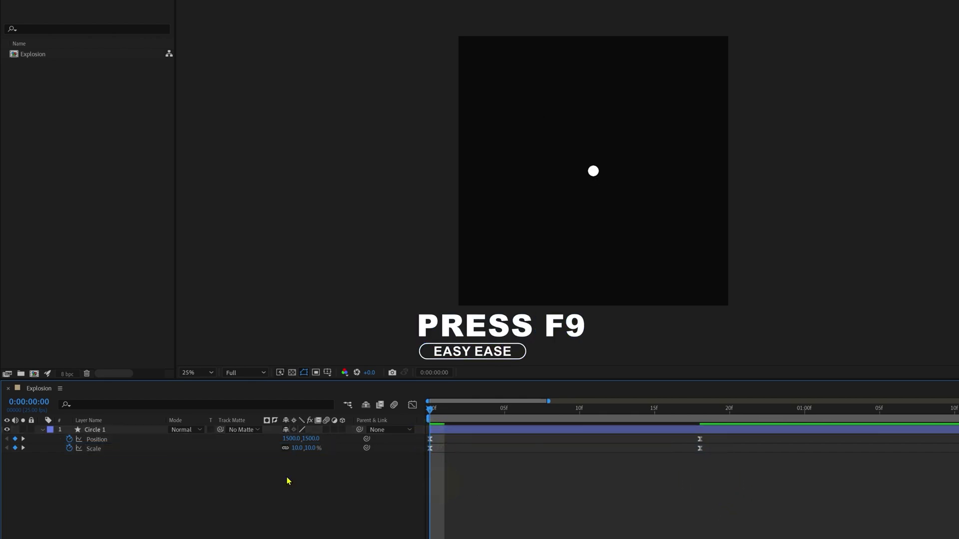
click(114, 453)
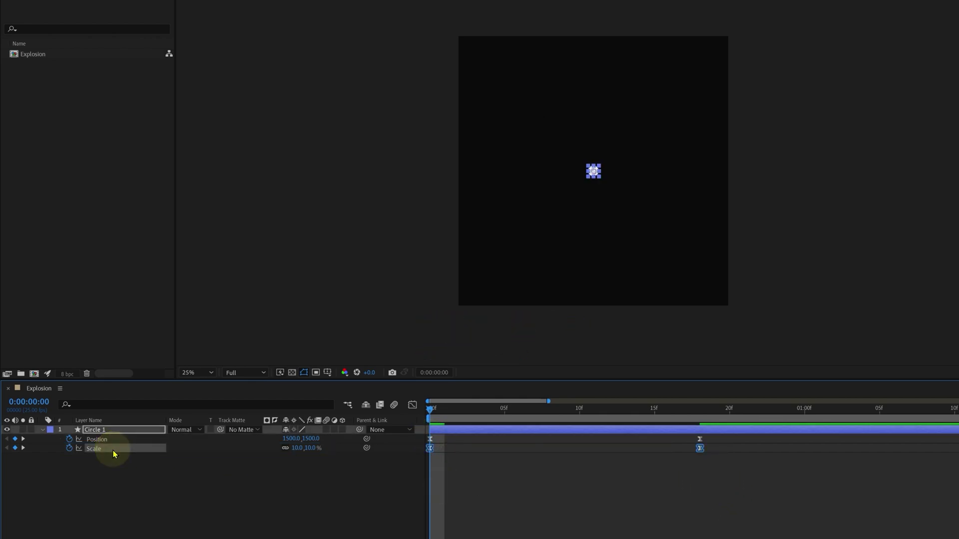
Reshape the Scale curve in the Graph Editor to rise steeply and settle gently into 100%
click(413, 405)
drag(497, 446, 360, 515)
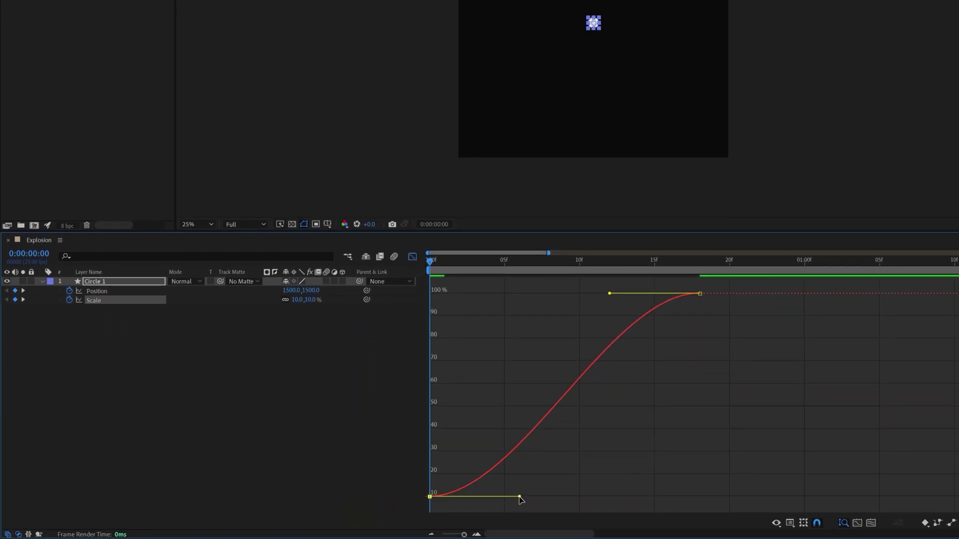
drag(519, 497, 465, 369)
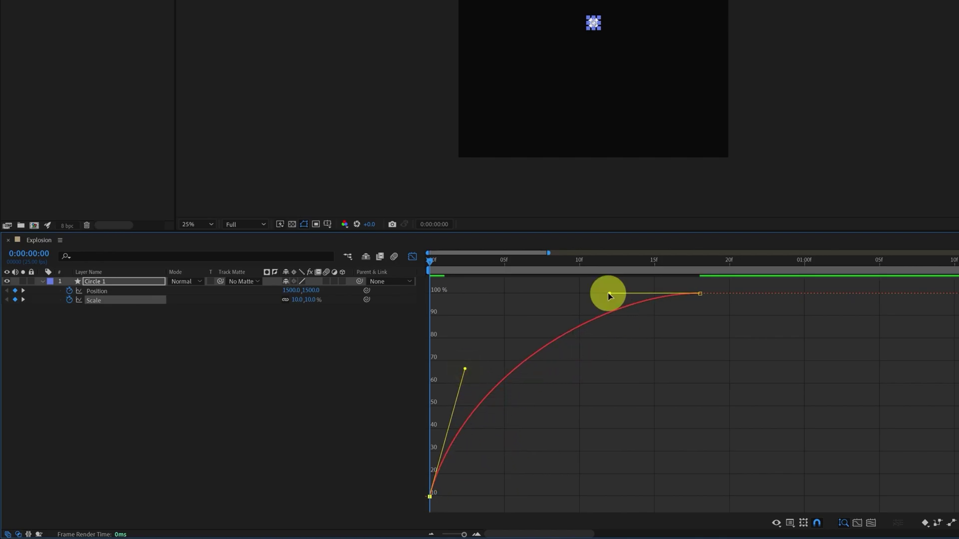
drag(609, 295, 505, 295)
drag(464, 369, 439, 365)
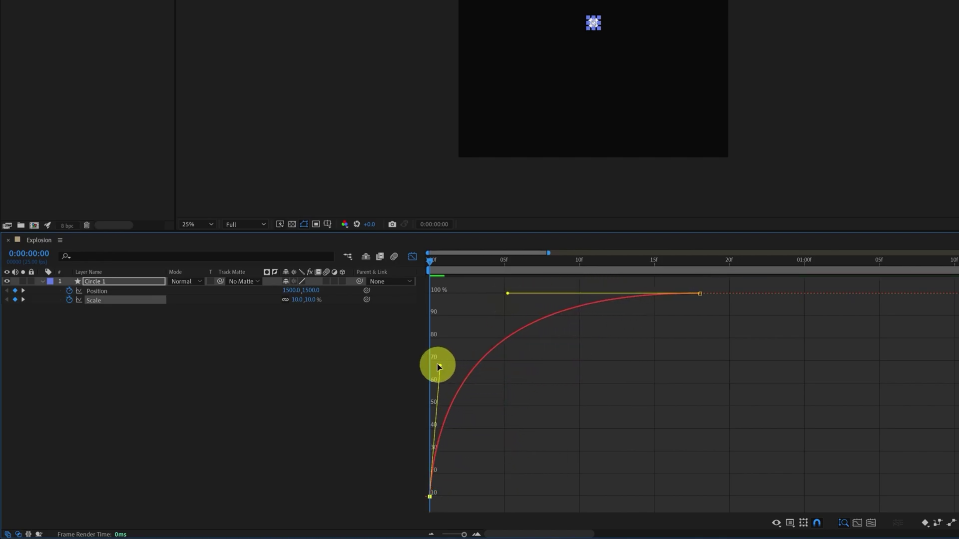
Duplicate Circle 1 into Circles 1–10, reveal their keyframes, and move to frame 18
click(412, 258)
click(102, 281)
key(ctrl+d)
key(ctrl+d)
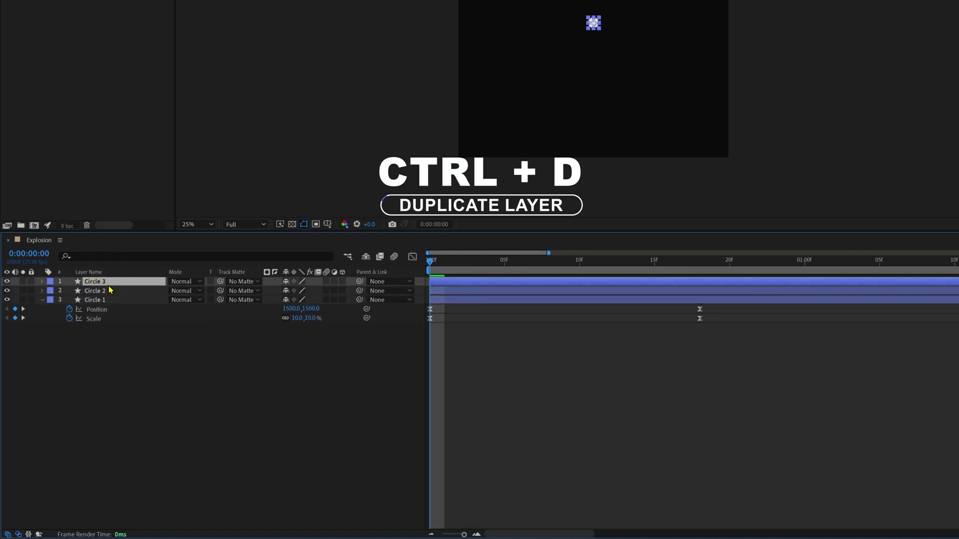
key(ctrl+d)
key(ctrl+d)
key(ctrl+d)
key(ctrl+d)
key(ctrl+d)
key(ctrl+d)
key(ctrl+d)
click(231, 460)
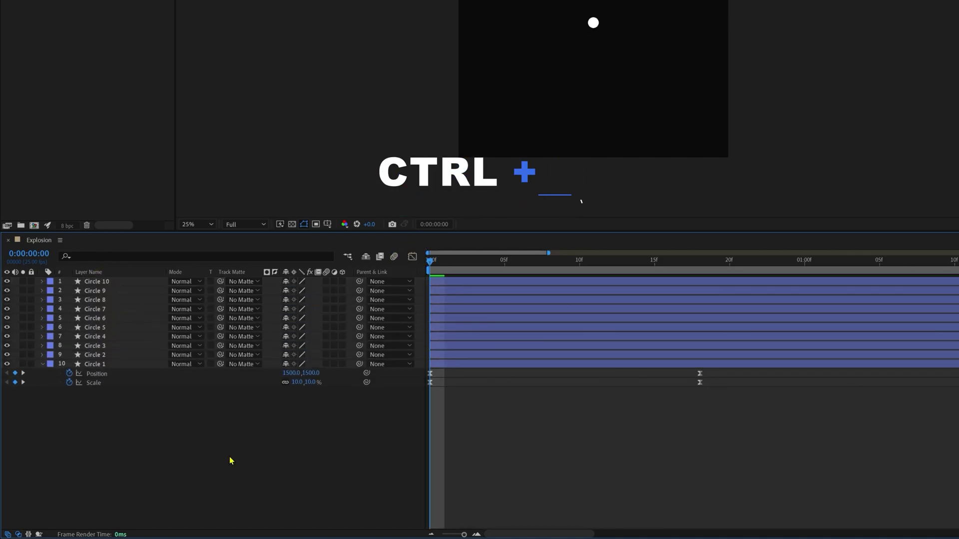
key(u)
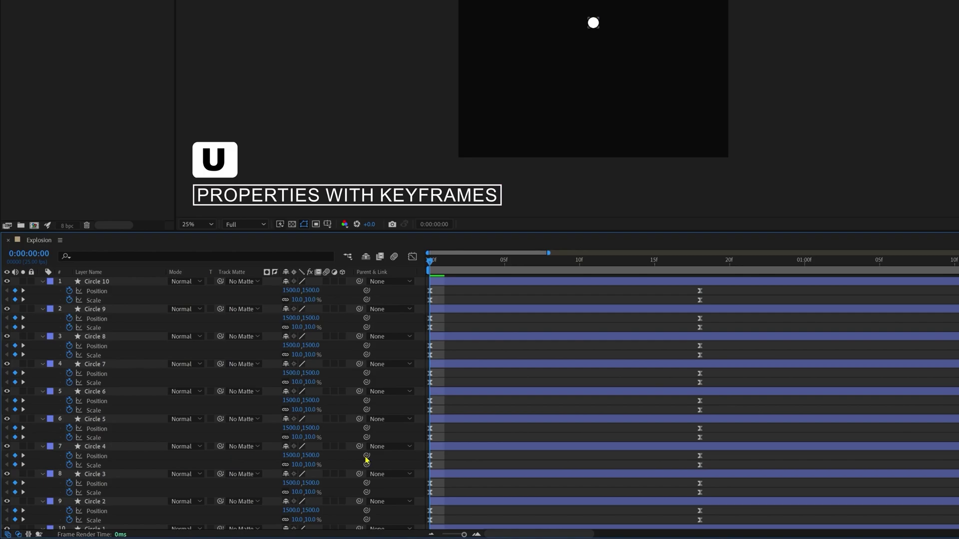
click(699, 265)
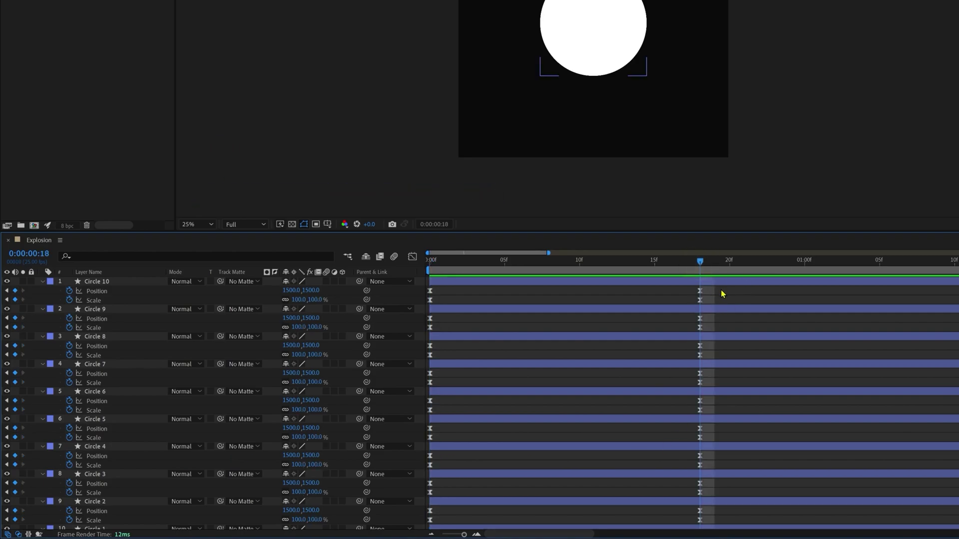
Move several circles off the centre stack, lower and to the right, to form the cloud
drag(642, 0, 644, 0)
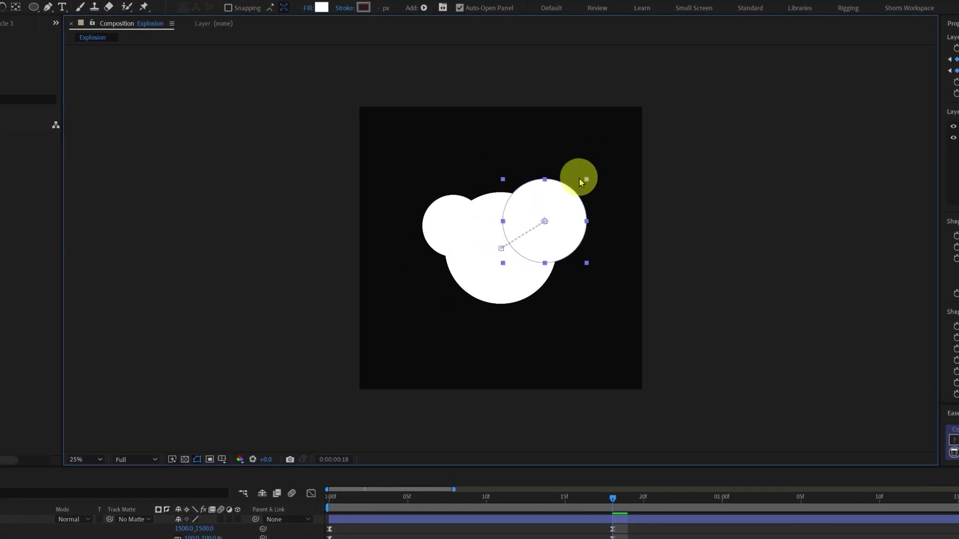
click(516, 182)
drag(486, 278, 534, 315)
click(525, 248)
drag(529, 255, 608, 274)
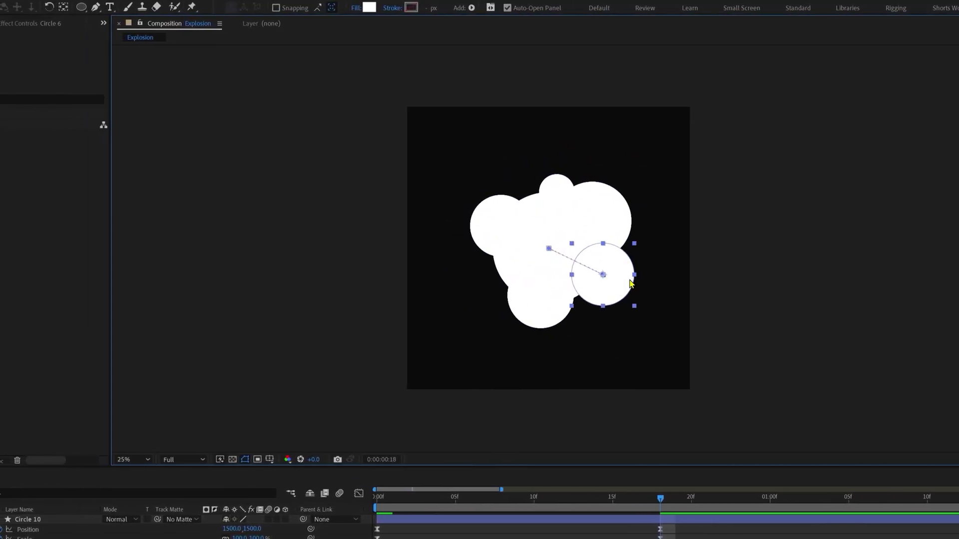
click(525, 248)
Move Circle 8 up to the top of the cluster and shrink it
click(554, 225)
drag(537, 241, 556, 186)
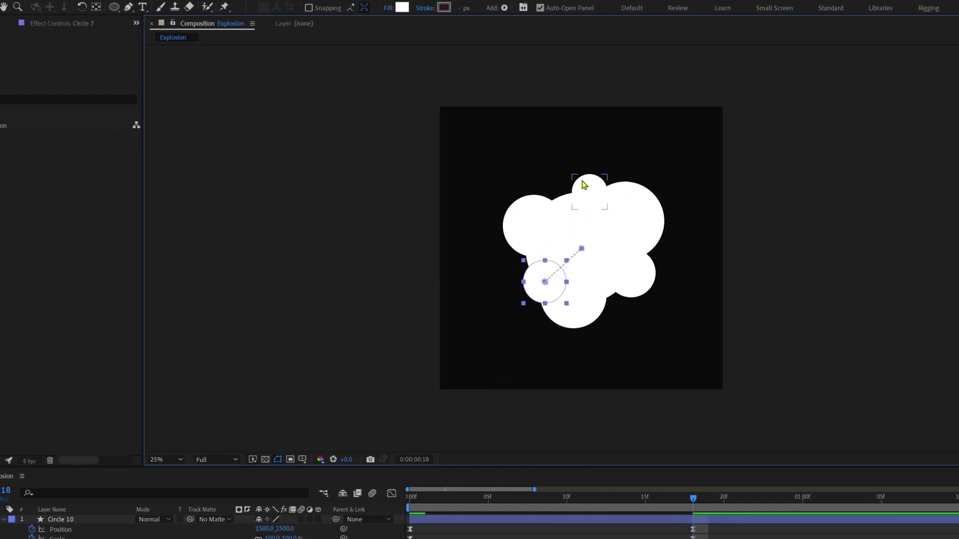
drag(639, 178, 599, 168)
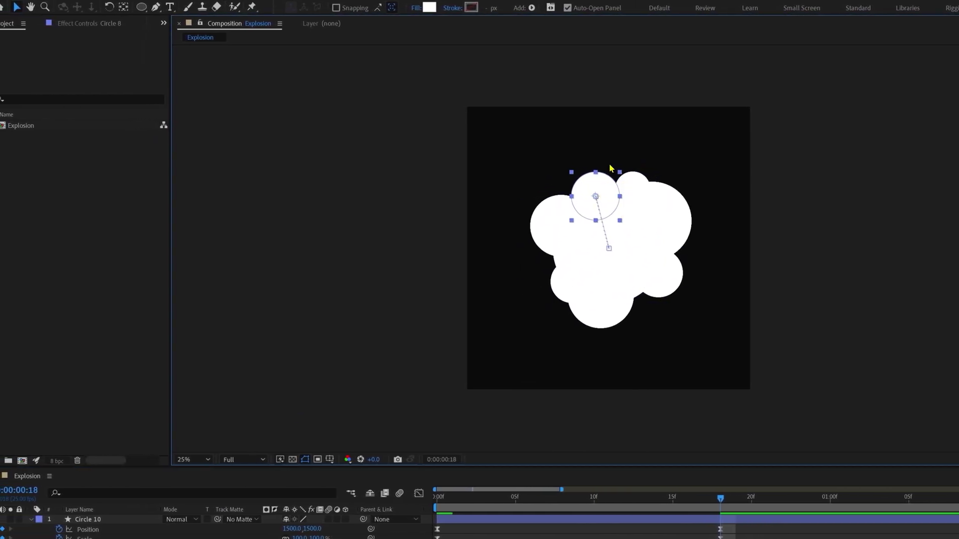
click(621, 250)
click(629, 274)
click(648, 242)
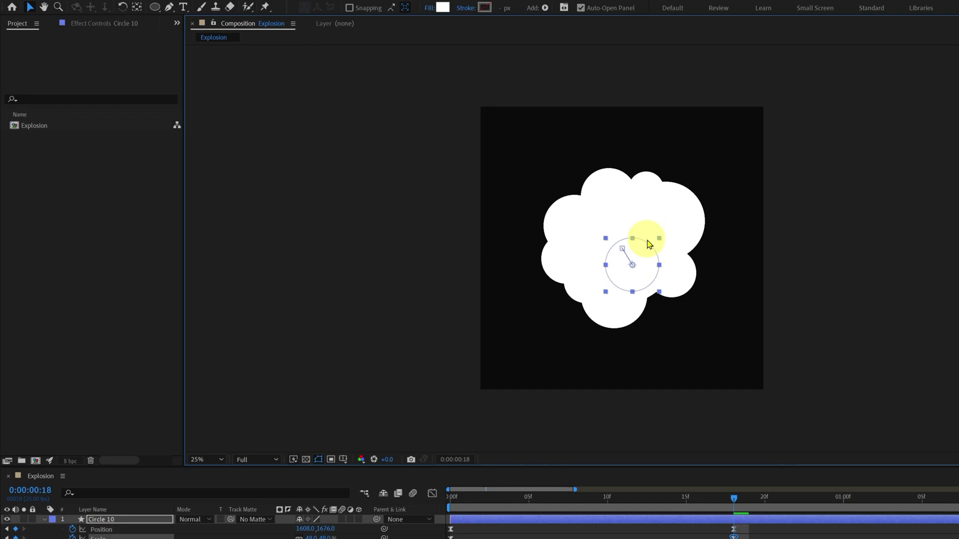
click(756, 538)
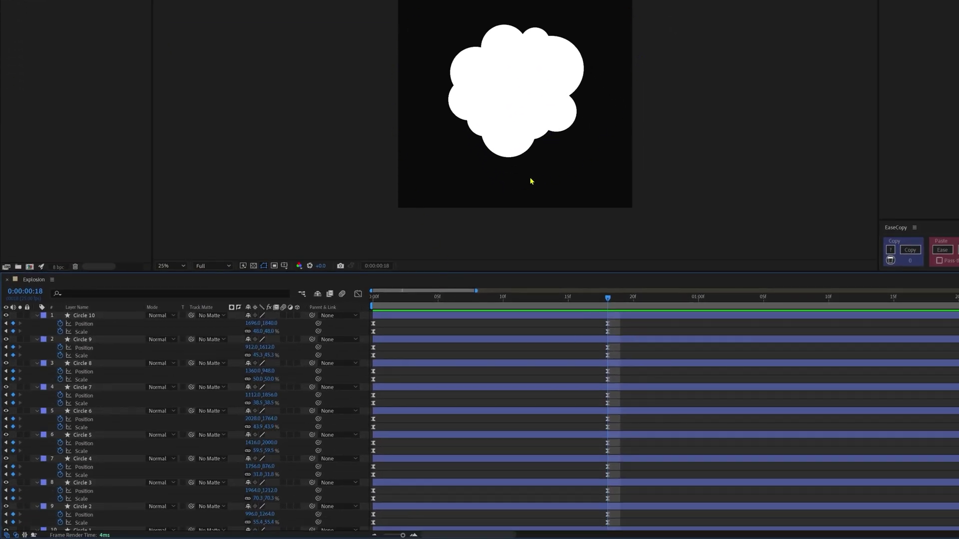
scroll(185, 420, down, 1)
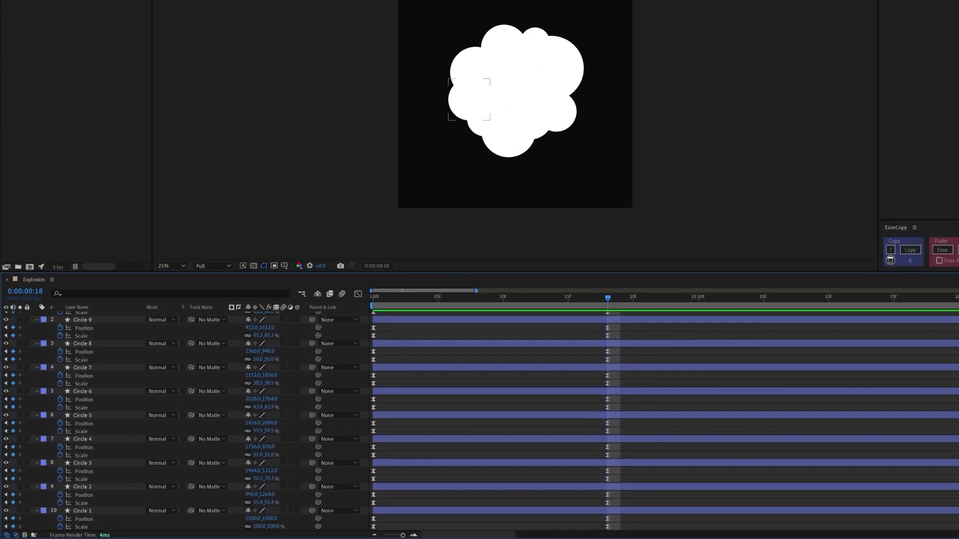
click(97, 527)
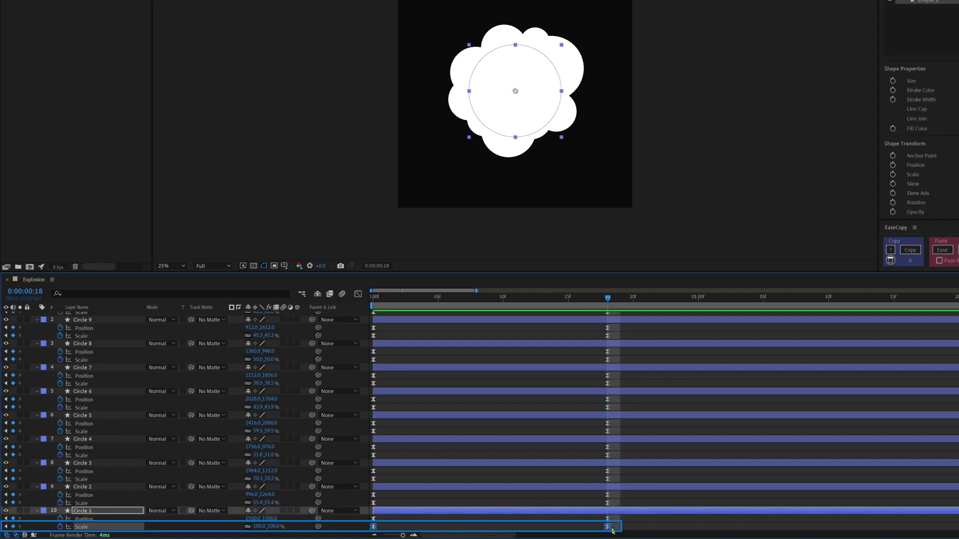
Copy Circle 1's Scale easing with EaseCopy and paste it onto every circle's keyframes
drag(622, 530, 372, 533)
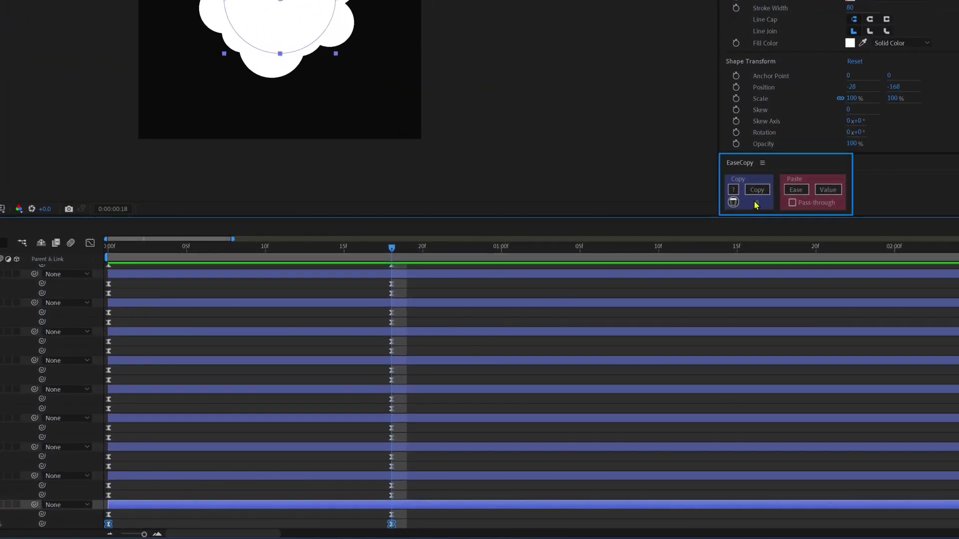
click(756, 190)
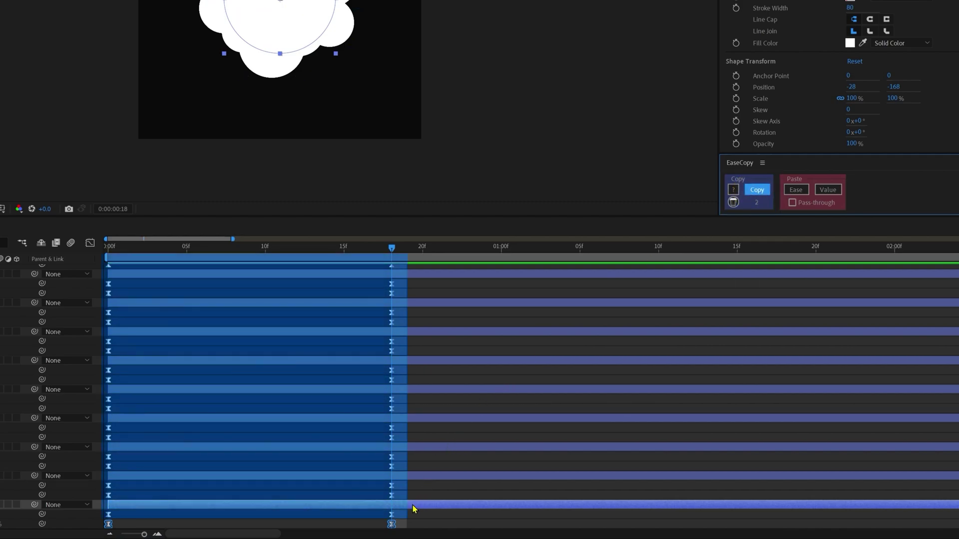
drag(412, 518, 81, 173)
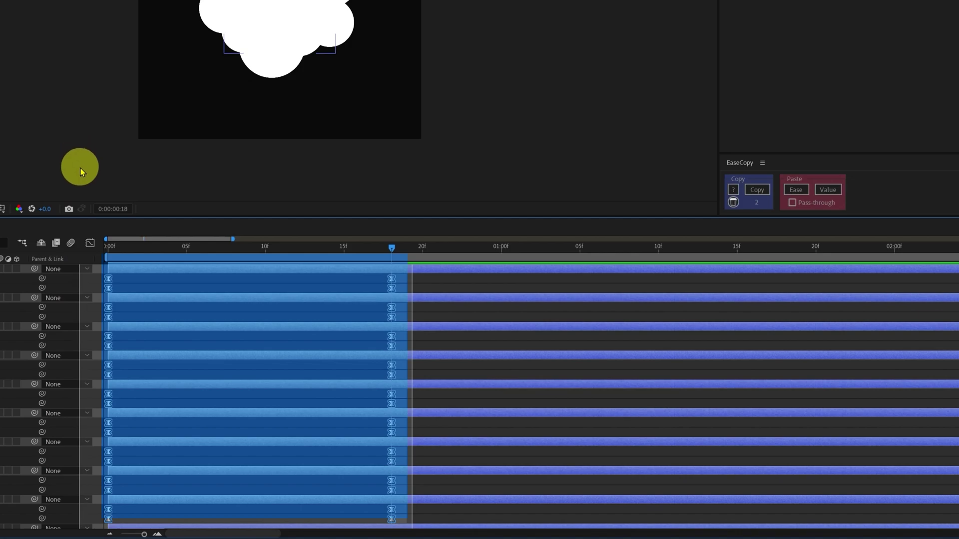
click(82, 172)
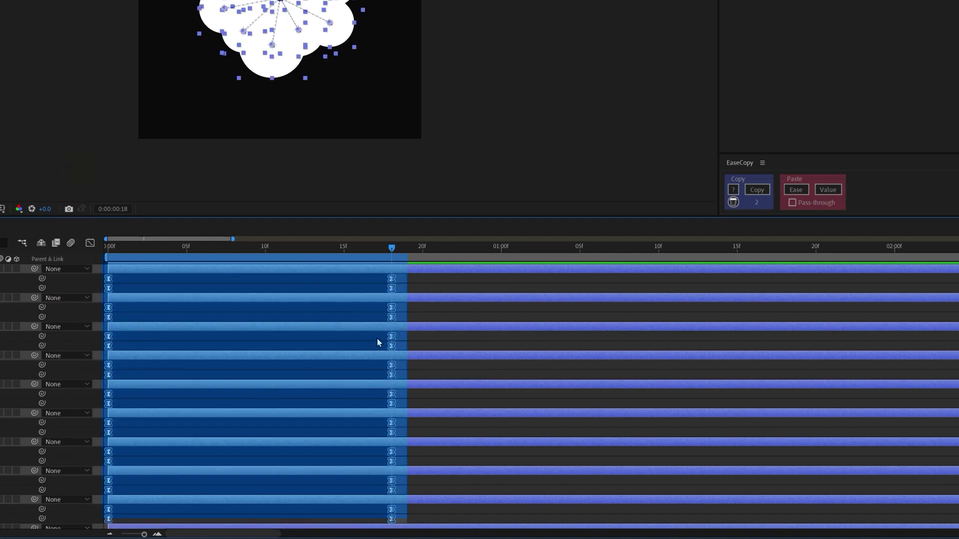
click(795, 190)
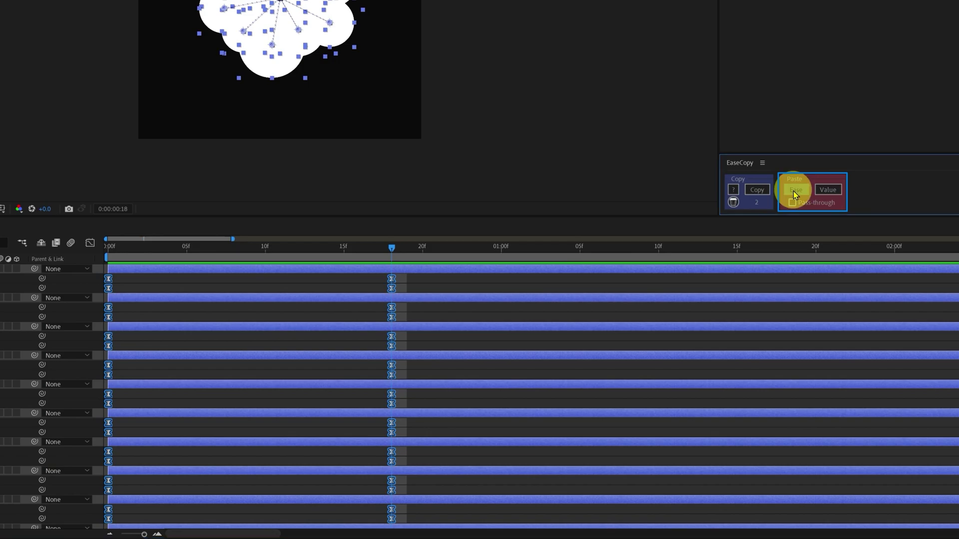
click(426, 281)
Stagger the start times of Circles 3 to 6 by a few frames each
drag(135, 253, 102, 252)
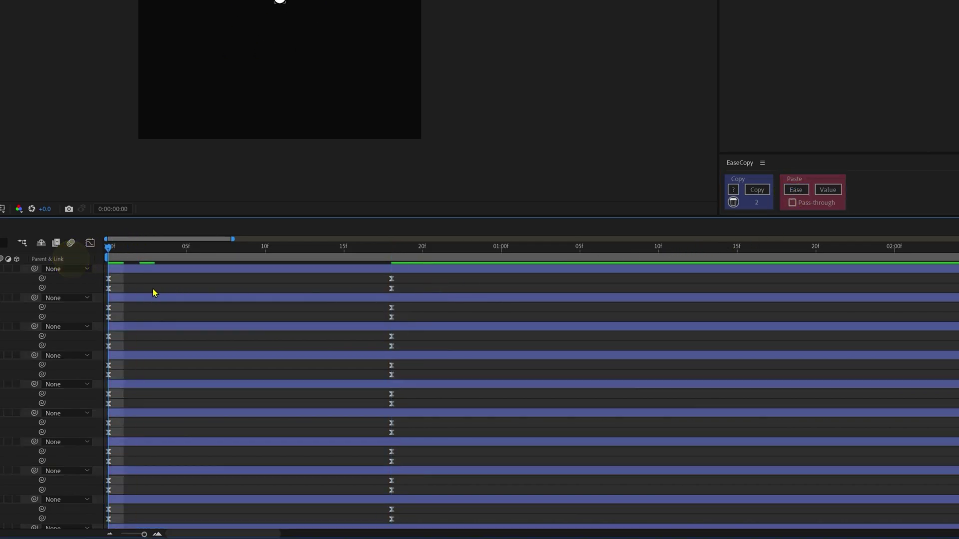
drag(519, 496, 597, 430)
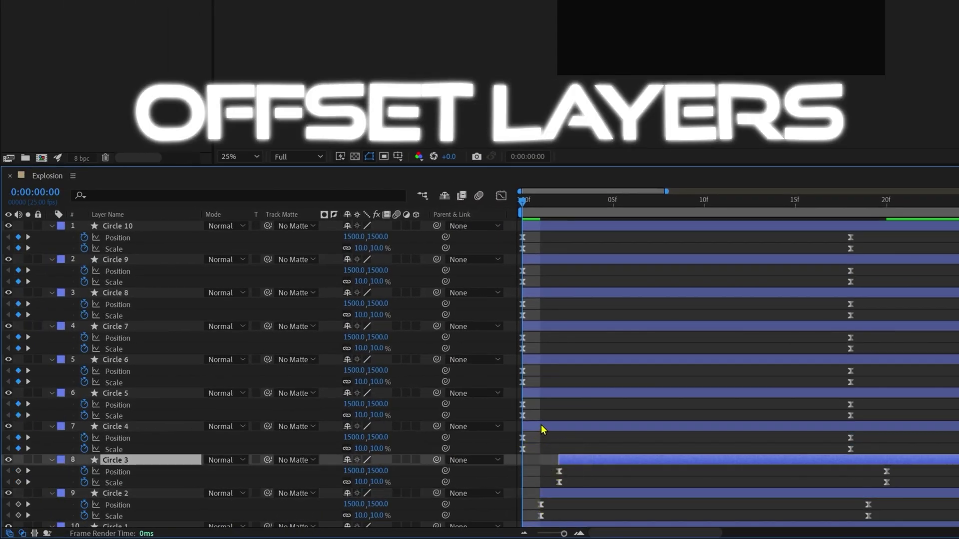
drag(562, 395, 580, 396)
drag(567, 359, 603, 360)
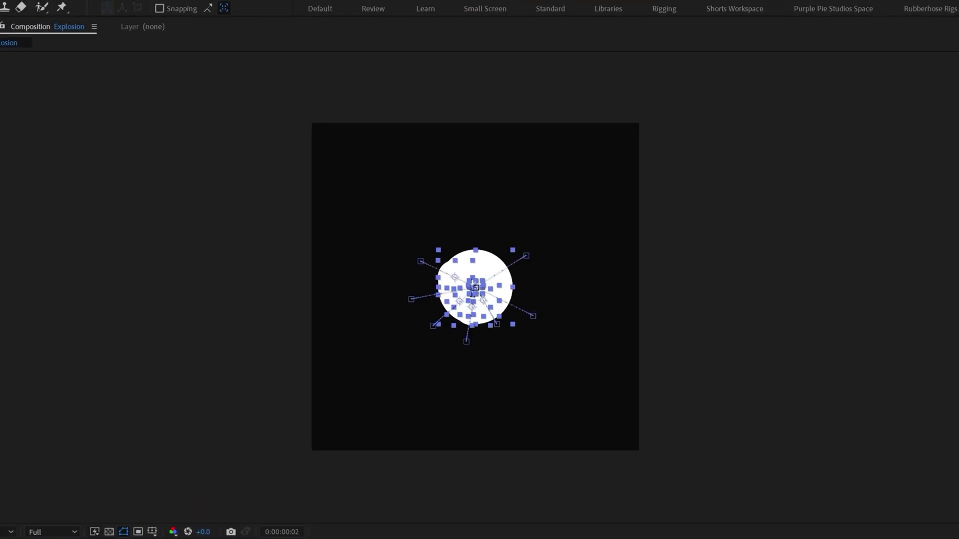
Pre-compose the circle layers into an 'Explosion Shapes' precomp
right_click(91, 362)
click(124, 309)
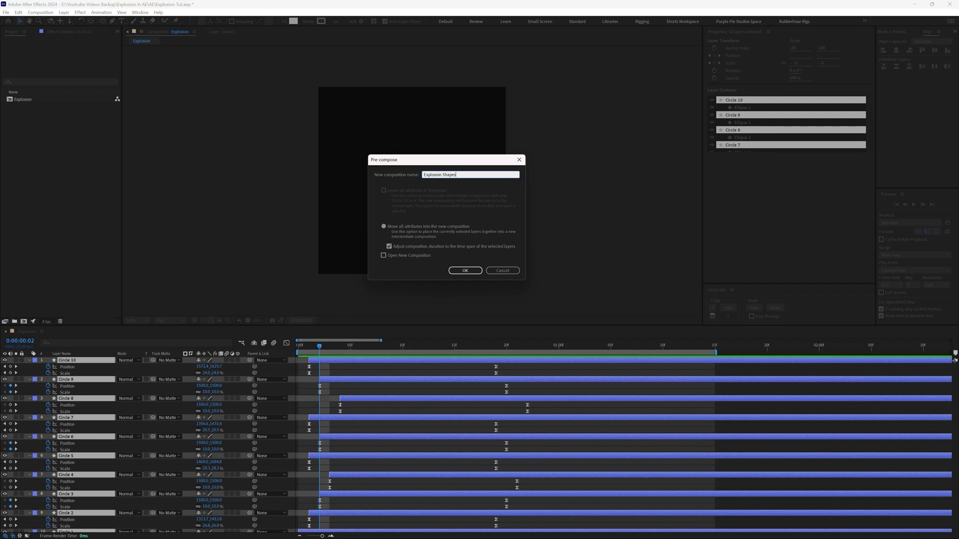
key(Return)
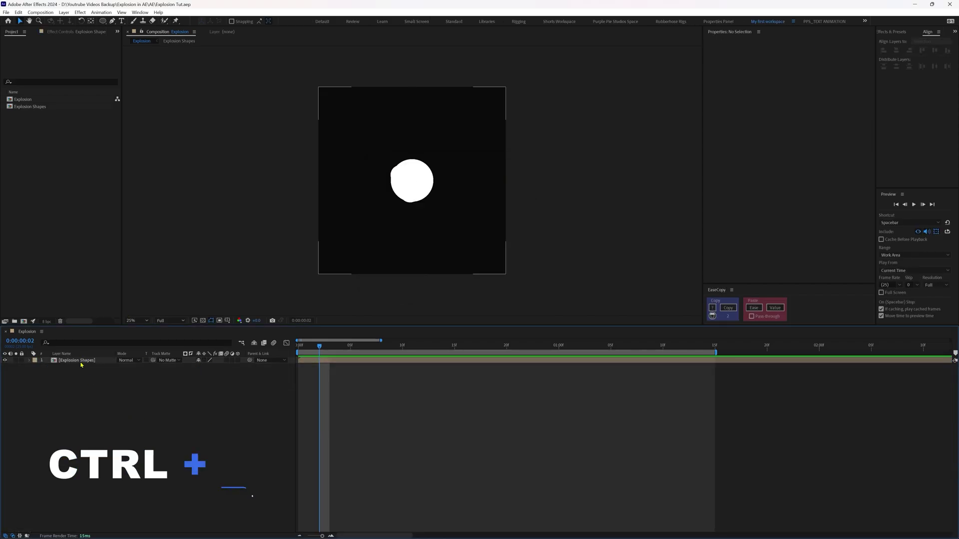
click(80, 360)
Duplicate Explosion Shapes and set the lower copy's track matte to the top copy, Alpha Inverted
key(ctrl+d)
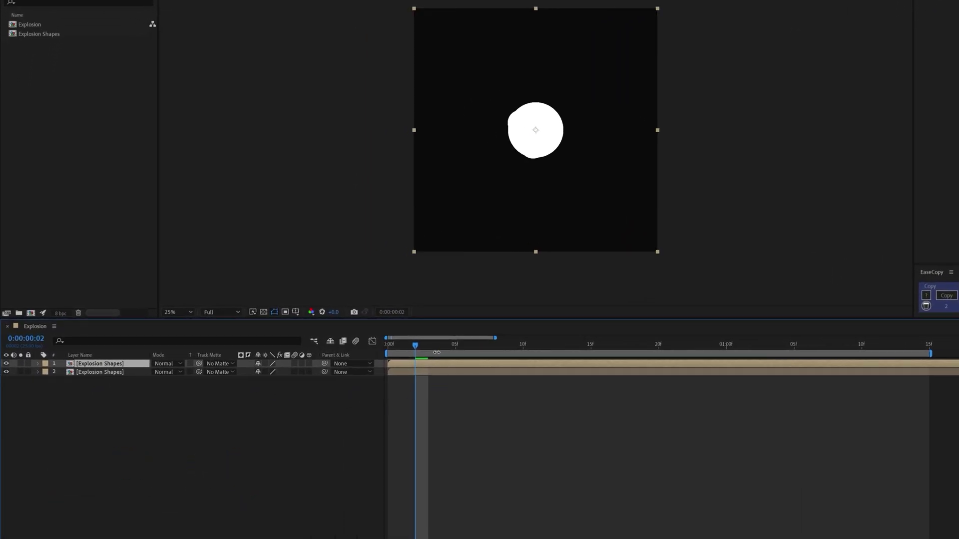
key(Page_Down)
key(Page_Down)
key(ctrl+Down)
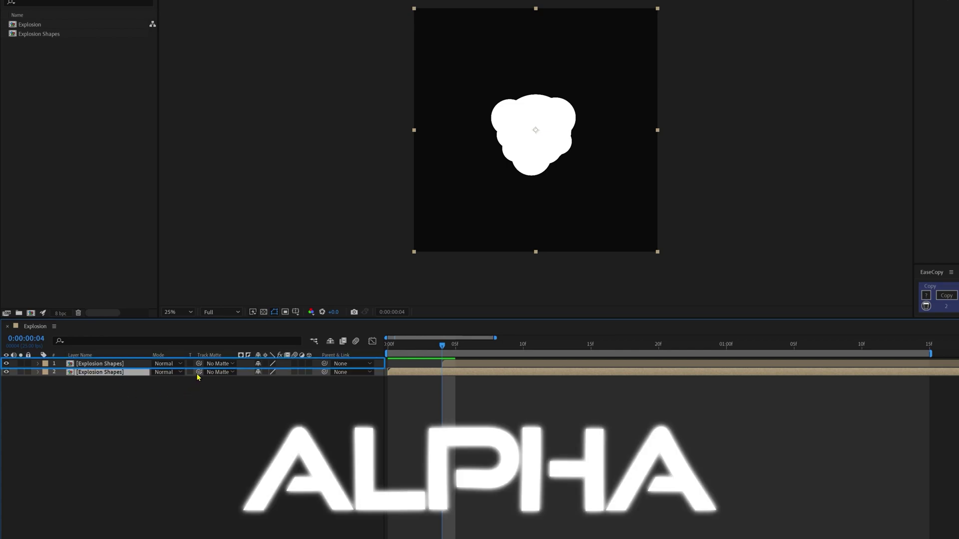
drag(199, 372, 123, 364)
click(167, 376)
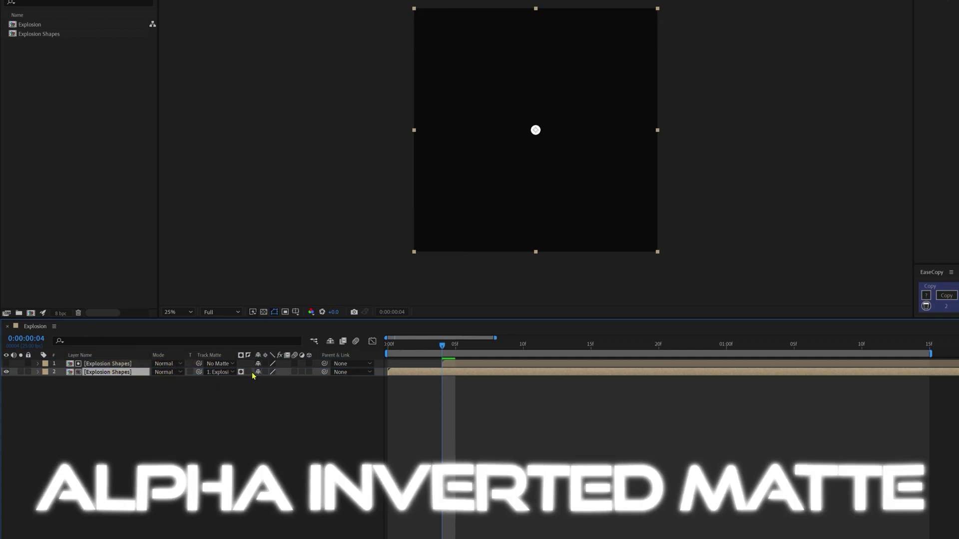
Preview the hollow cloud outline from the first frame
key(Home)
key(space)
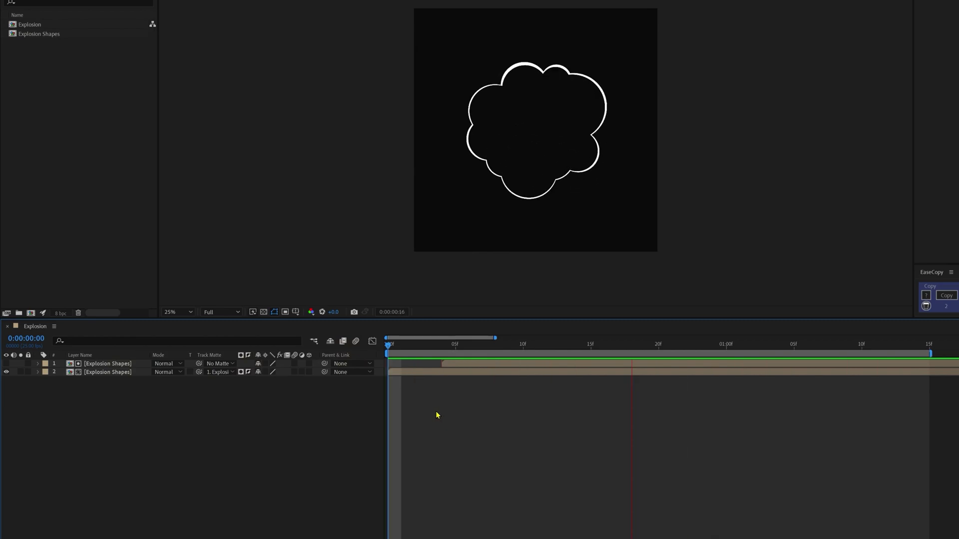
click(395, 345)
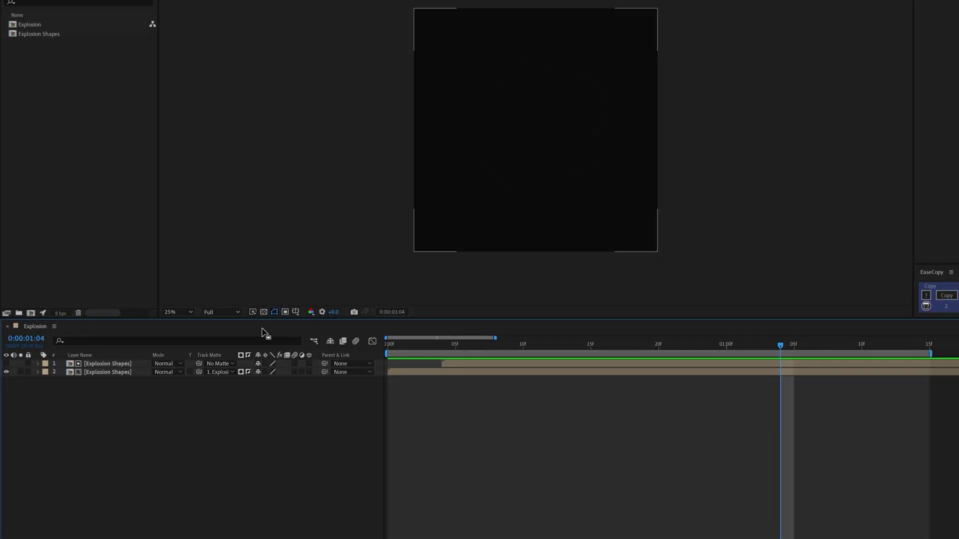
Set the top Explosion Shapes layer's Scale to 101% and collapse its properties
click(112, 368)
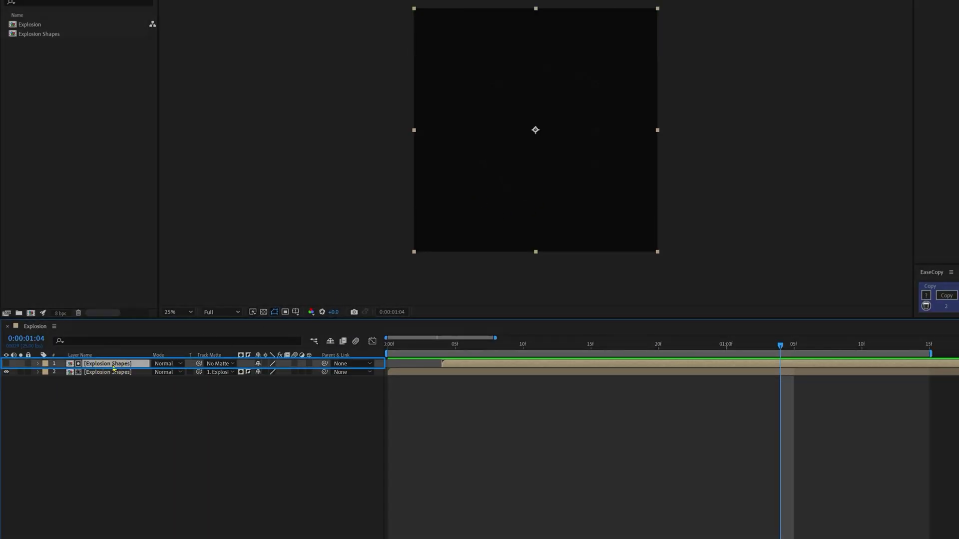
key(s)
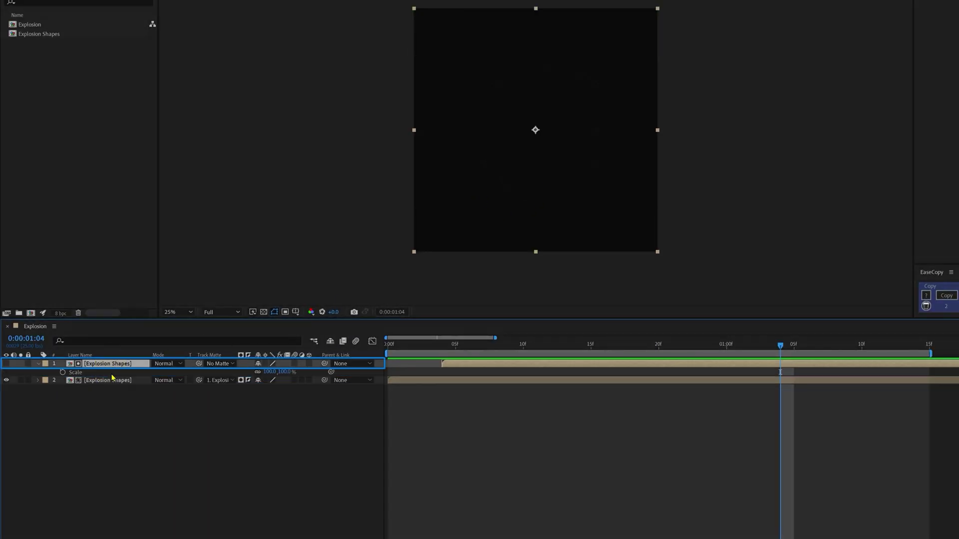
click(268, 373)
key(Up)
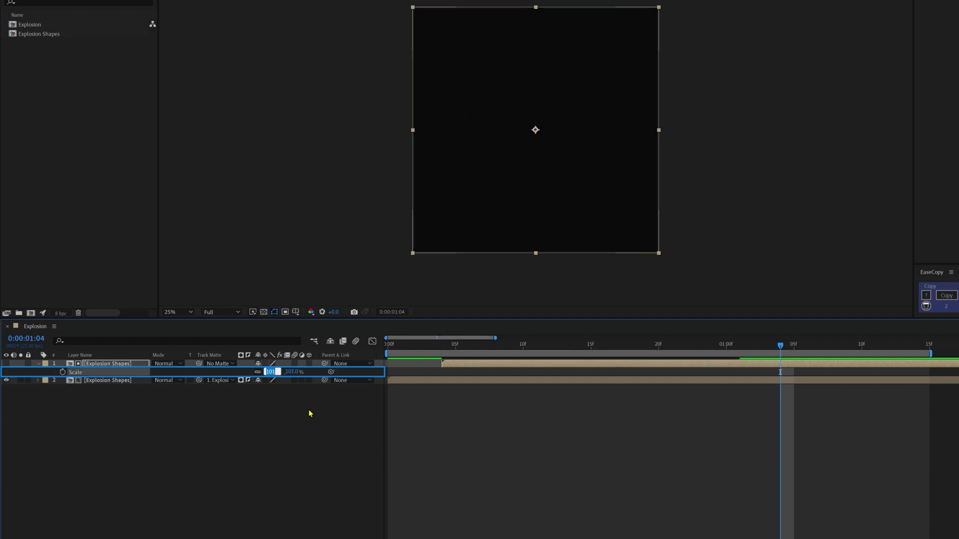
click(310, 413)
click(38, 364)
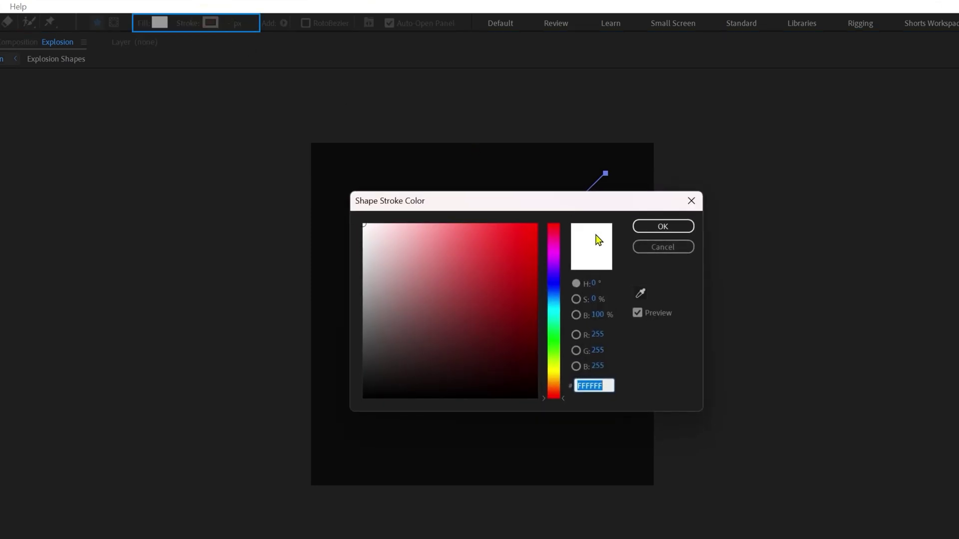
Make the new line's stroke white and set its fill to None
click(662, 227)
click(143, 23)
click(465, 306)
click(502, 391)
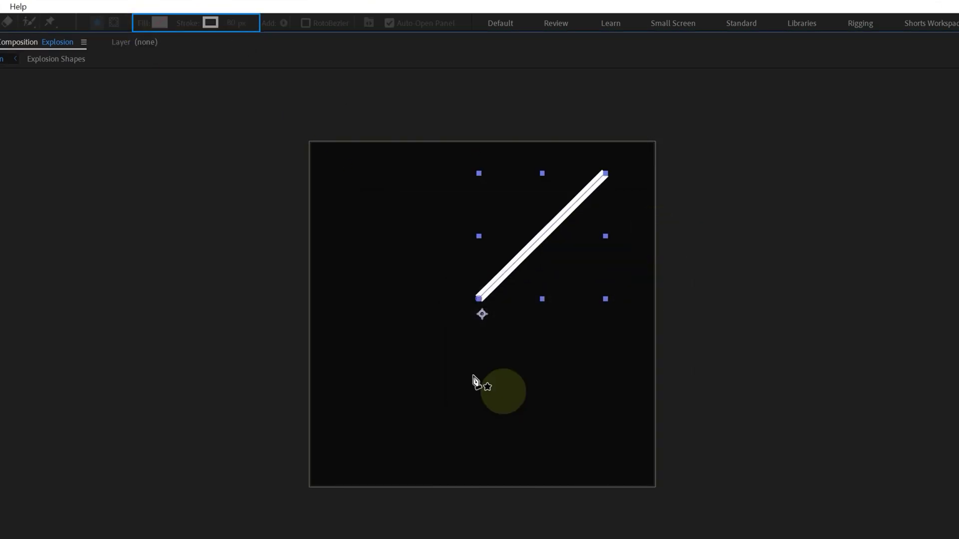
Set the stroke width to 90 px and rename the shape layer 'Line'
click(233, 23)
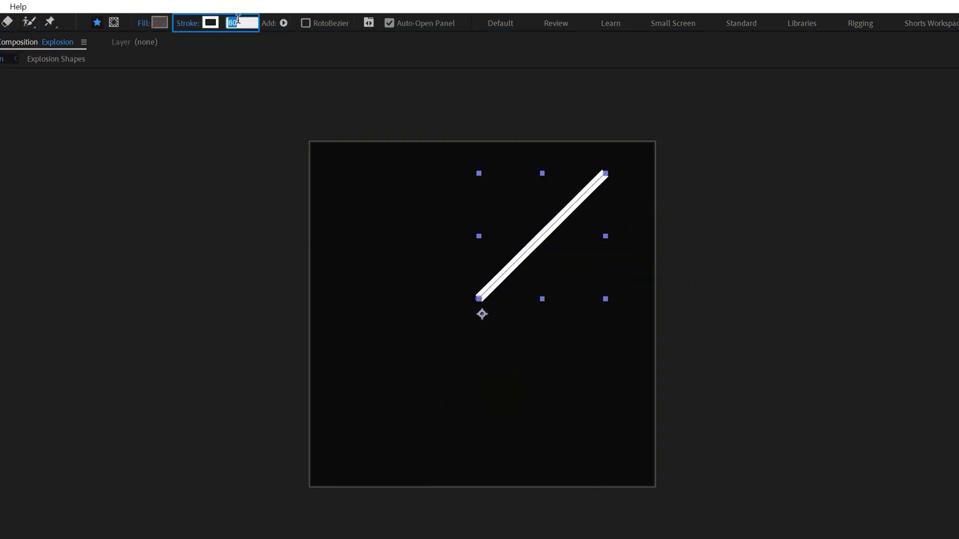
text(90)
key(Return)
key(Return)
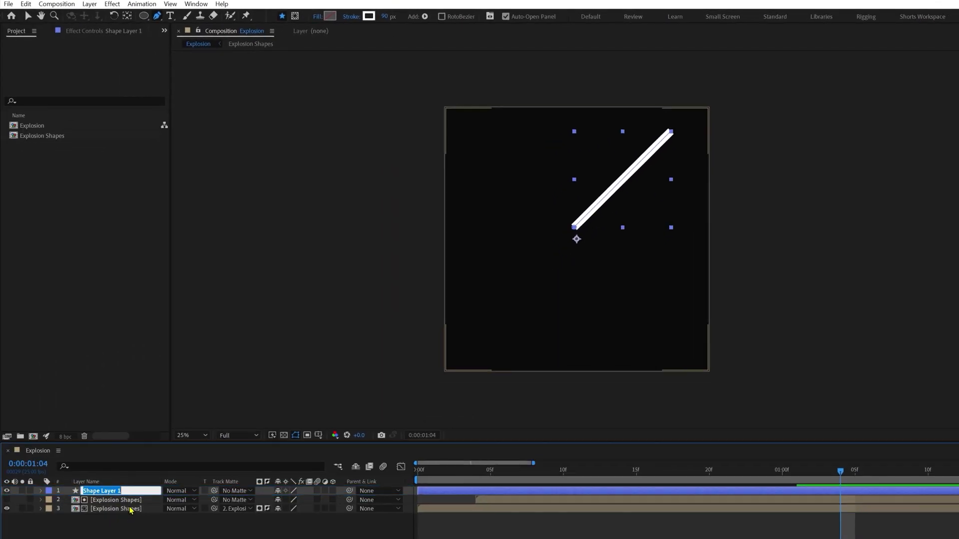
text(Line)
key(Return)
Give the Line stroke a 100% taper Start Length and a Round Cap
click(41, 491)
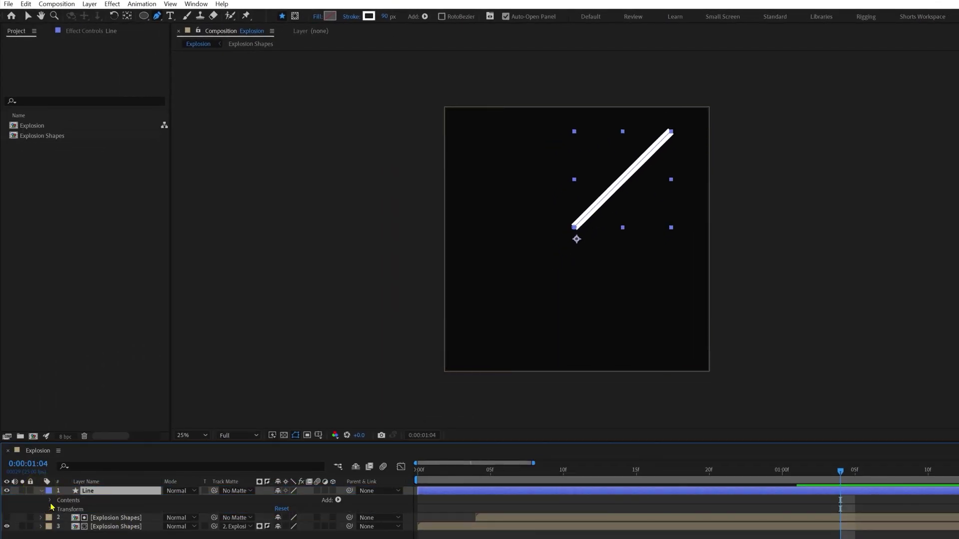
click(49, 500)
click(57, 509)
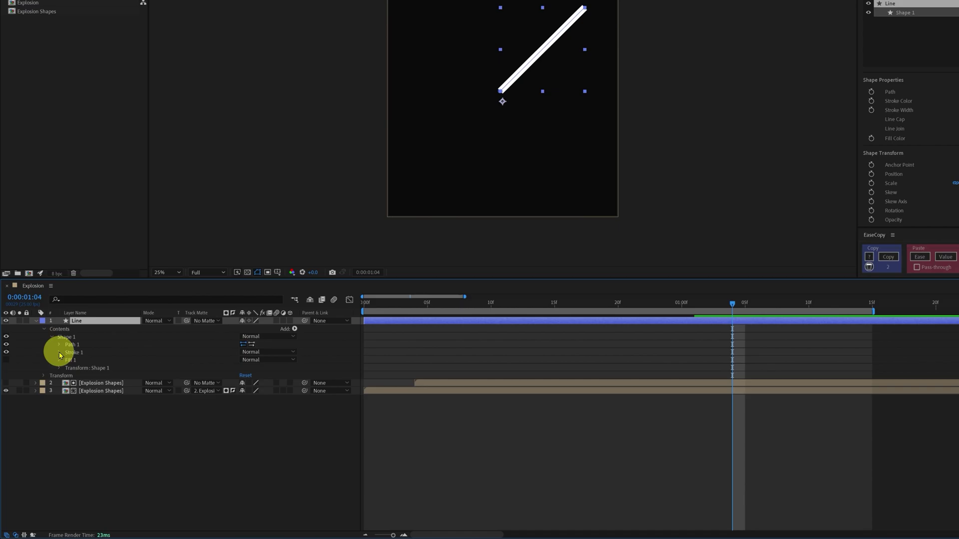
click(59, 354)
click(67, 422)
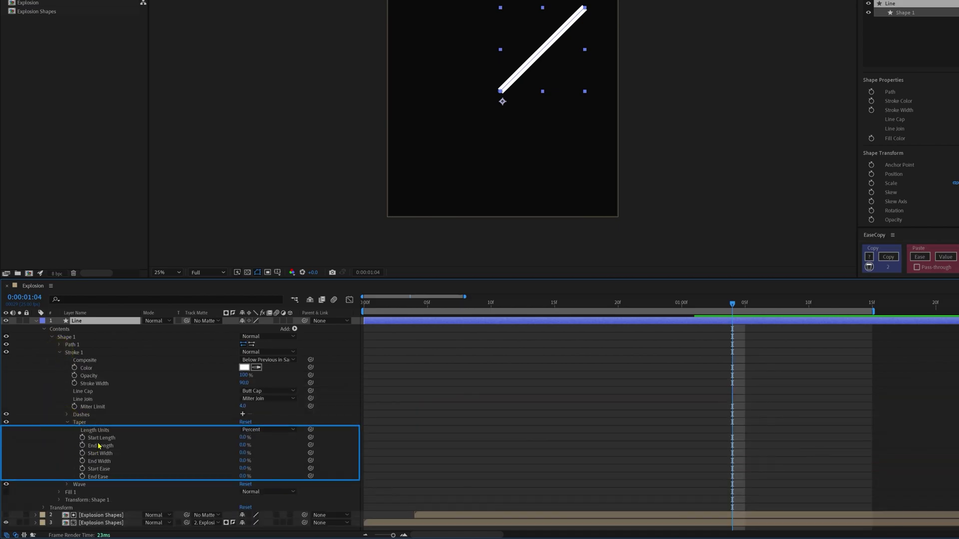
click(100, 438)
drag(243, 438, 602, 443)
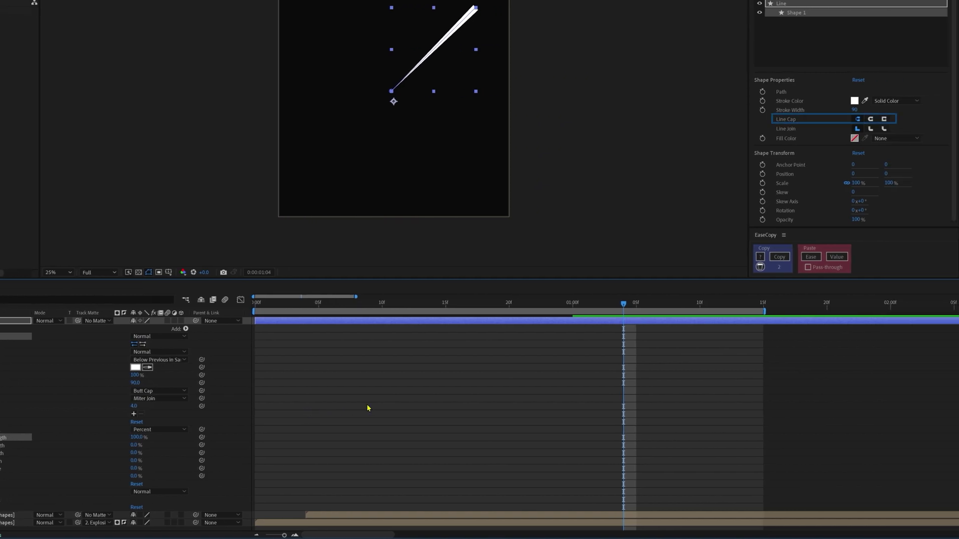
click(871, 120)
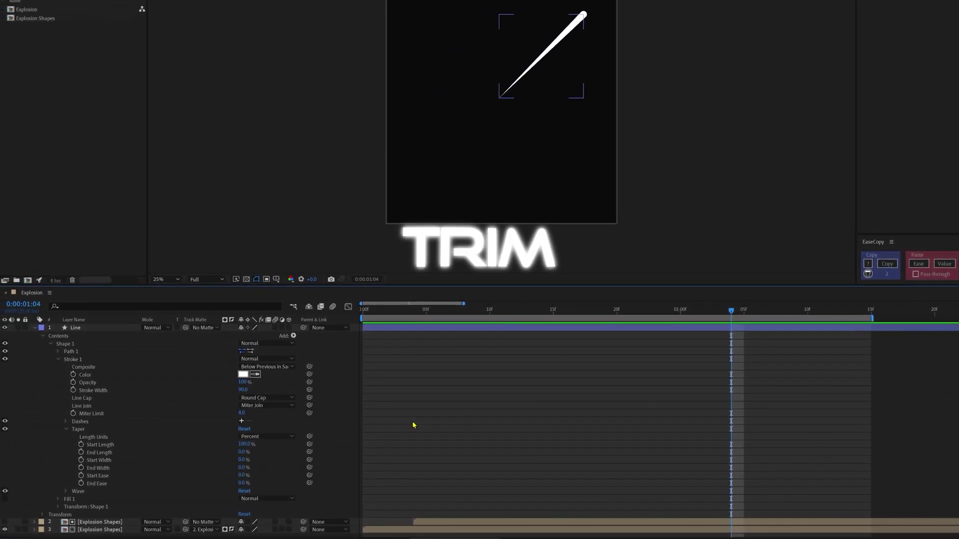
Add Trim Paths to the Line shape and expand its Start, End and Offset values
click(295, 336)
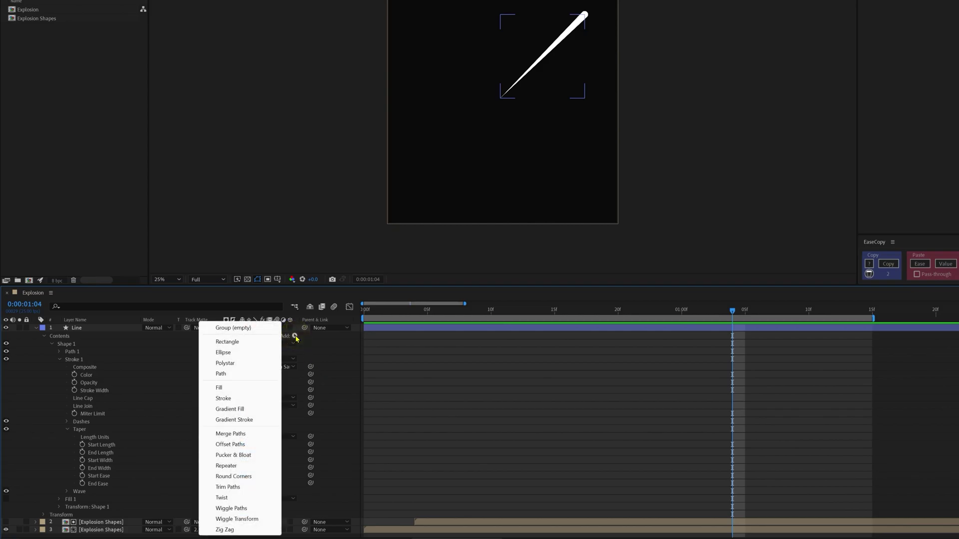
click(227, 486)
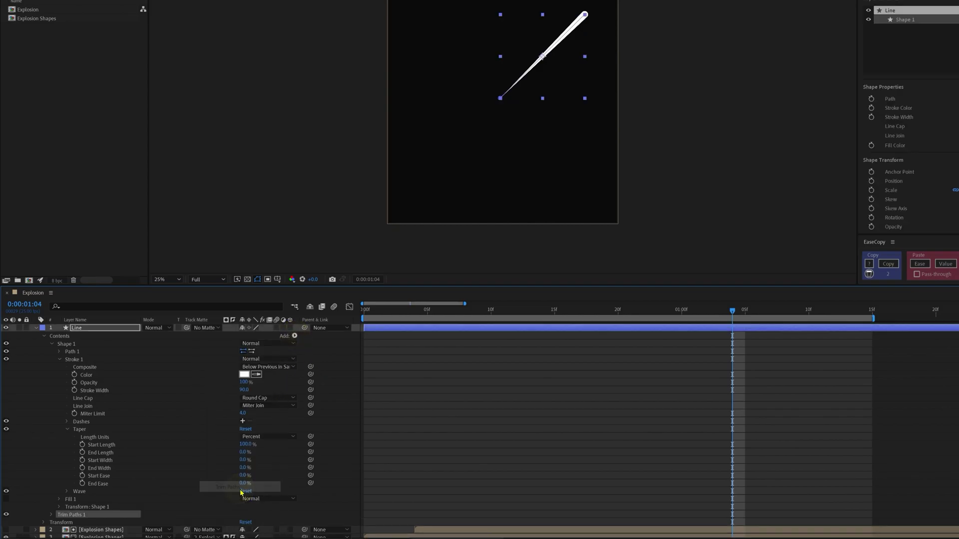
click(50, 514)
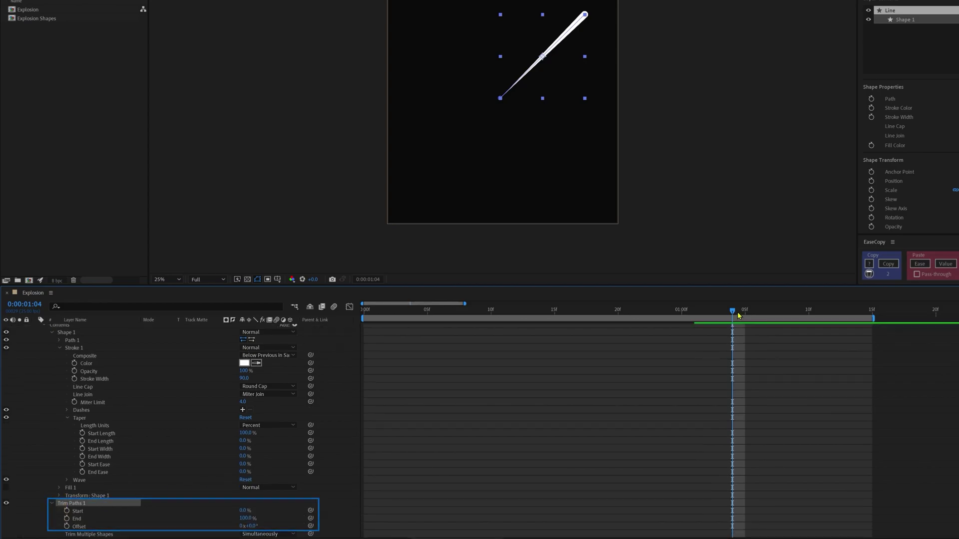
At the first frame, drag the line's lower end point further down
drag(736, 313, 328, 325)
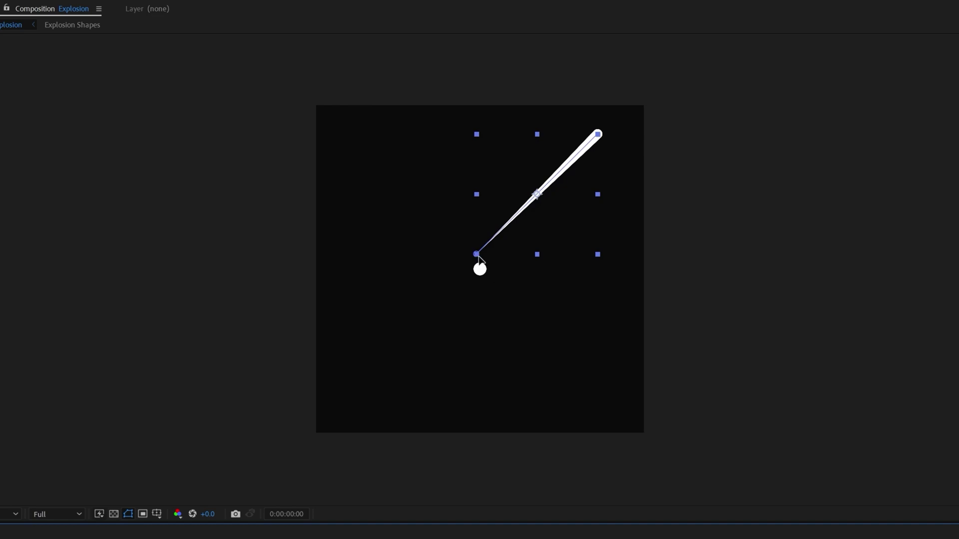
click(478, 255)
drag(478, 257, 481, 272)
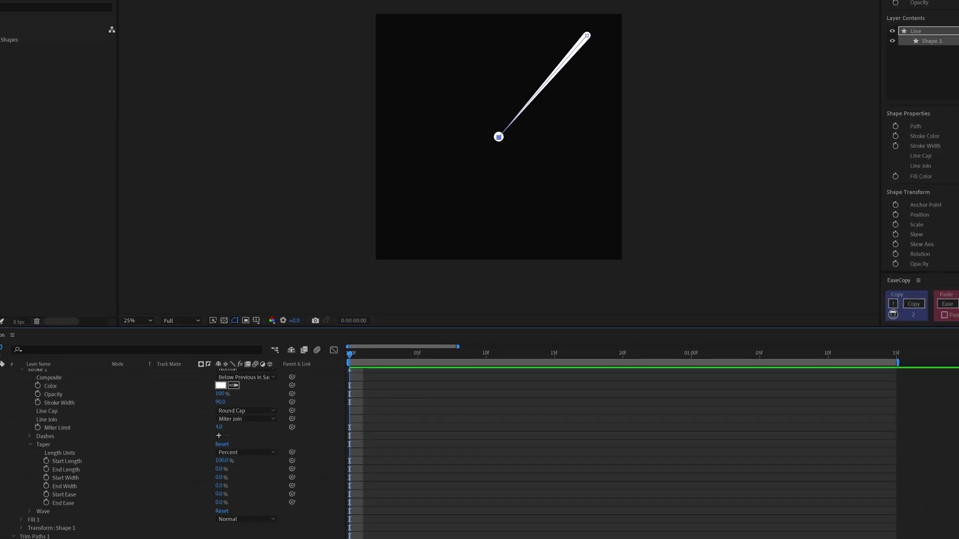
Enable Start, End and Offset stopwatches and add keyframes for all three at frame 6
click(68, 488)
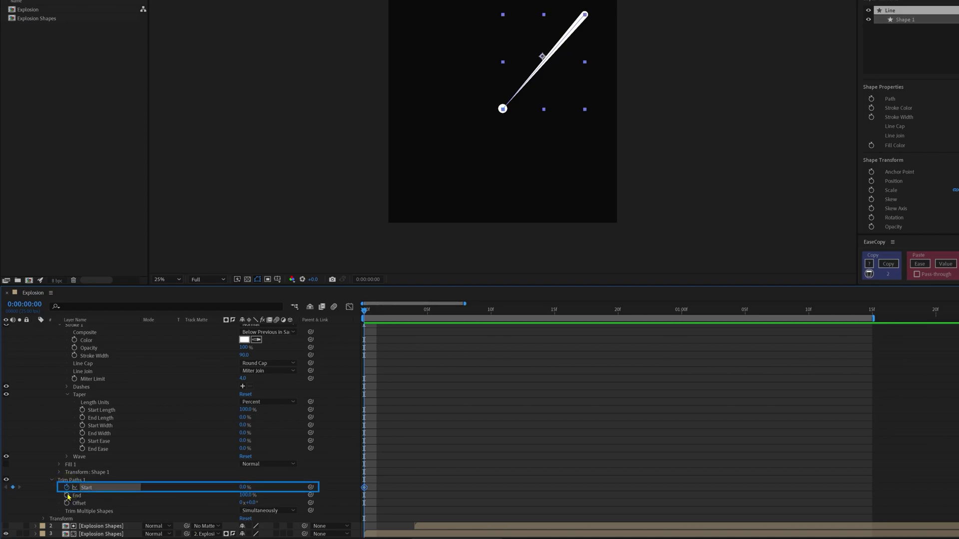
click(67, 495)
click(67, 503)
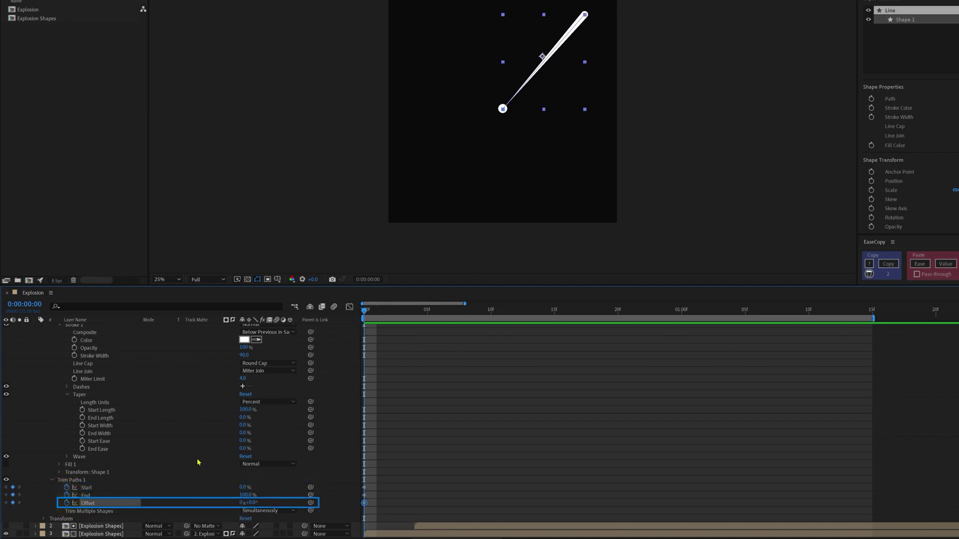
key(u)
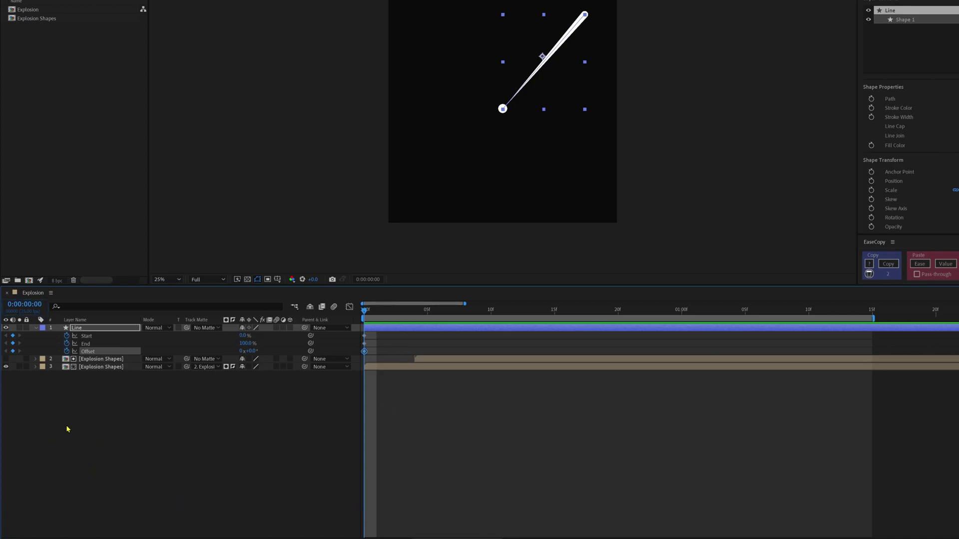
click(26, 305)
key(Return)
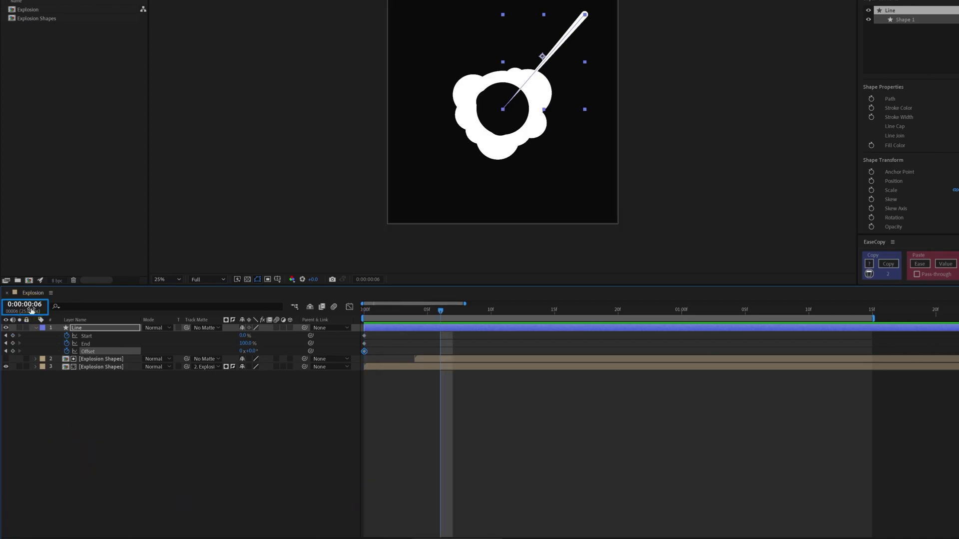
click(13, 336)
click(12, 343)
click(12, 351)
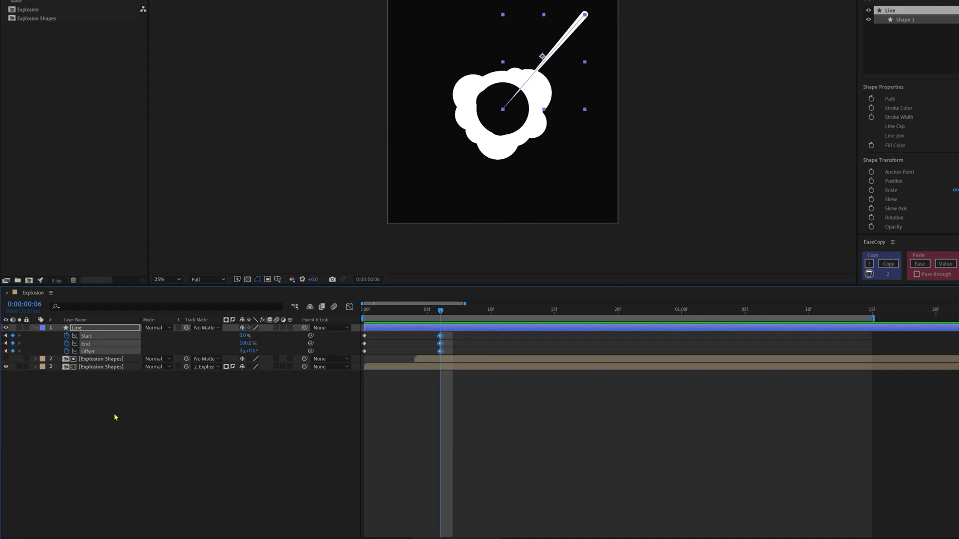
Set End to 0% at frame 0 and 60% at frame 6, with Offset about 134°
key(Home)
click(258, 414)
click(239, 343)
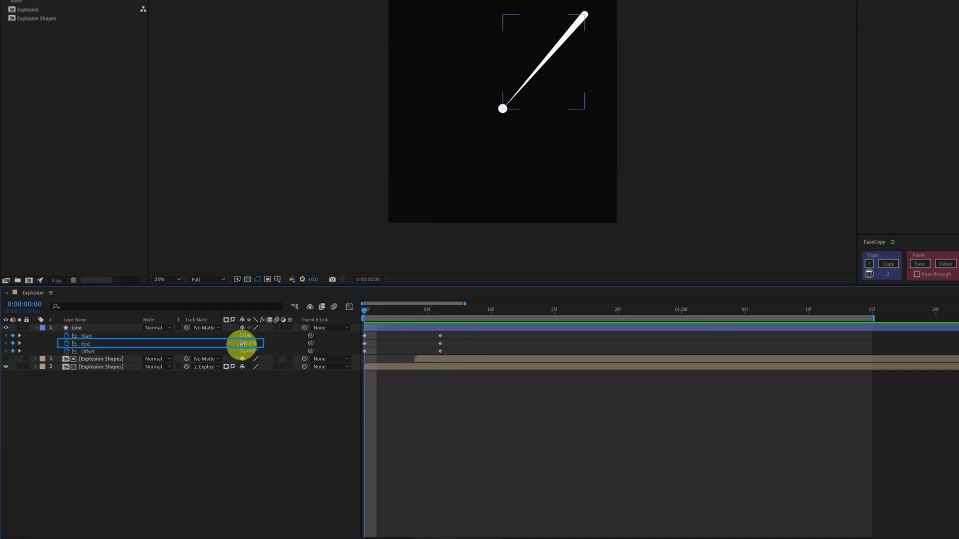
text(0)
key(Return)
key(k)
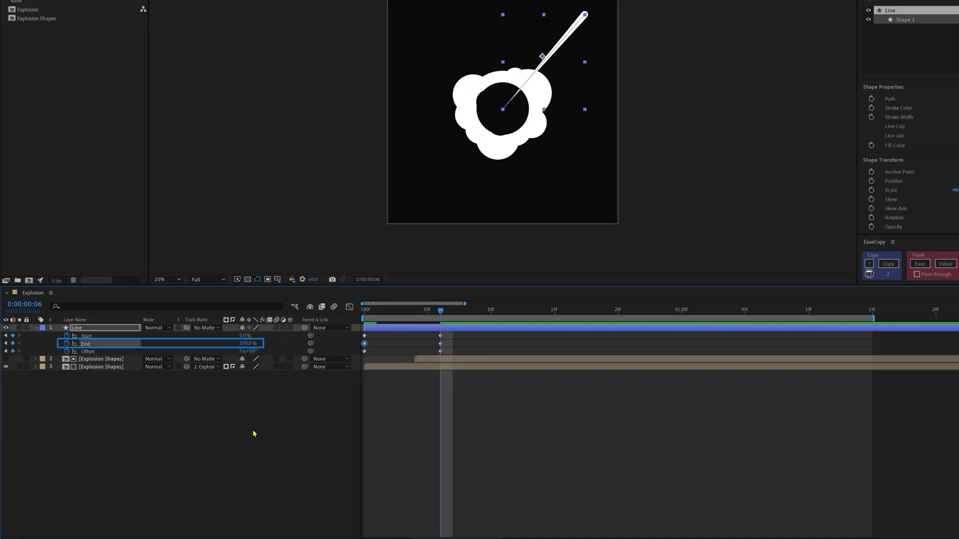
click(243, 344)
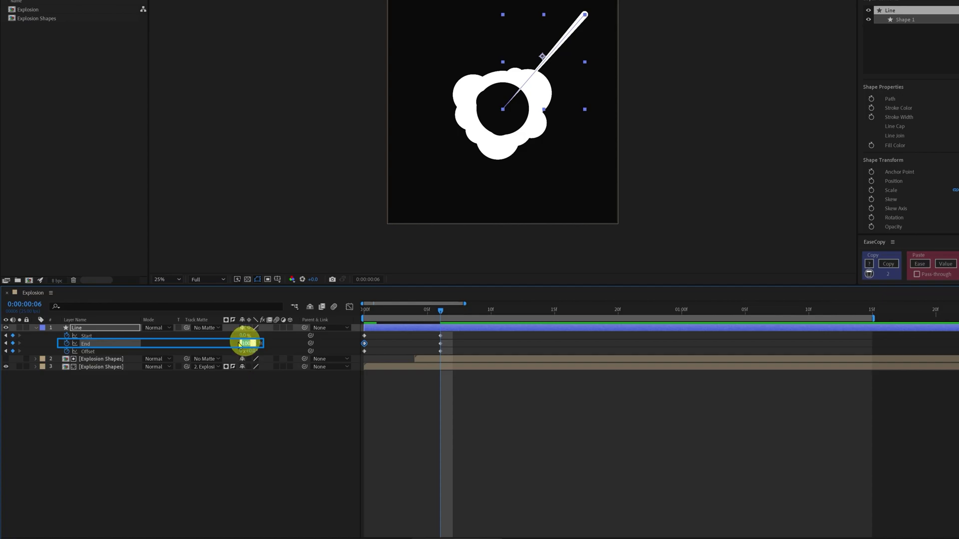
text(60)
key(Return)
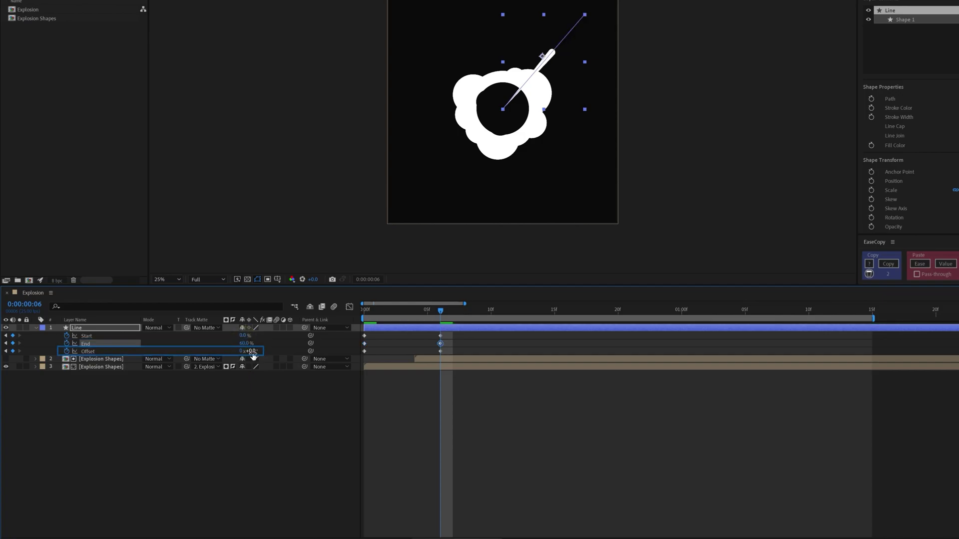
drag(250, 351, 306, 346)
Set Trim Paths Start to 60% at frame 12
click(59, 382)
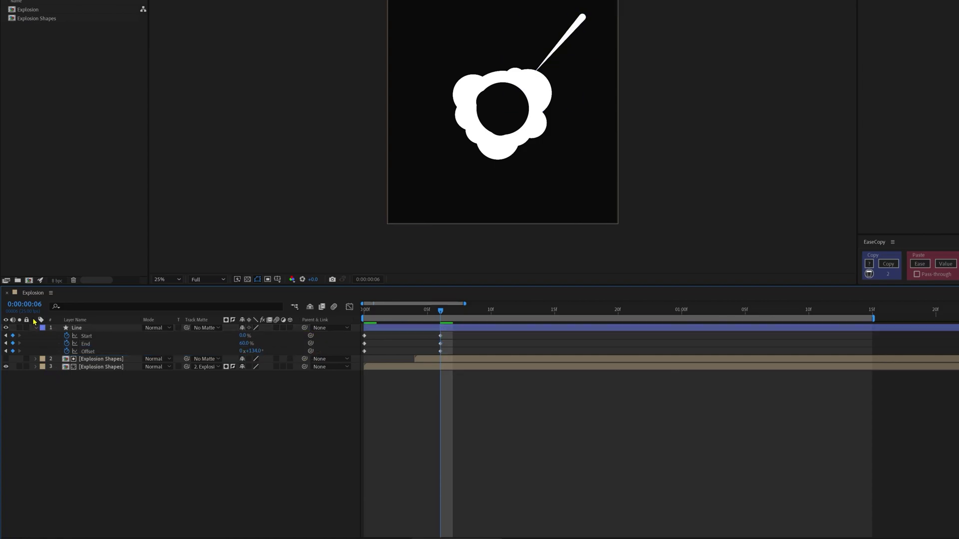
click(25, 304)
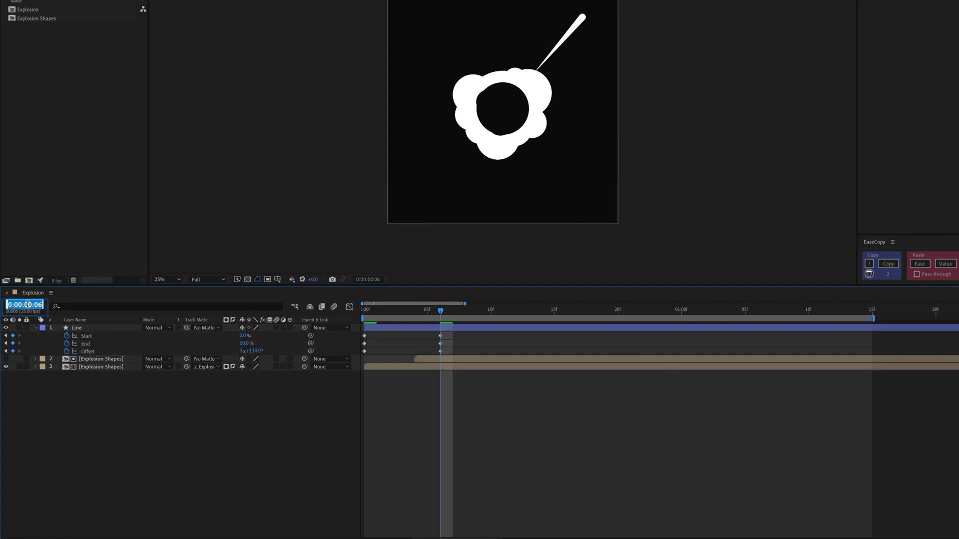
text(12)
key(Return)
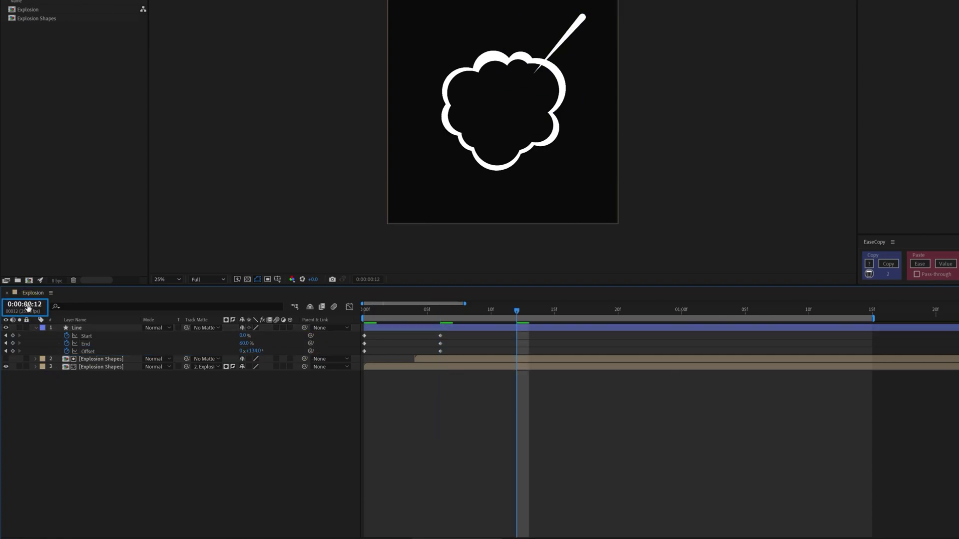
key(Tab)
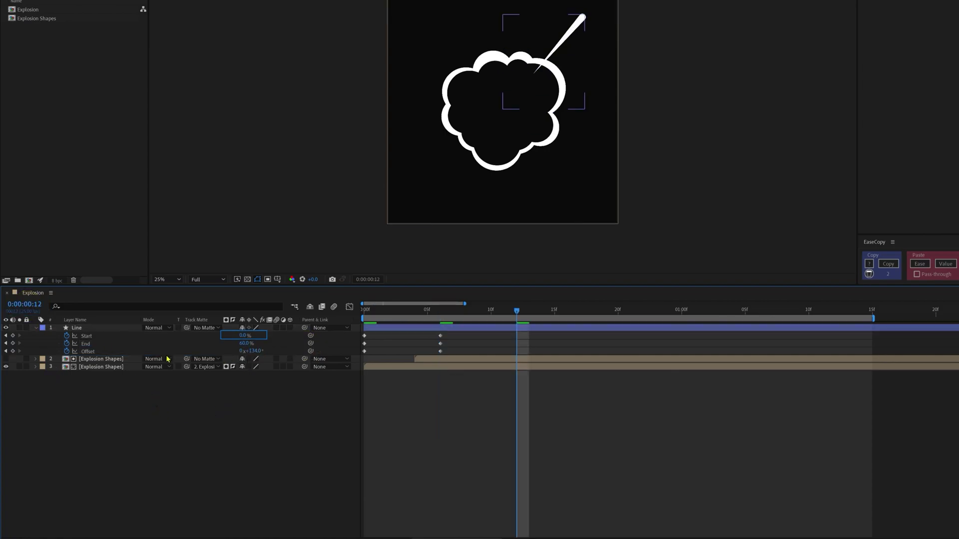
click(244, 337)
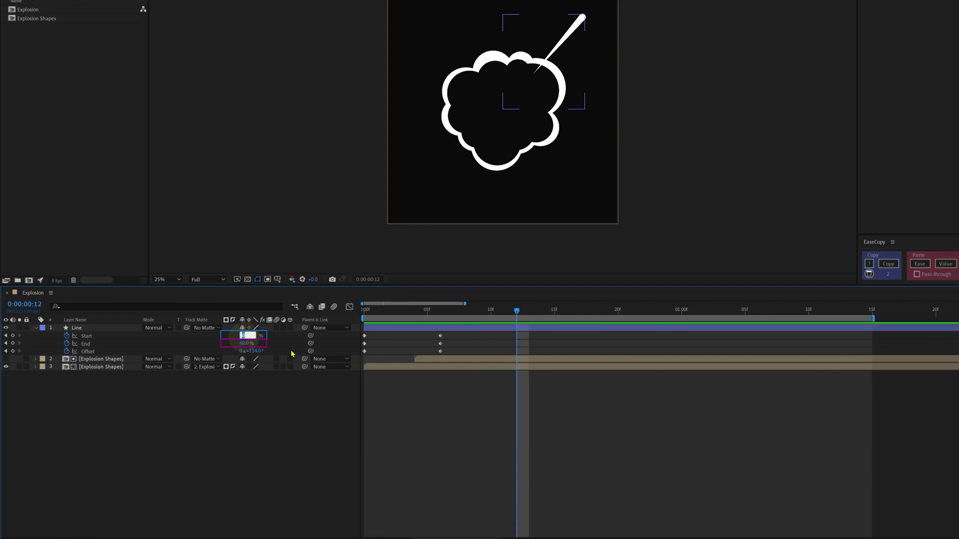
text(60)
key(Return)
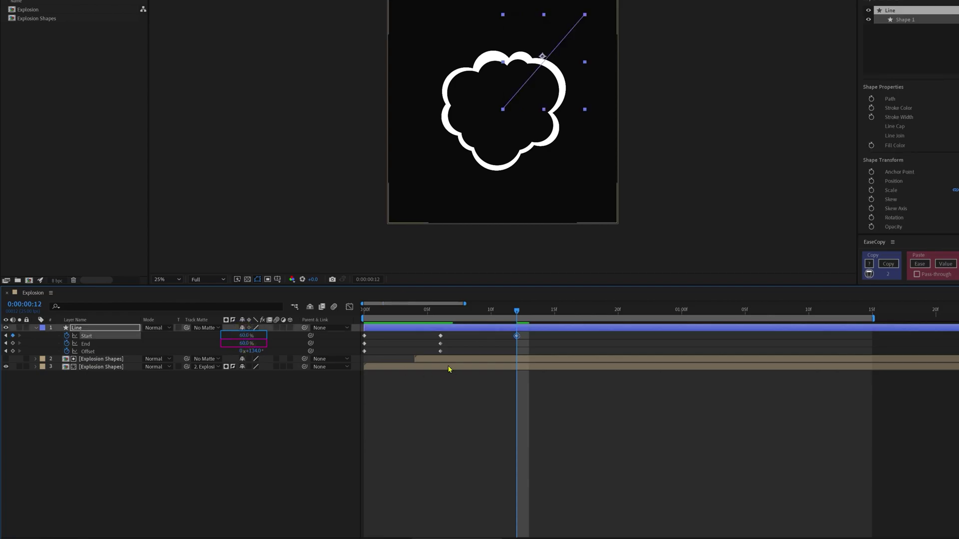
Move the later Offset keyframe to frame 12 and select both Offset keyframes
click(444, 353)
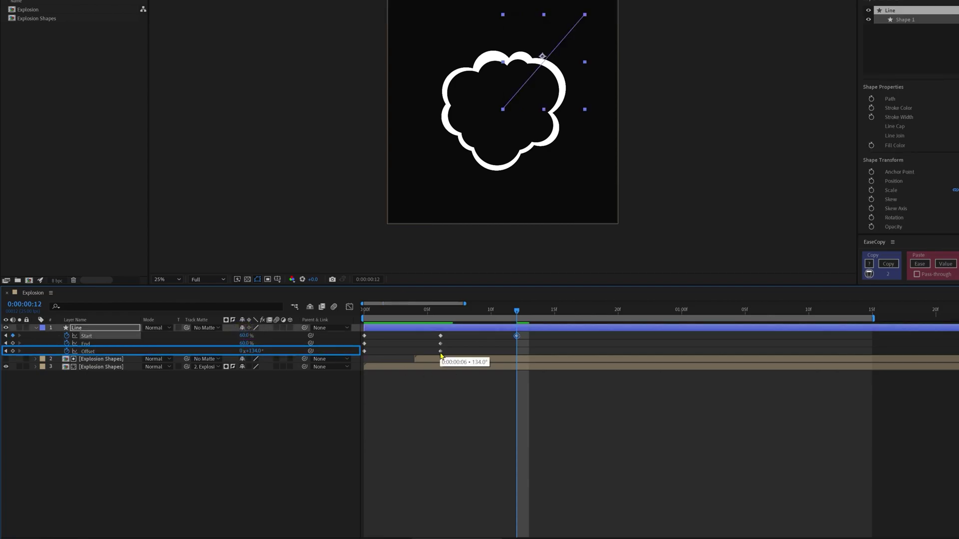
drag(441, 356, 504, 359)
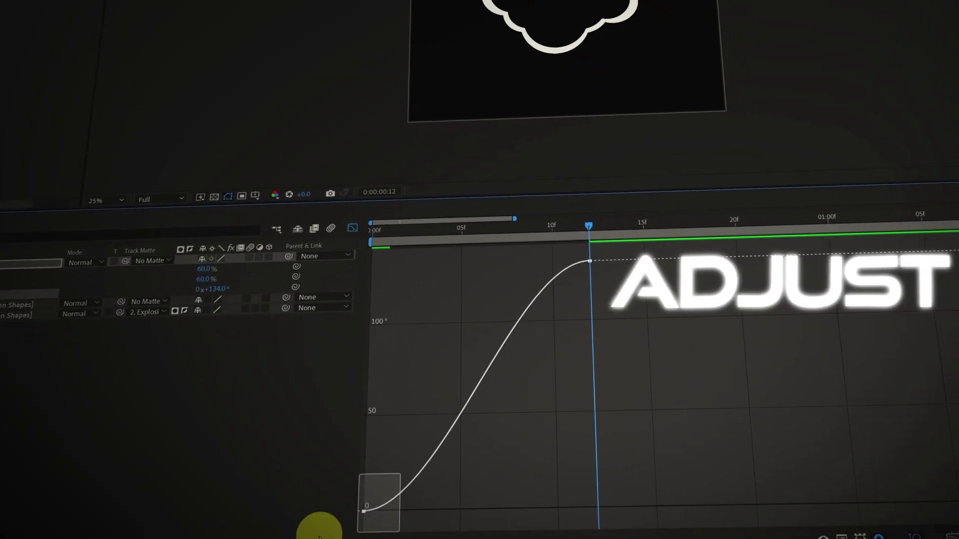
mouse_move(379, 515)
mouse_down()
mouse_move(357, 533)
mouse_move(408, 524)
mouse_move(373, 504)
mouse_up()
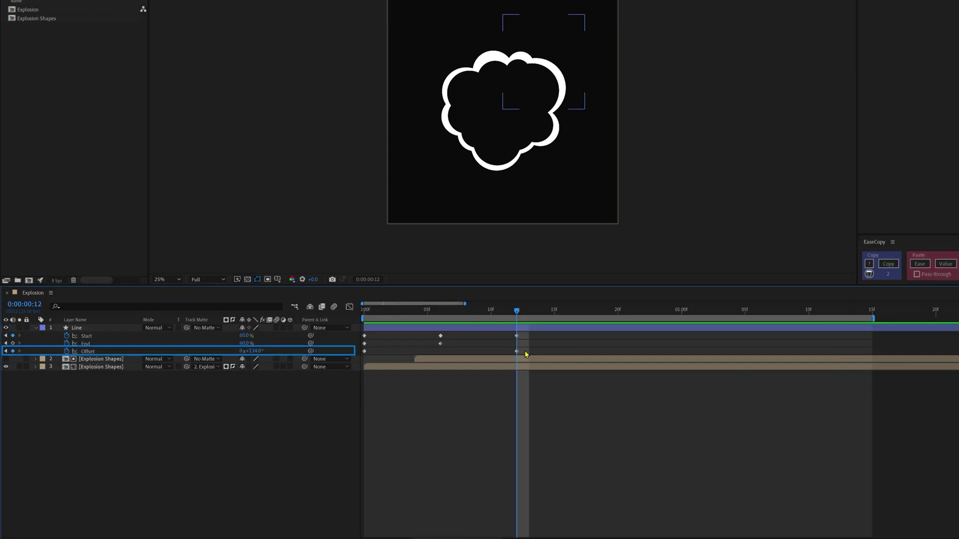
drag(526, 354, 358, 367)
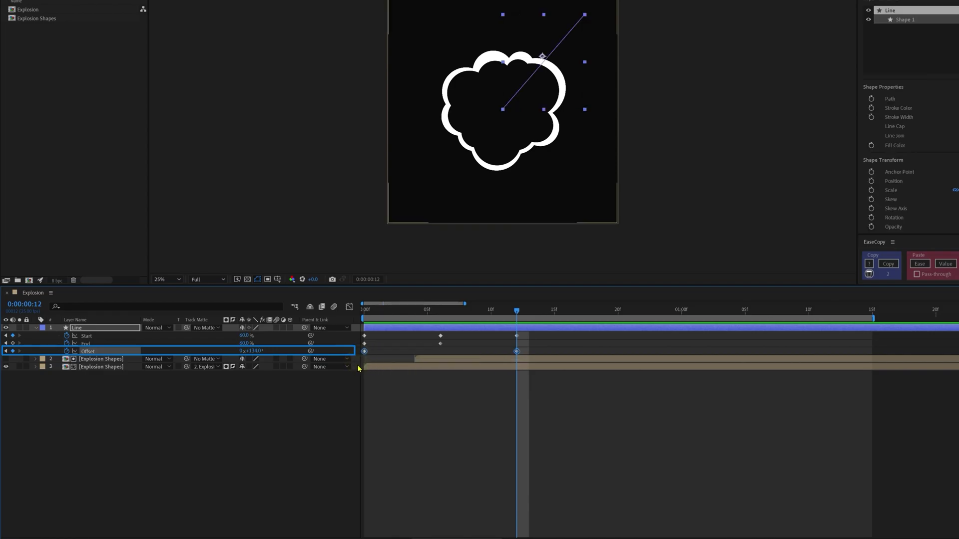
Easy-ease the Offset keyframes in the Graph Editor so the spin starts fast and slows late
key(F9)
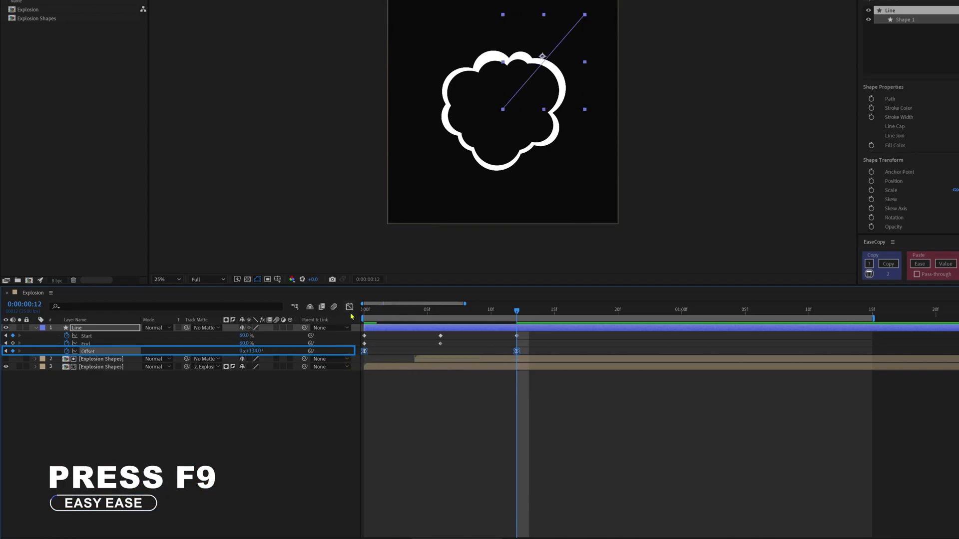
click(349, 306)
drag(388, 487, 340, 520)
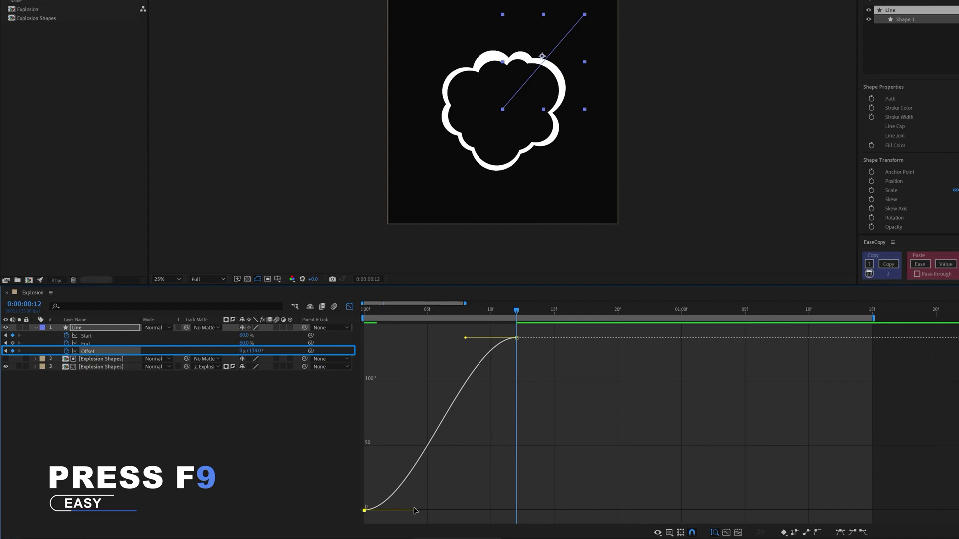
drag(414, 510, 382, 443)
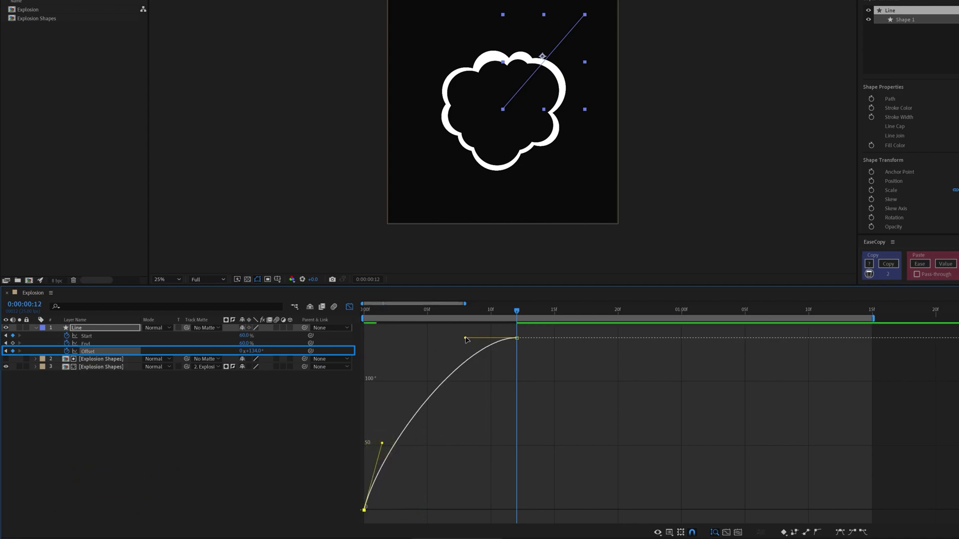
drag(466, 339, 422, 346)
Easy-ease the End keyframe at frame 0 and pull its handle up for a steep start
click(94, 344)
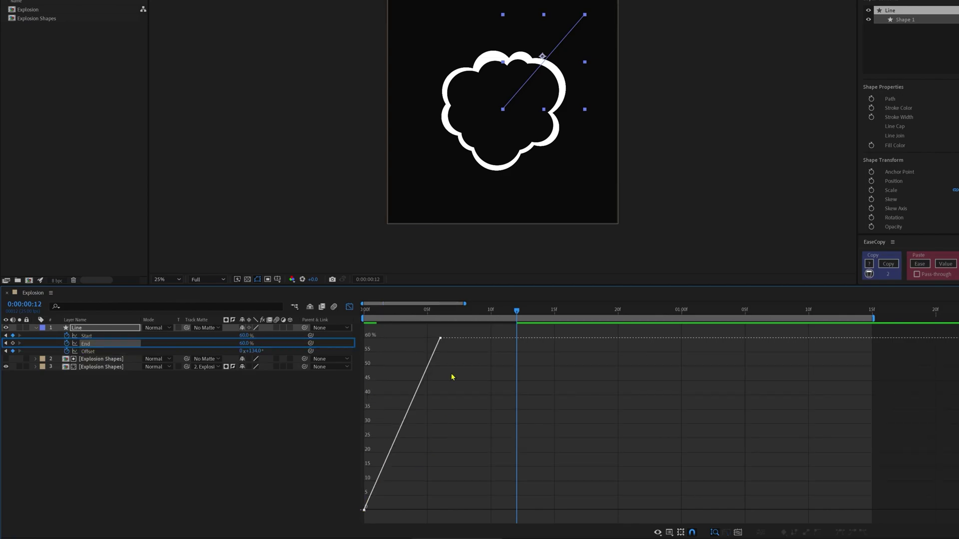
drag(422, 460, 343, 526)
drag(383, 491, 353, 516)
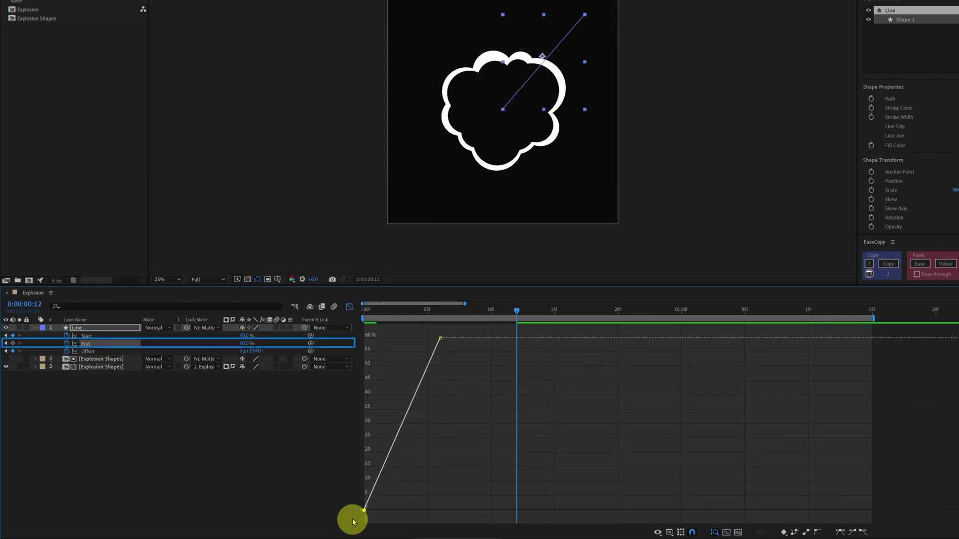
key(F9)
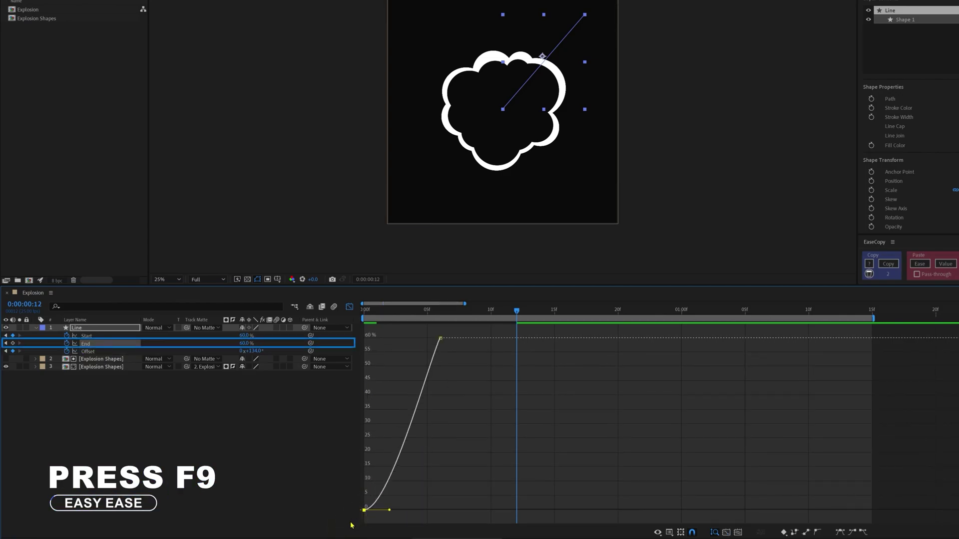
drag(388, 514, 371, 430)
Easy-ease the Start keyframe at 12f and lengthen its handle into 60%
click(87, 336)
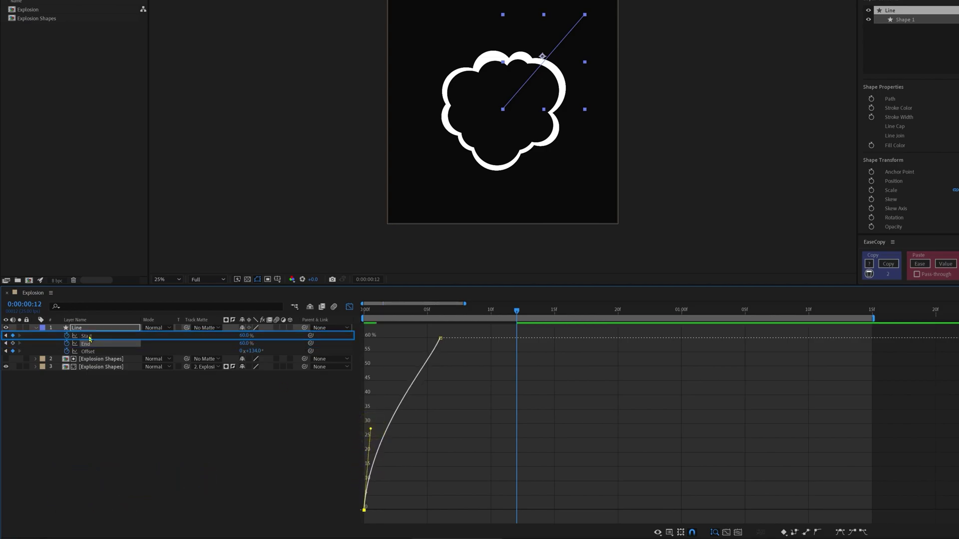
click(88, 336)
drag(475, 329, 579, 386)
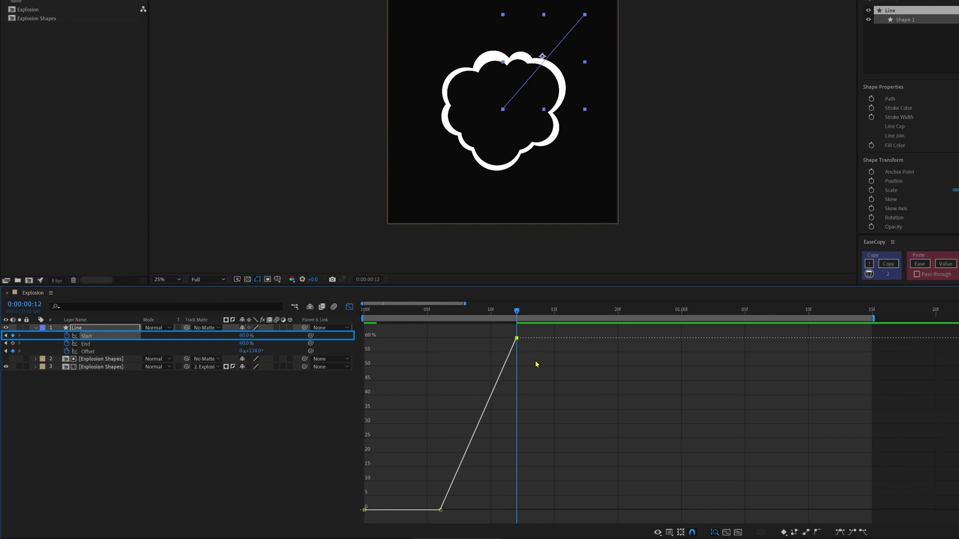
key(F9)
drag(490, 338, 457, 338)
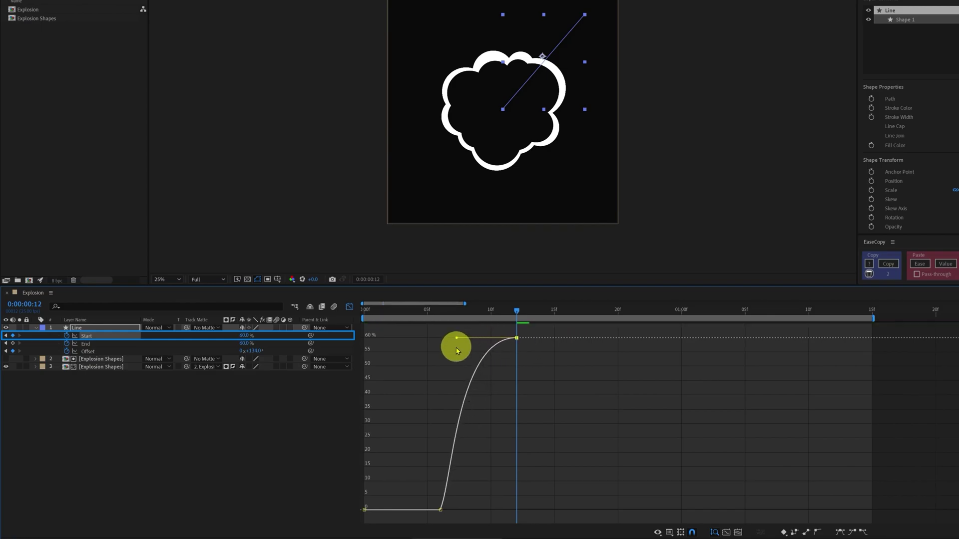
Duplicate the Line layer four times and point Line 2's outer end down and left
click(349, 307)
key(ctrl+d)
key(ctrl+d)
key(ctrl+d)
key(ctrl+d)
click(93, 352)
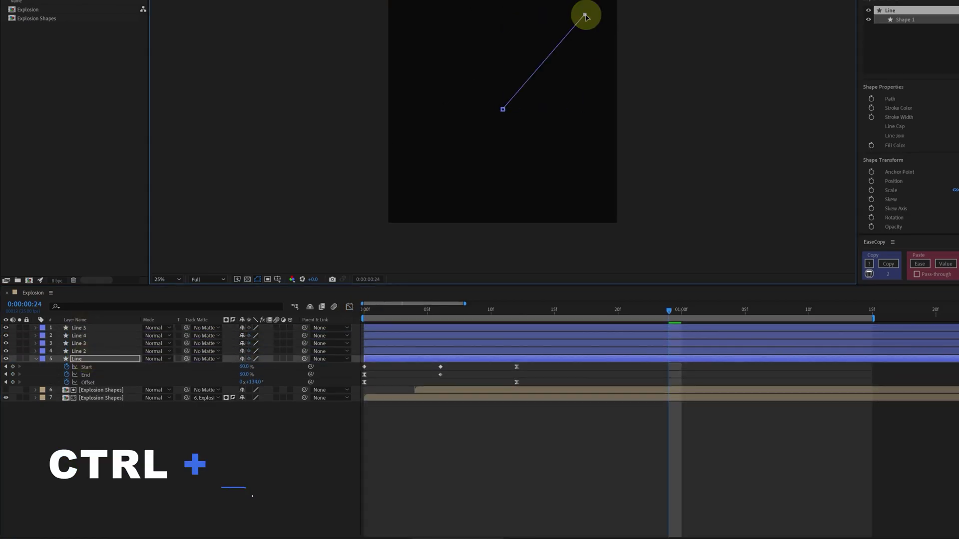
drag(585, 14, 592, 176)
key(ctrl+z)
drag(585, 15, 399, 214)
Aim Line 3's outer end down-left and Line 4's toward the upper left
click(102, 387)
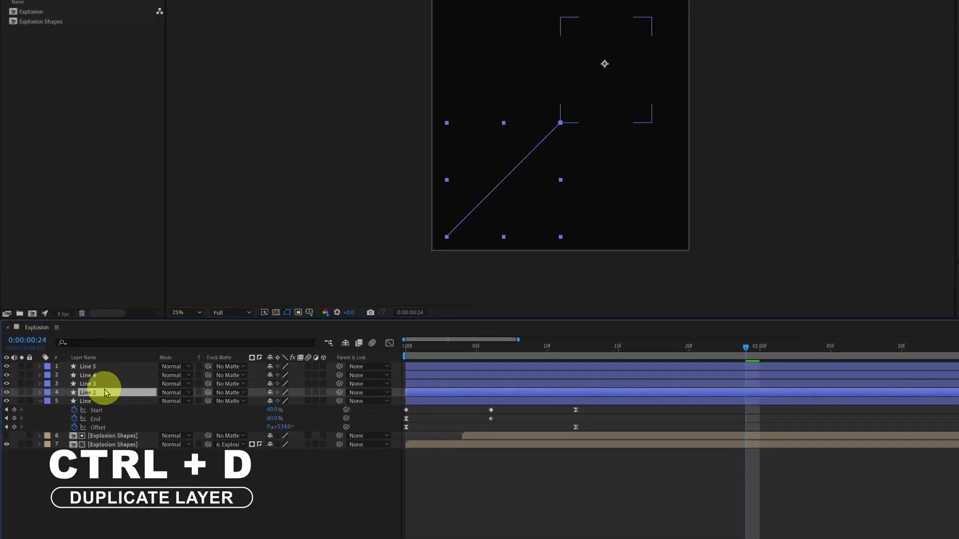
click(89, 380)
drag(642, 30, 446, 88)
key(ctrl+Up)
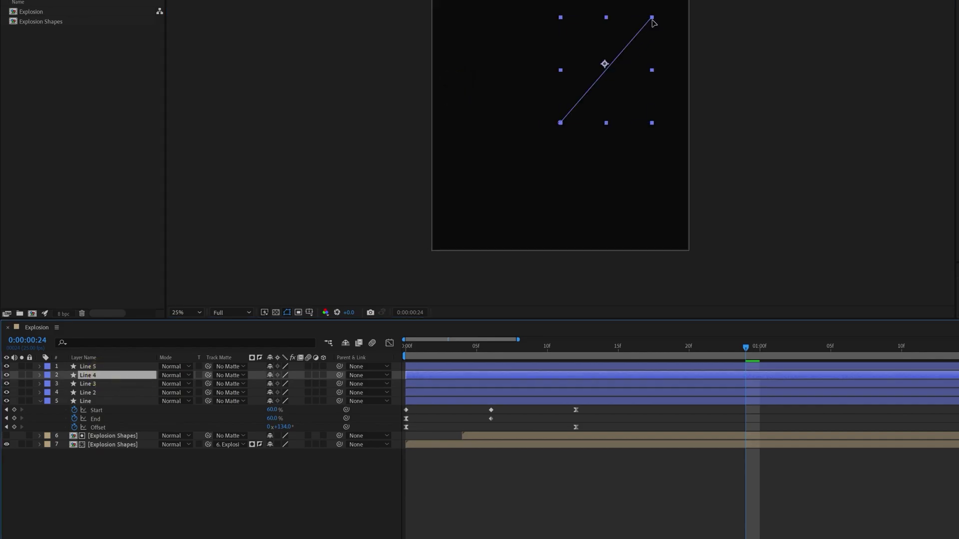
drag(652, 22, 566, 56)
key(ctrl+Up)
click(608, 504)
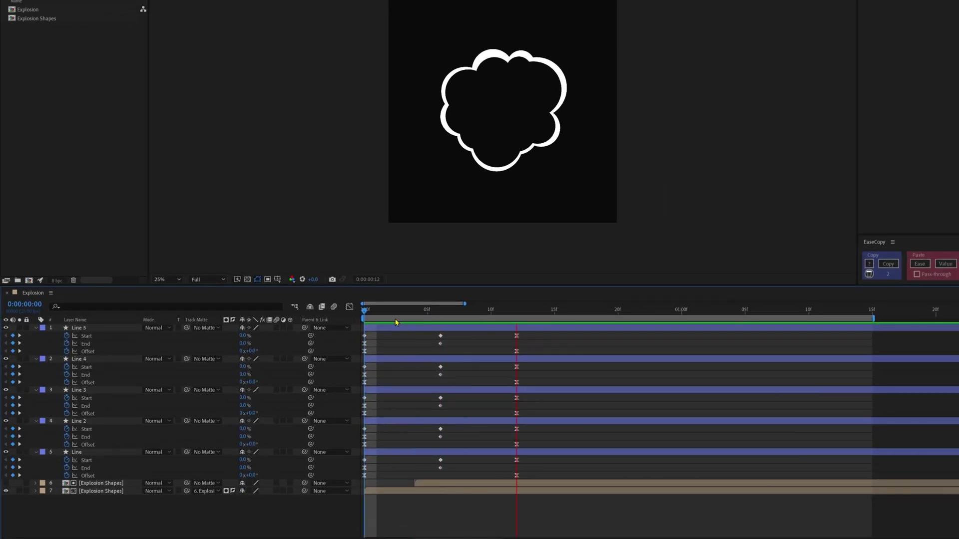
Delay Line 2 by one frame, Line 3 by two and Line 5 by three, then preview
drag(370, 421, 383, 422)
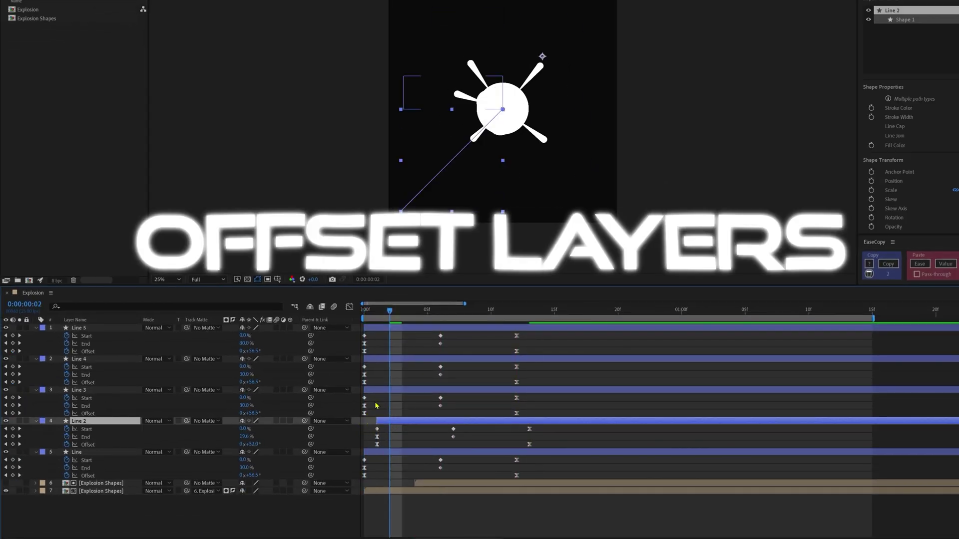
drag(367, 390, 391, 392)
drag(393, 328, 433, 328)
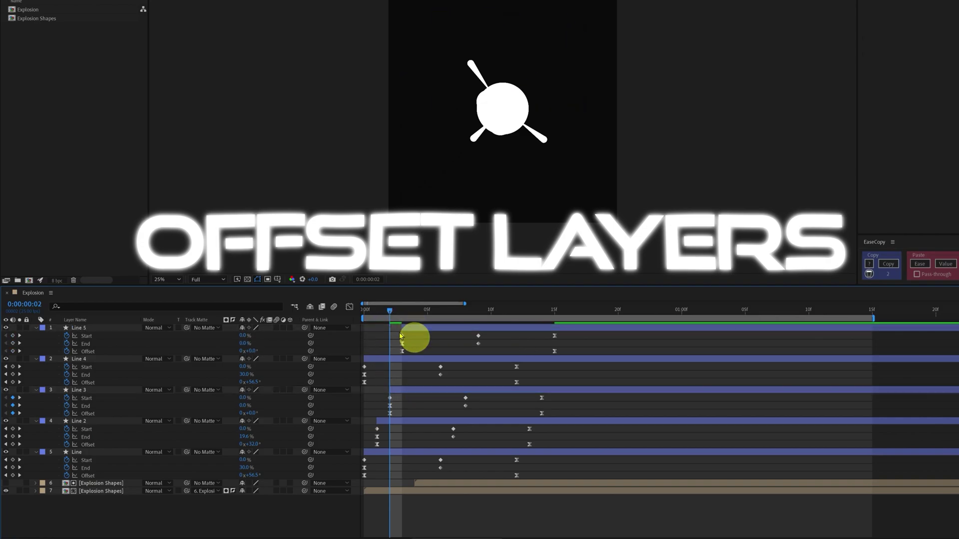
key(space)
Split all five line layers at frame 15 and delete the trailing pieces
click(86, 453)
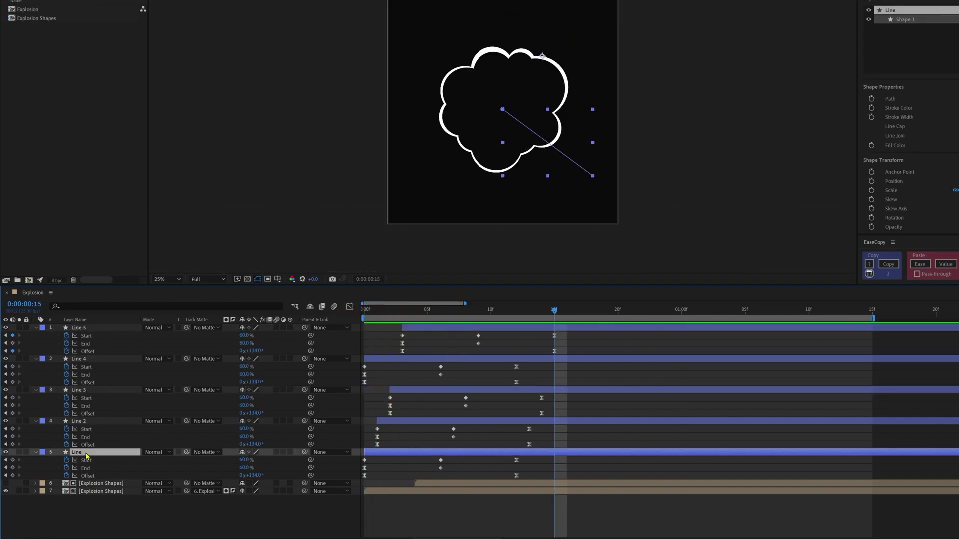
shift+click(90, 330)
key(ctrl+shift+d)
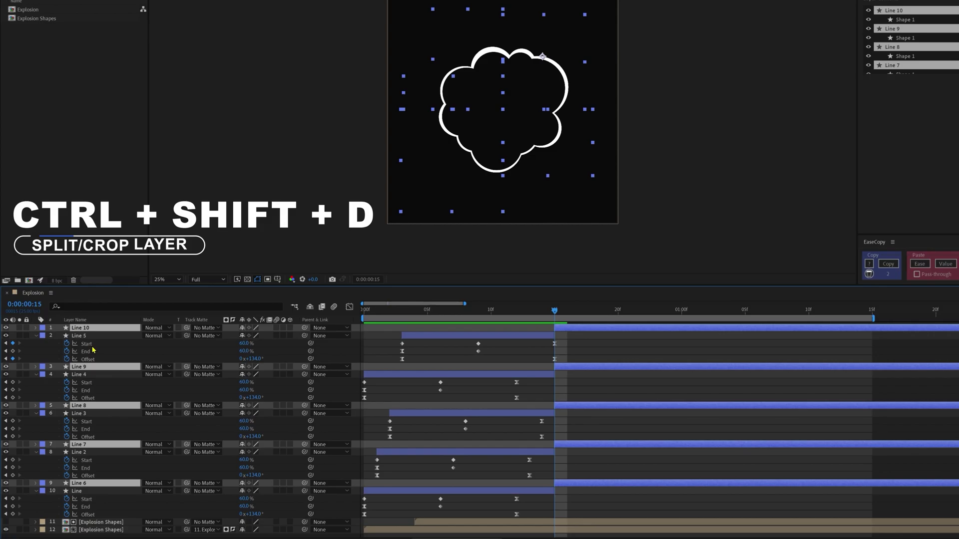
key(Delete)
key(u)
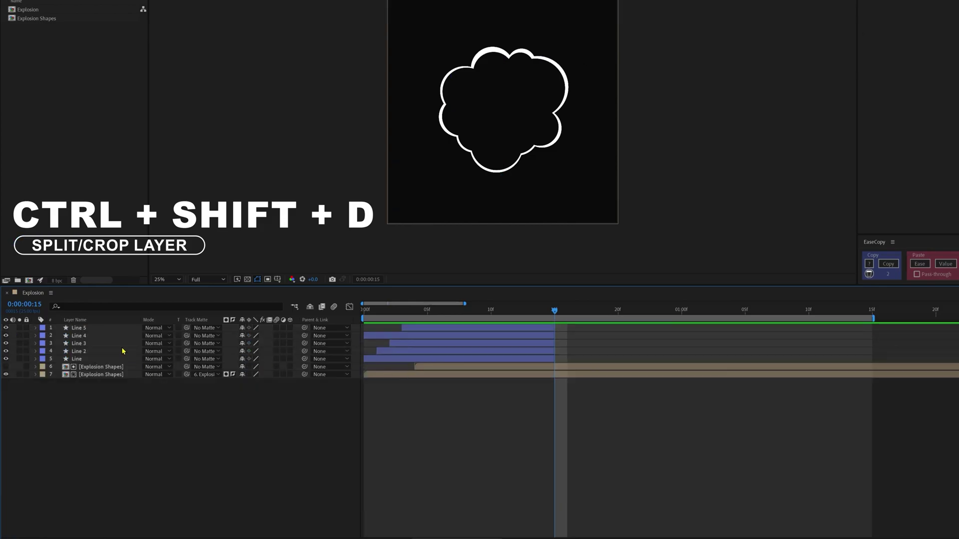
Pre-compose Line through Line 5 into a 'Line Explosion' precomp
click(80, 328)
shift+click(85, 359)
key(ctrl+shift+c)
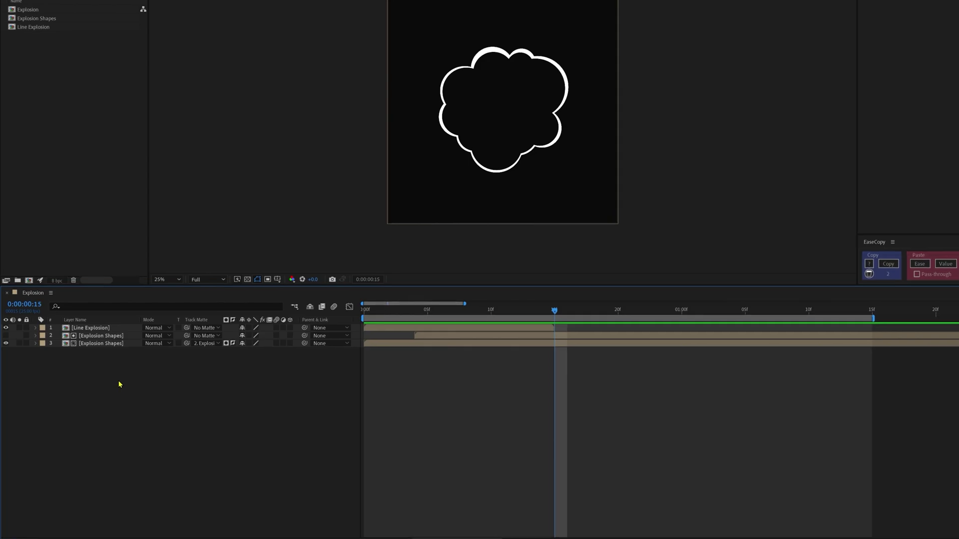
Pre-compose both Explosion Shapes layers into an 'Explosion shapes Matte' precomp
click(90, 343)
shift+click(95, 335)
right_click(95, 338)
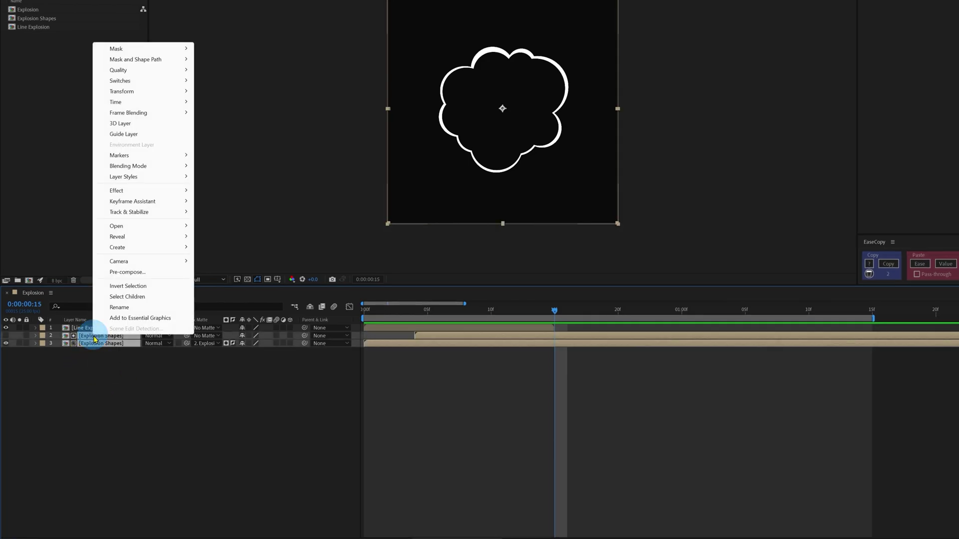
click(127, 272)
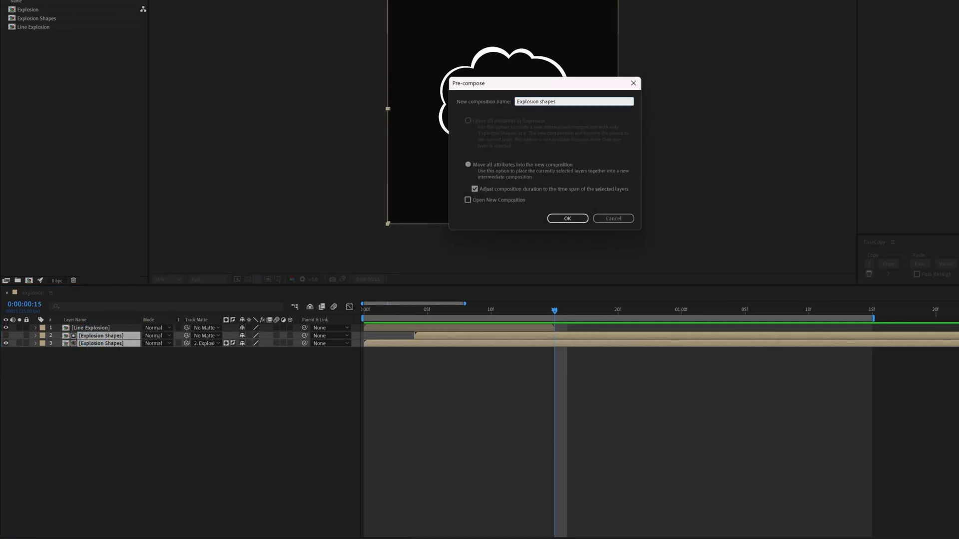
key(Return)
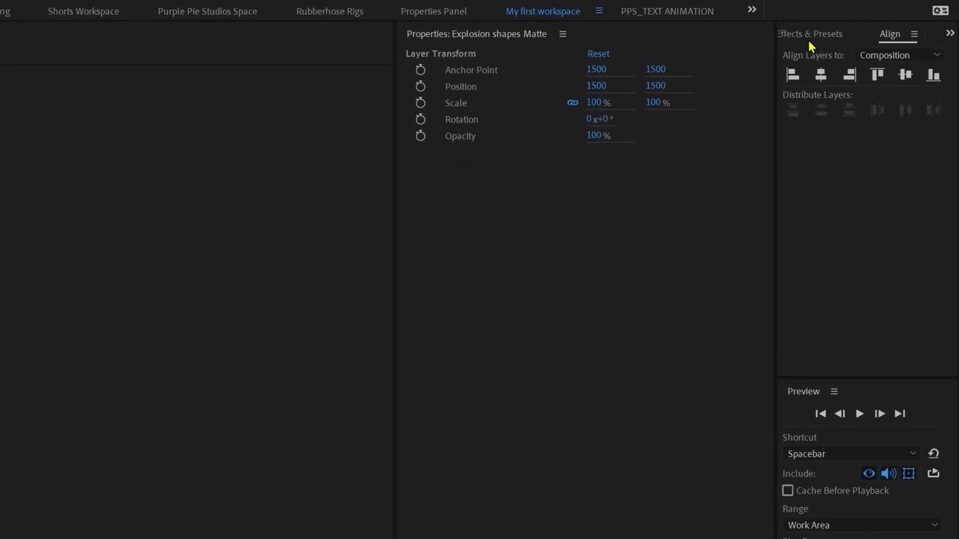
Apply Roughen Edges with Border 110, Edge Sharpness 1.5 and Scale 600
click(811, 35)
text(Ro)
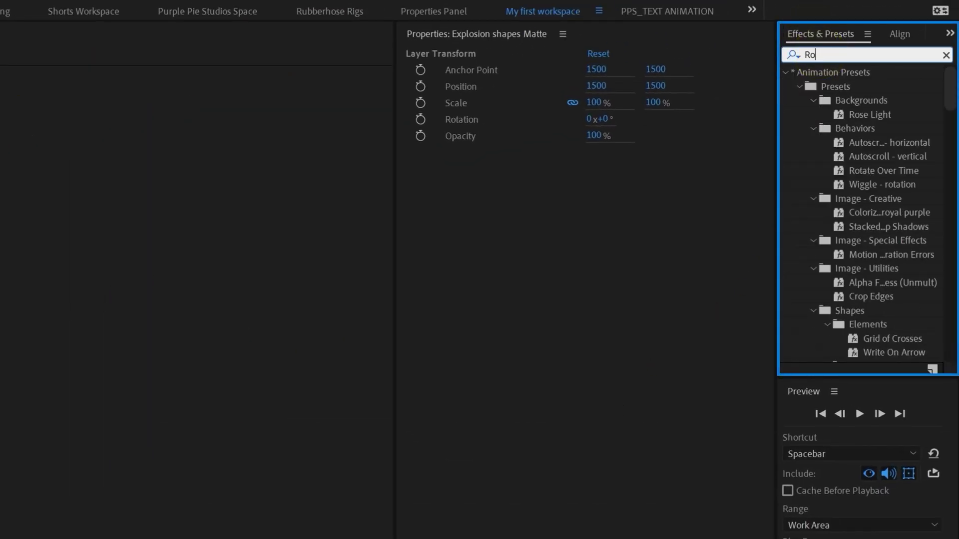
text(ugh)
double_click(854, 90)
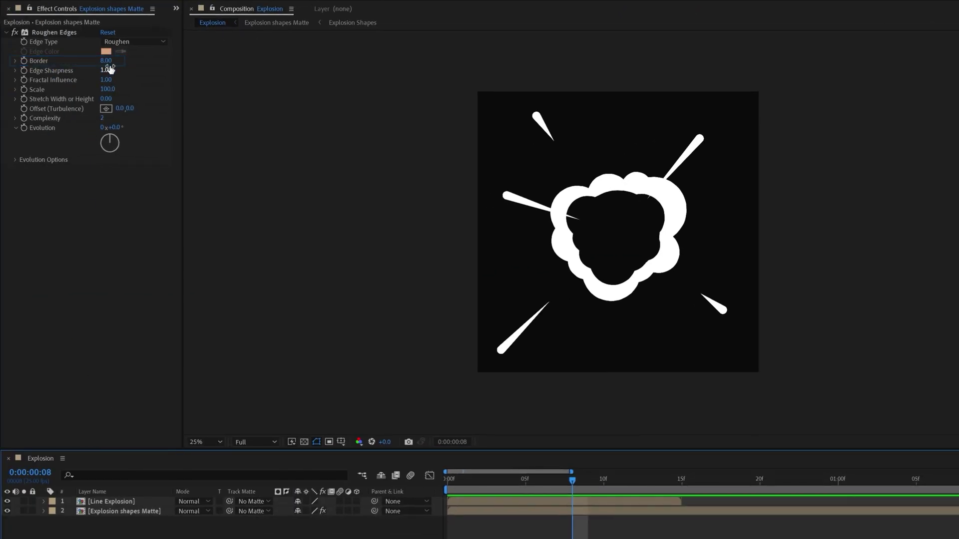
click(106, 61)
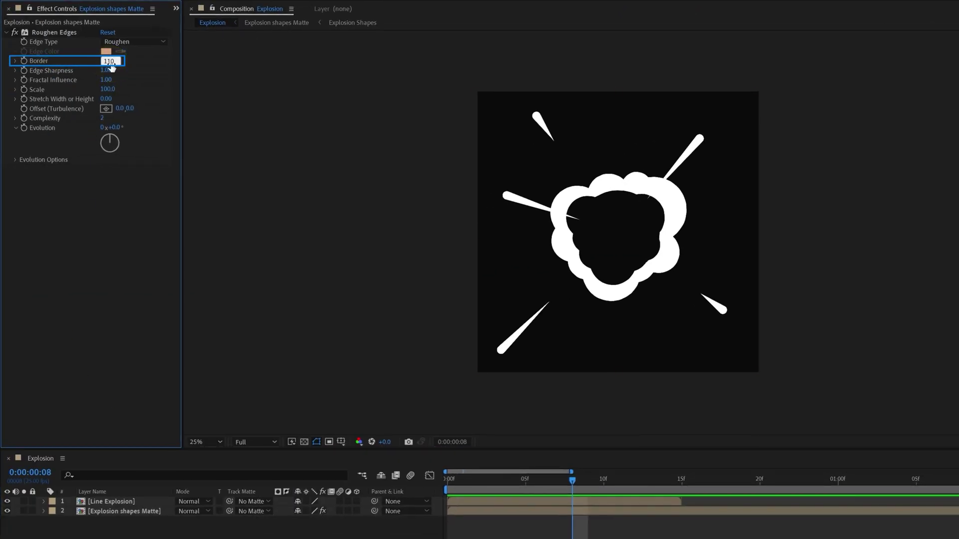
text(110)
key(Return)
click(105, 70)
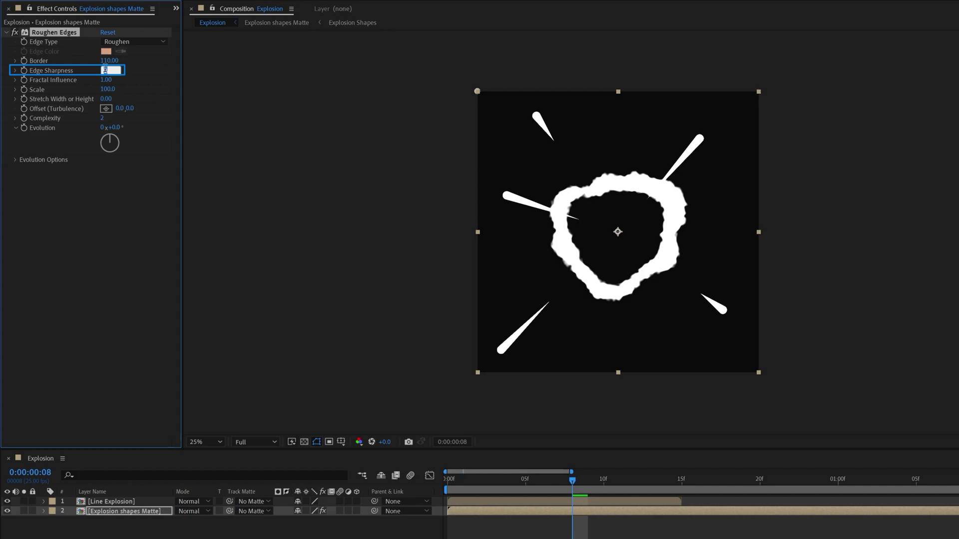
text(1.5)
key(Return)
click(107, 89)
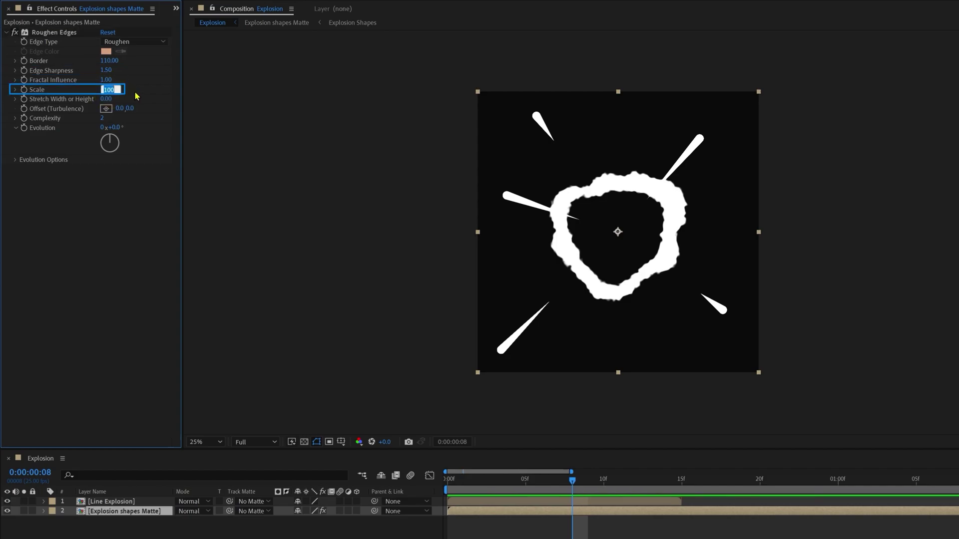
text(600)
key(Return)
Select the Roughen Edges effect on the Explosion shapes Matte layer
click(130, 513)
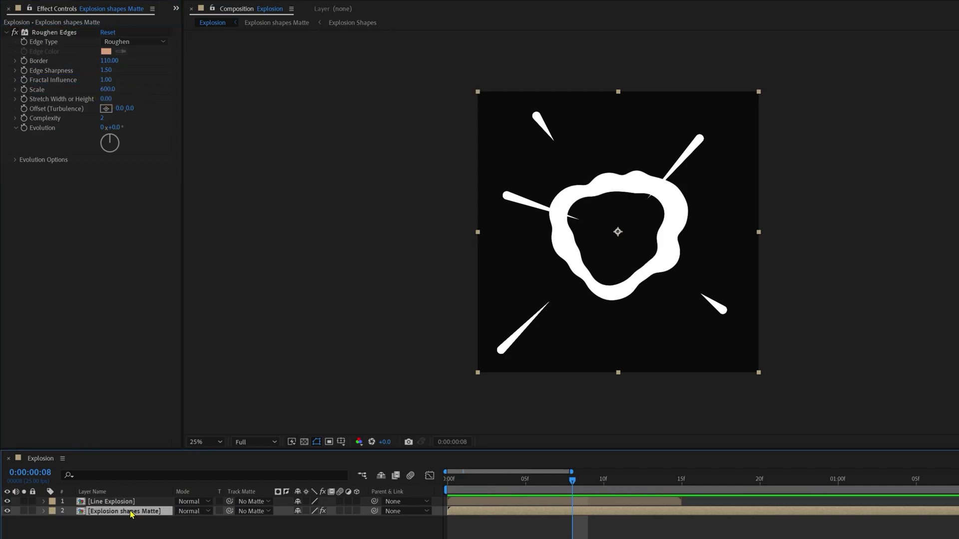
click(56, 41)
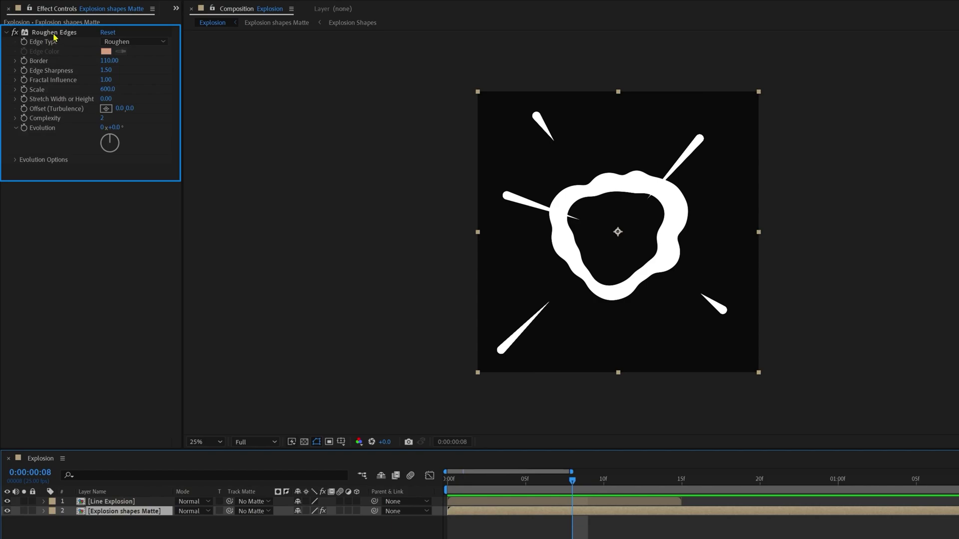
click(54, 33)
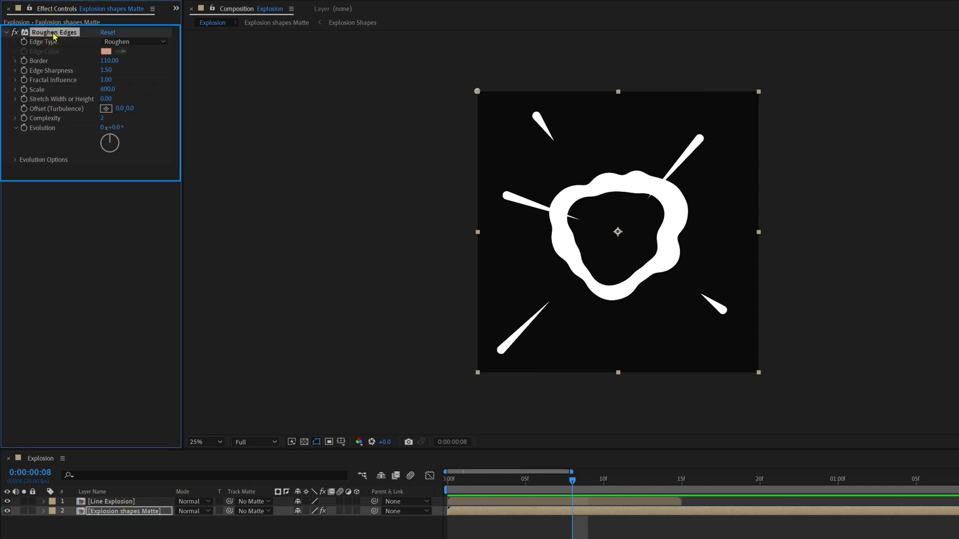
Paste Roughen Edges onto Line Explosion, set Border 50 and Scale 250, and preview
click(114, 502)
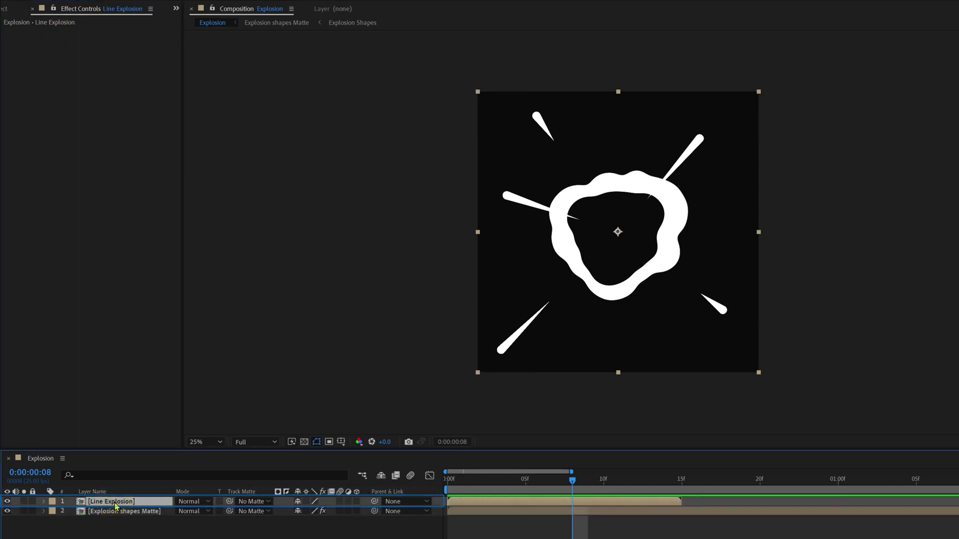
key(ctrl+v)
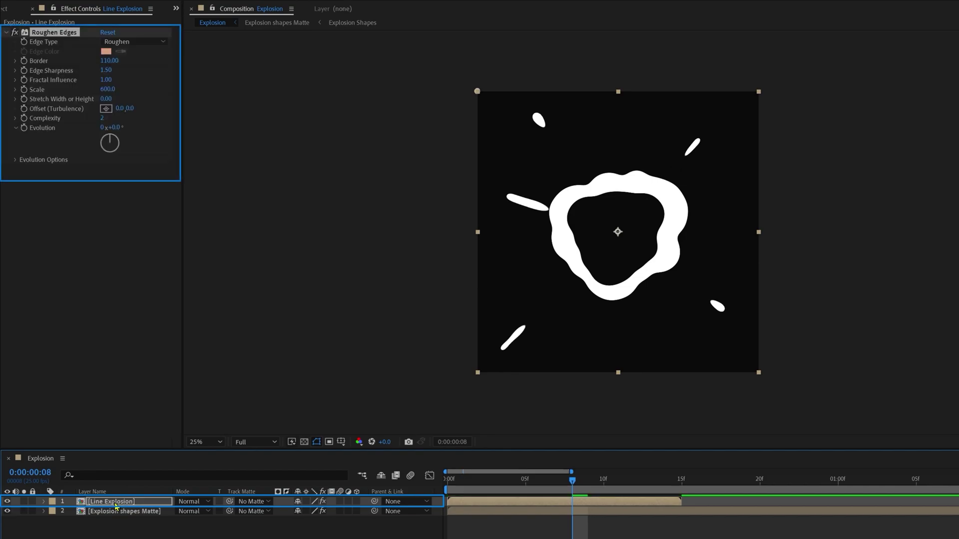
click(110, 61)
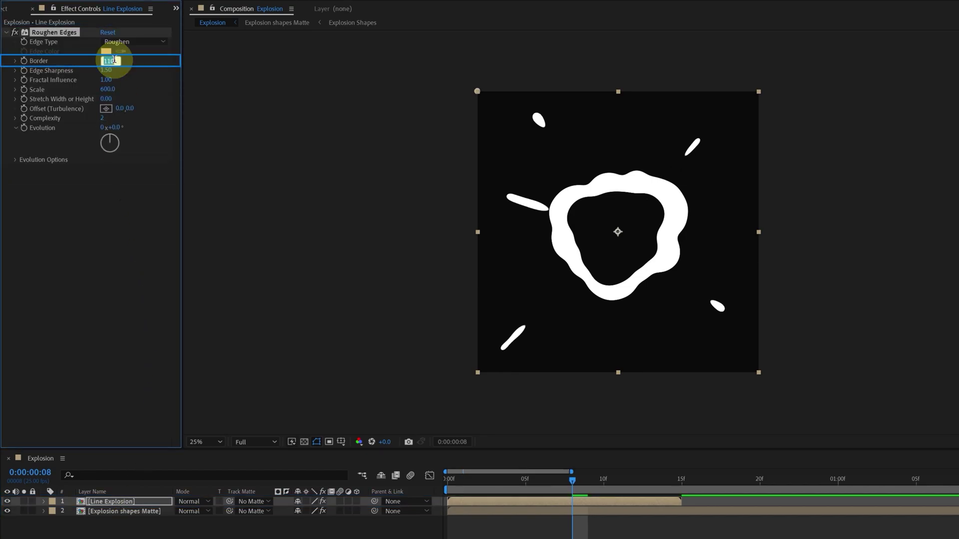
key(Return)
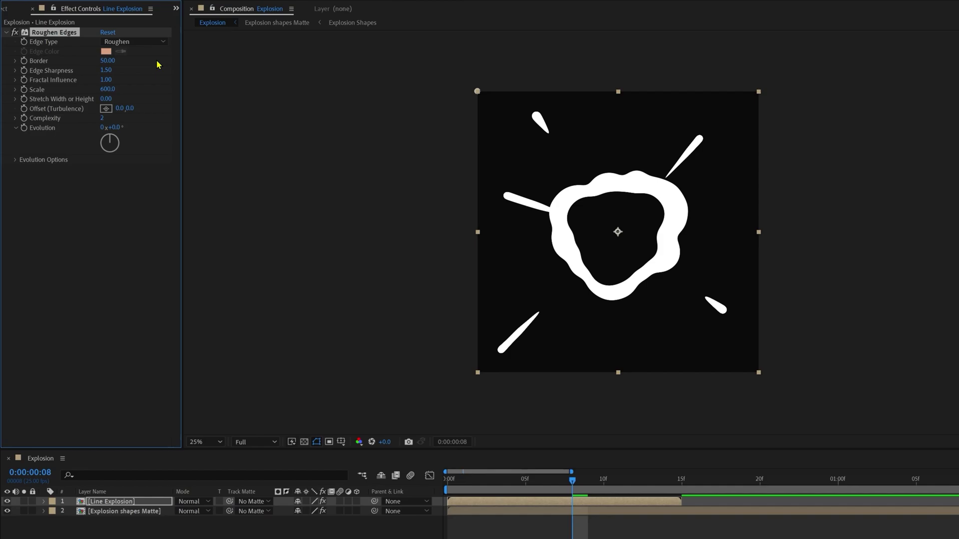
click(109, 89)
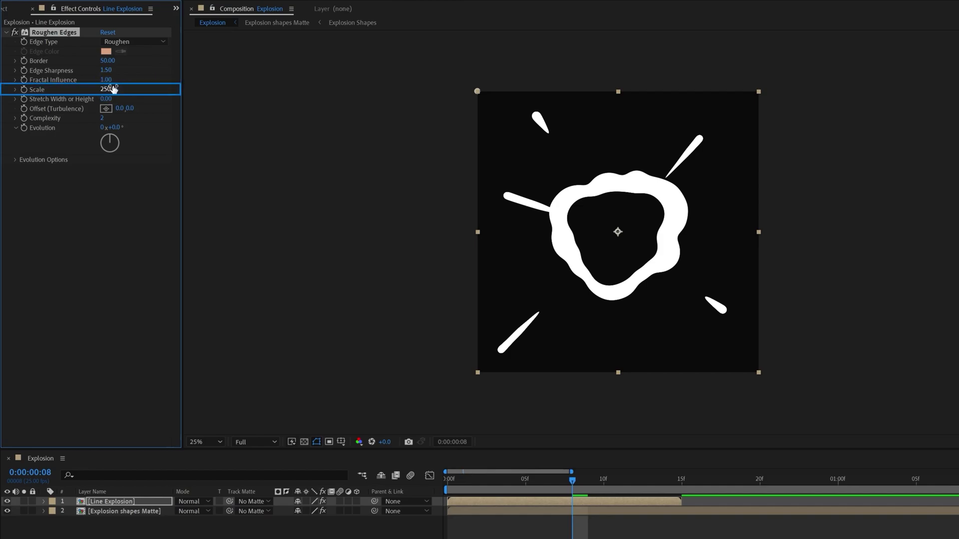
key(Return)
key(space)
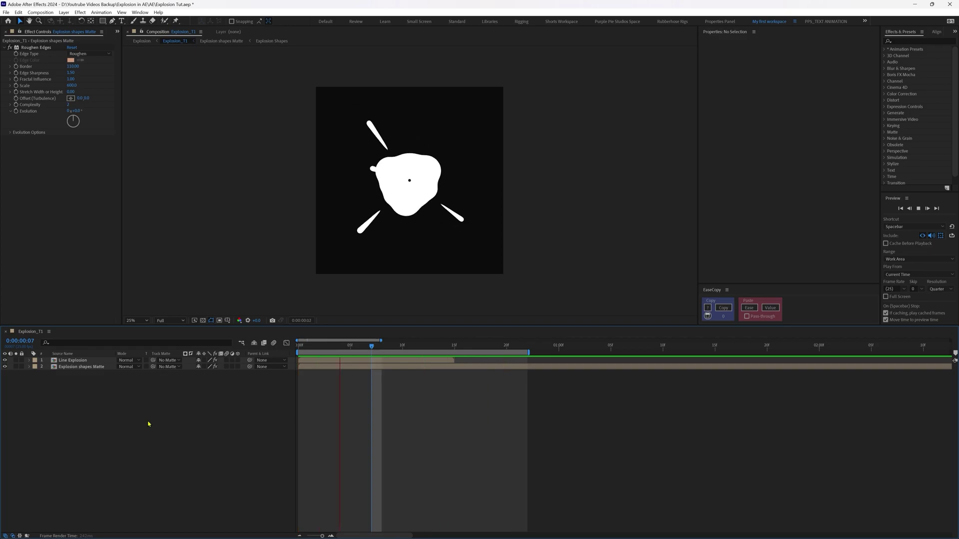
Add a new adjustment layer to the composition
right_click(148, 424)
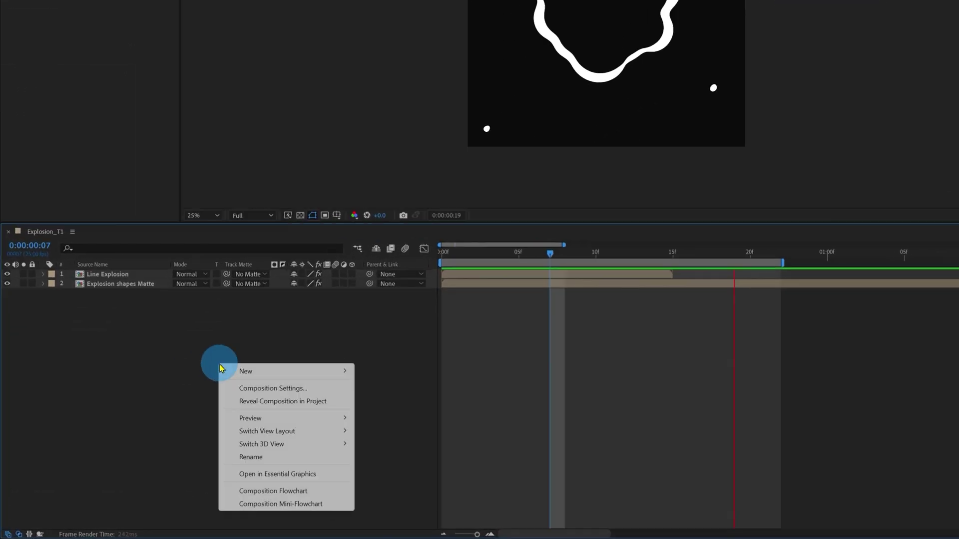
mouse_move(333, 375)
click(391, 509)
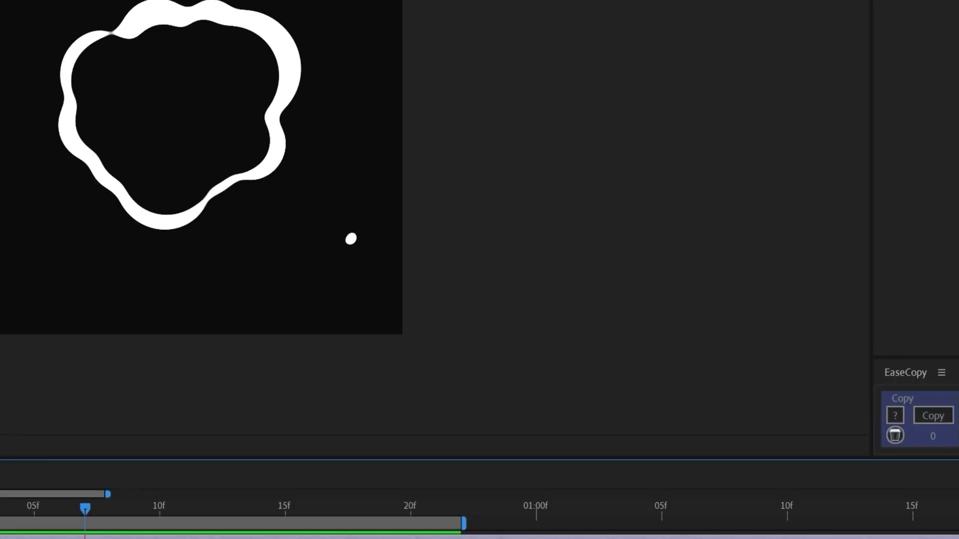
Apply Posterize Time to the adjustment layer with a Frame Rate of 12
click(847, 65)
text(post)
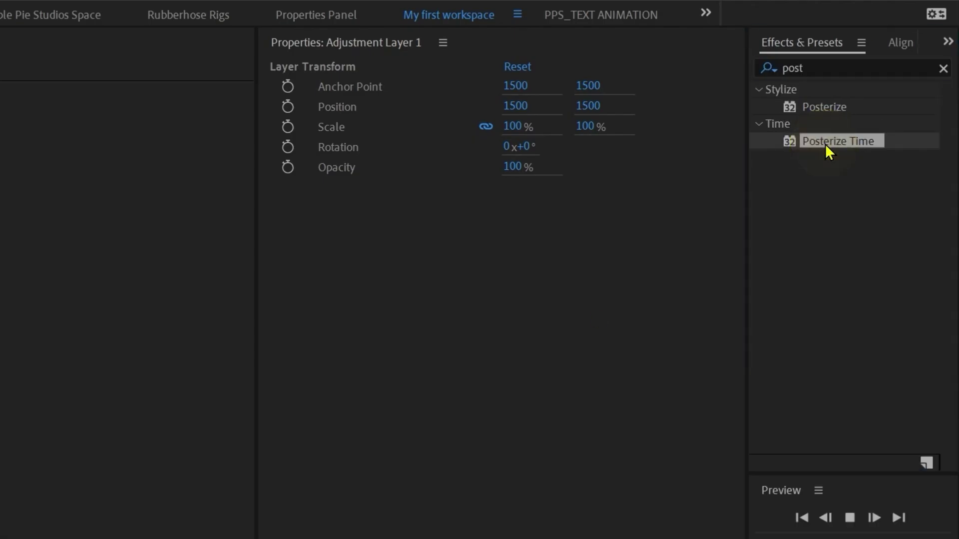
double_click(825, 142)
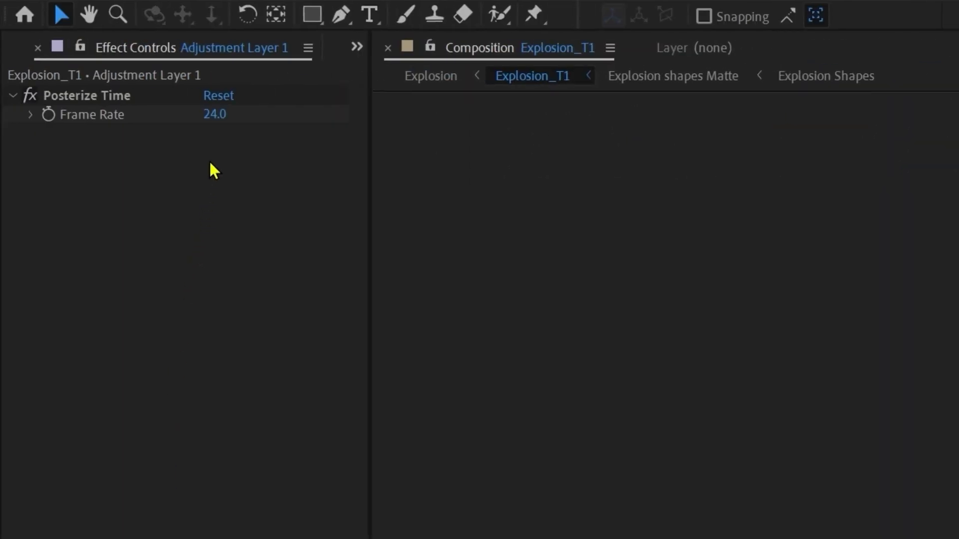
click(214, 115)
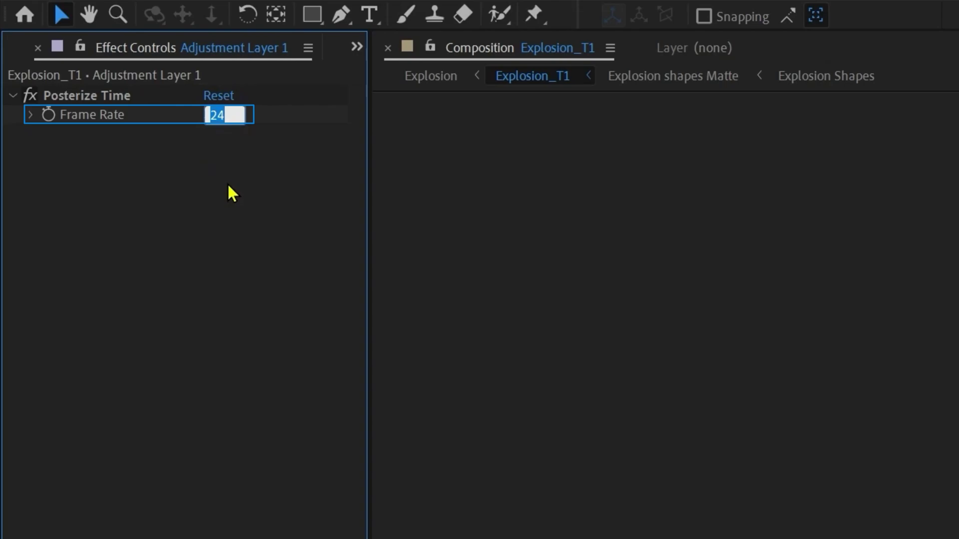
text(12)
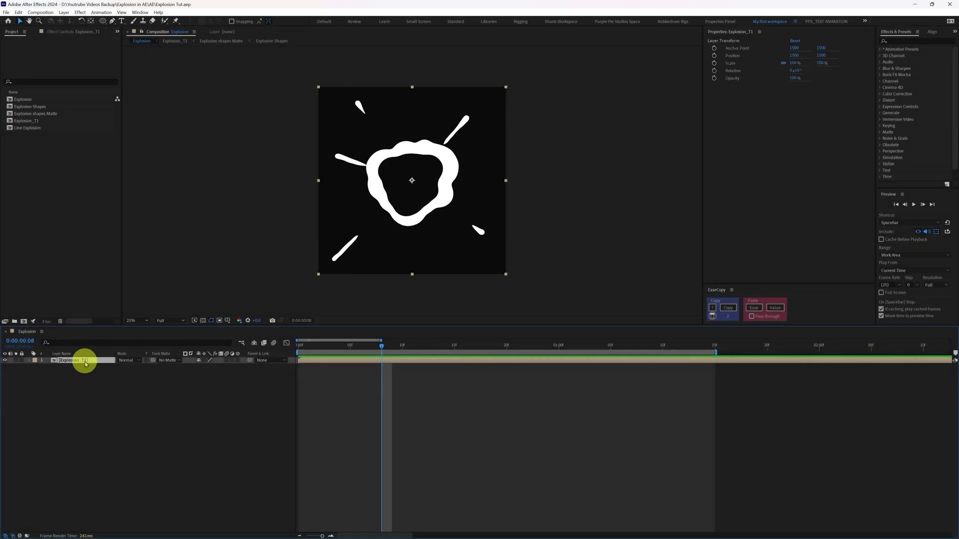
Add an Inner Glow layer style to Explosion_T1 with a pale yellow (FFED8C) colour
right_click(85, 363)
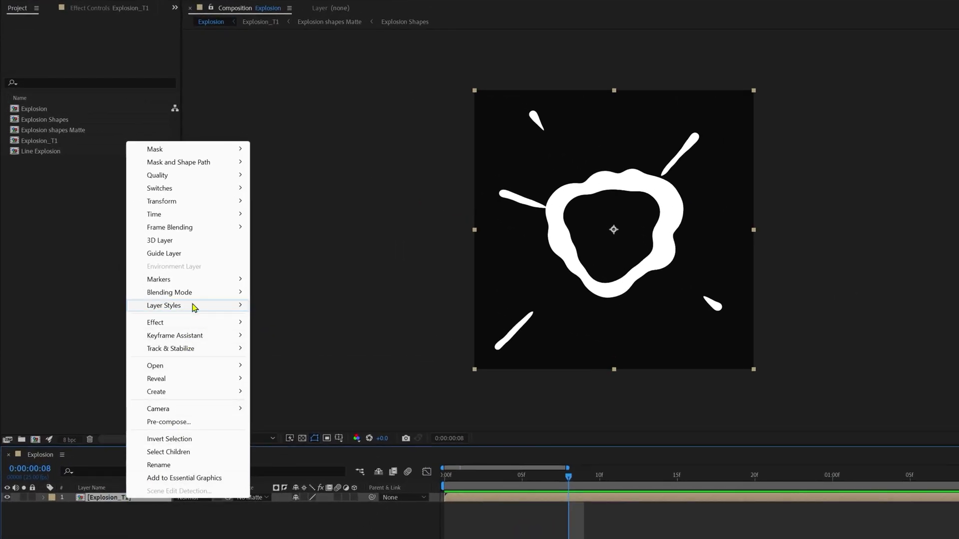
mouse_move(194, 308)
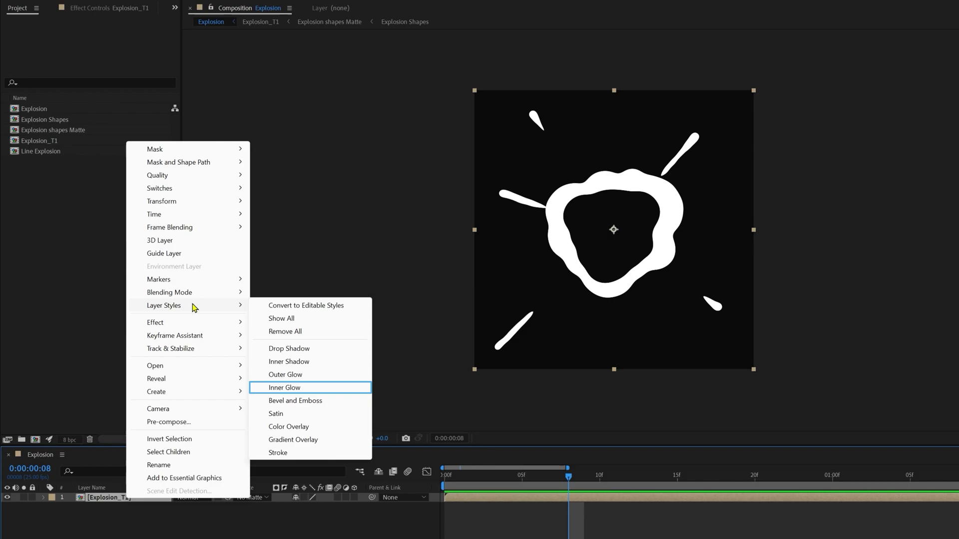
click(273, 392)
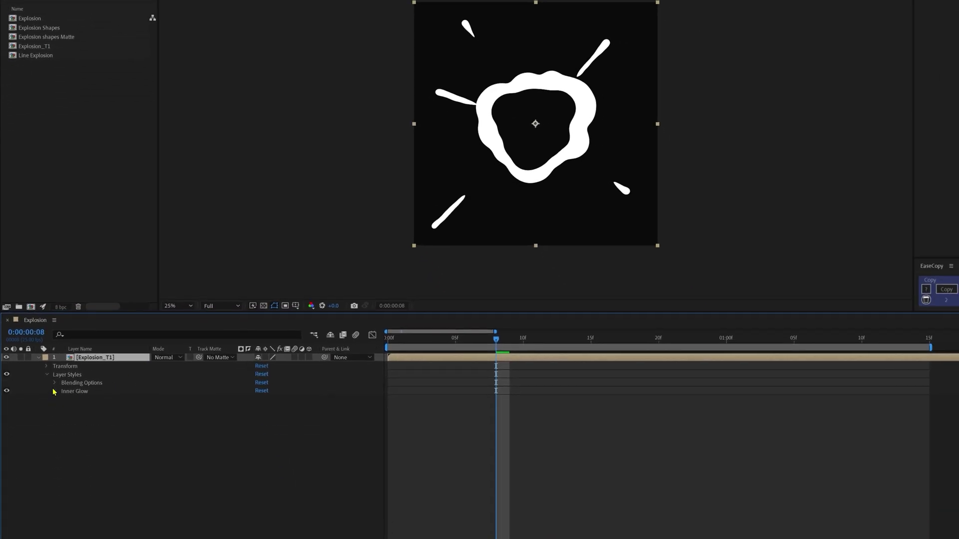
click(54, 392)
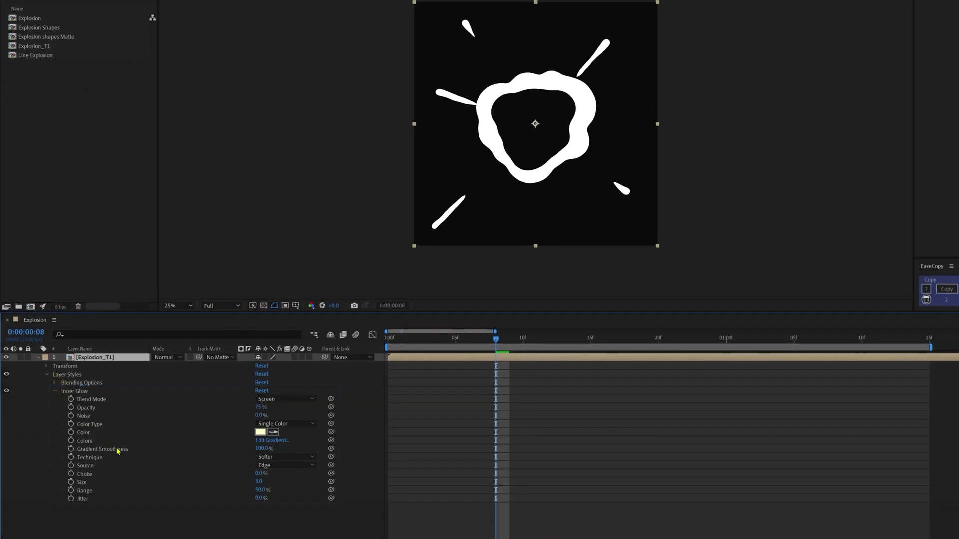
click(260, 431)
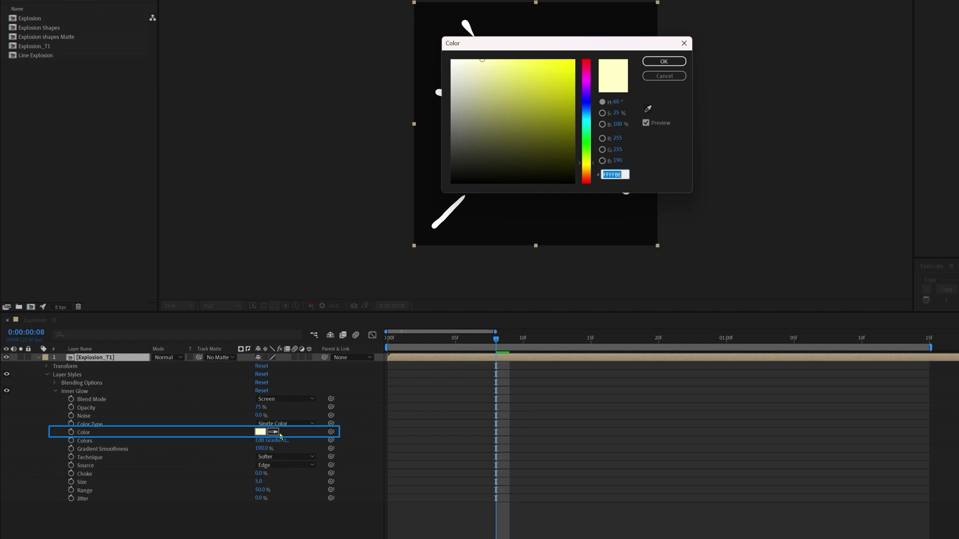
click(588, 170)
click(506, 59)
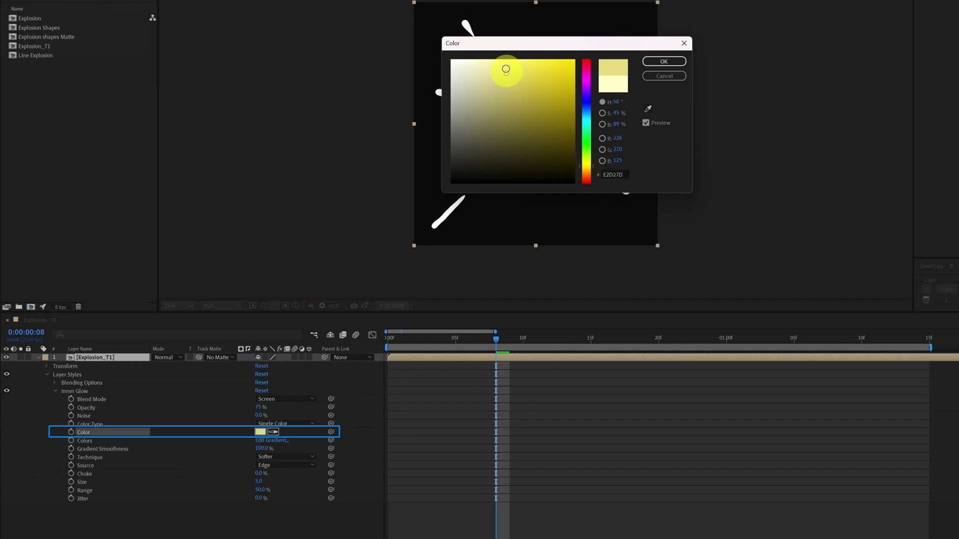
click(660, 61)
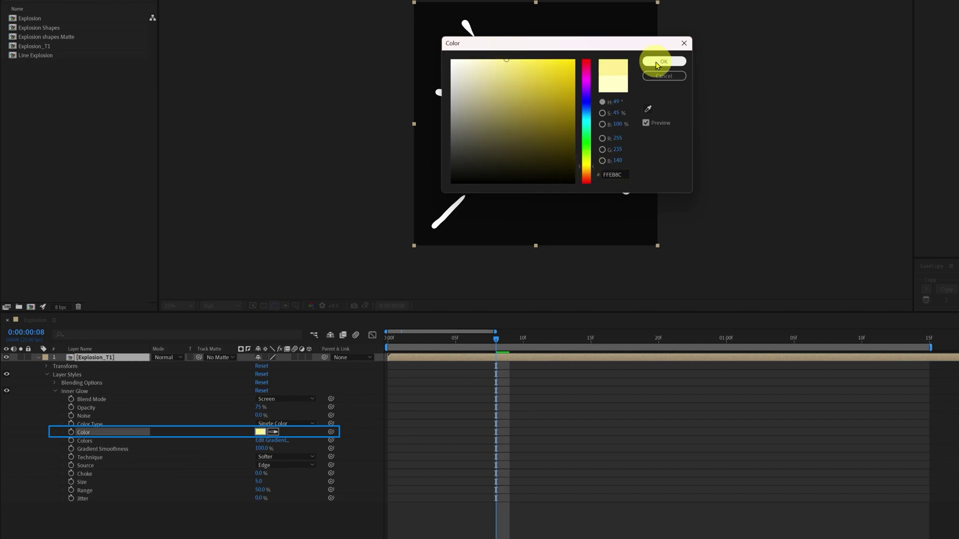
Set the Inner Glow to Normal blend mode, size 50 and choke 10%
click(283, 402)
click(288, 75)
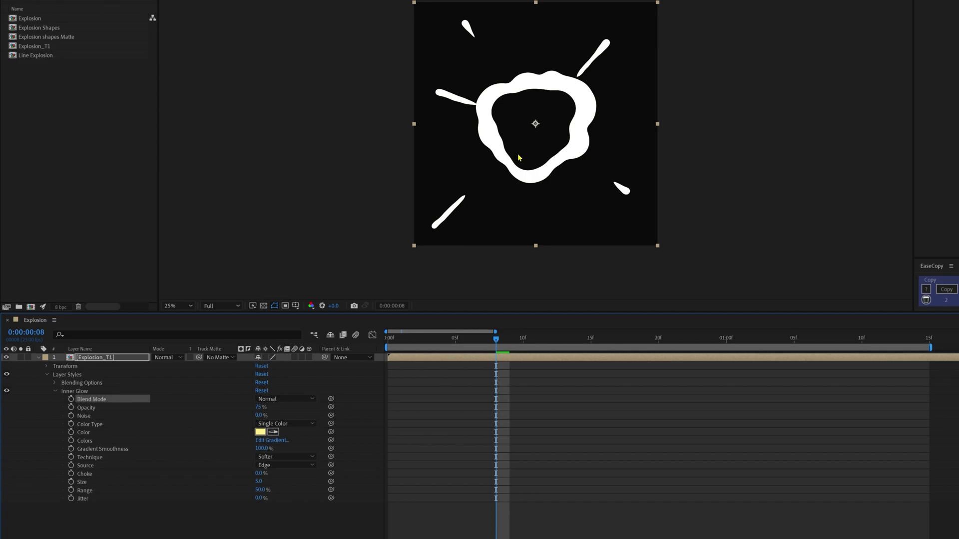
click(462, 473)
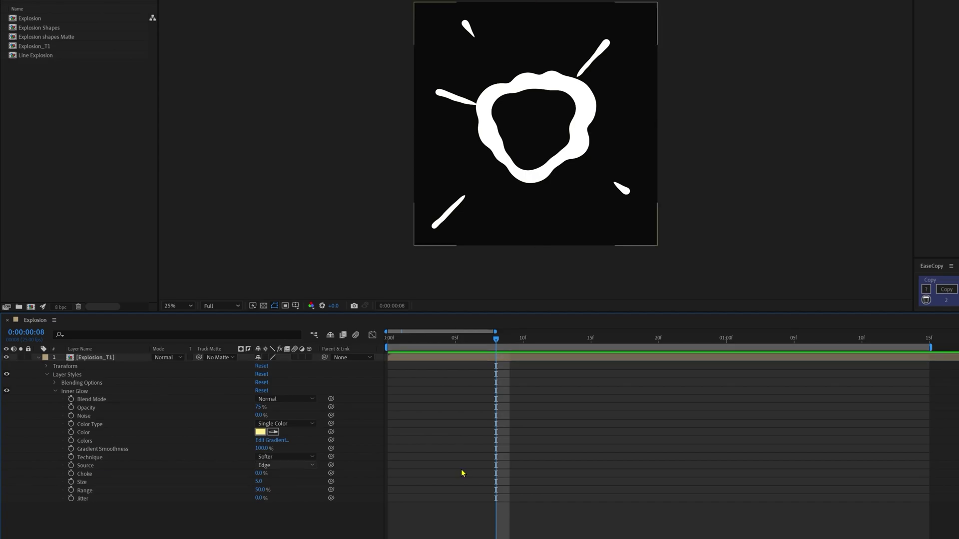
click(257, 482)
text(50)
key(Return)
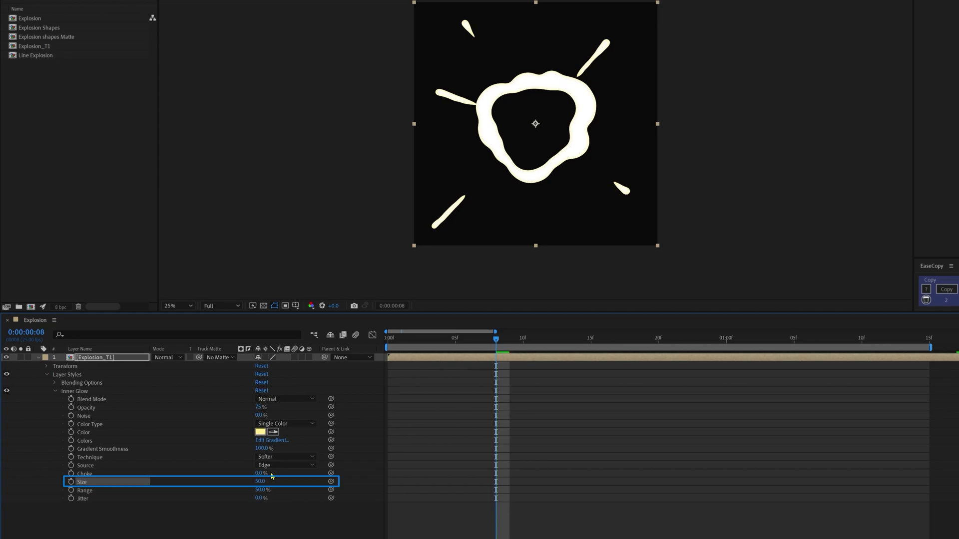
click(257, 475)
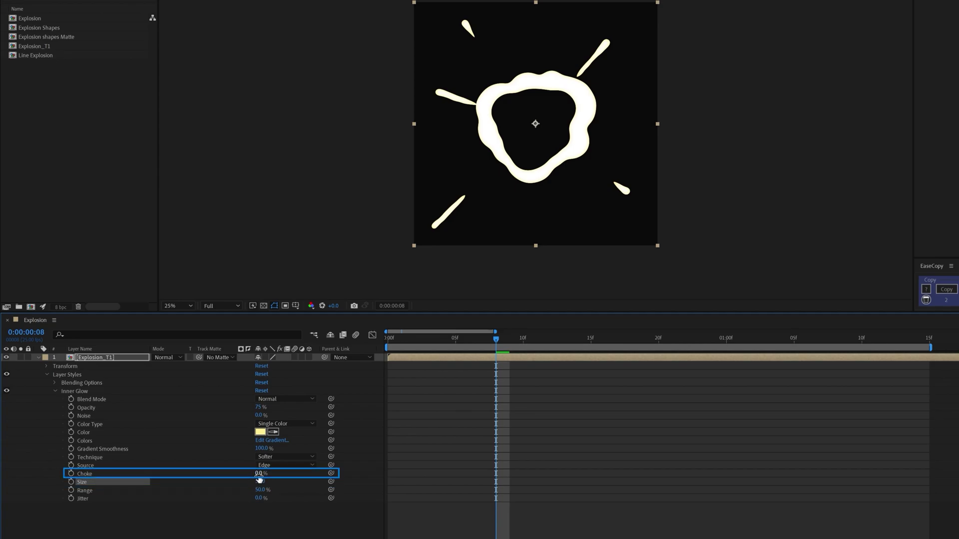
text(10)
key(Return)
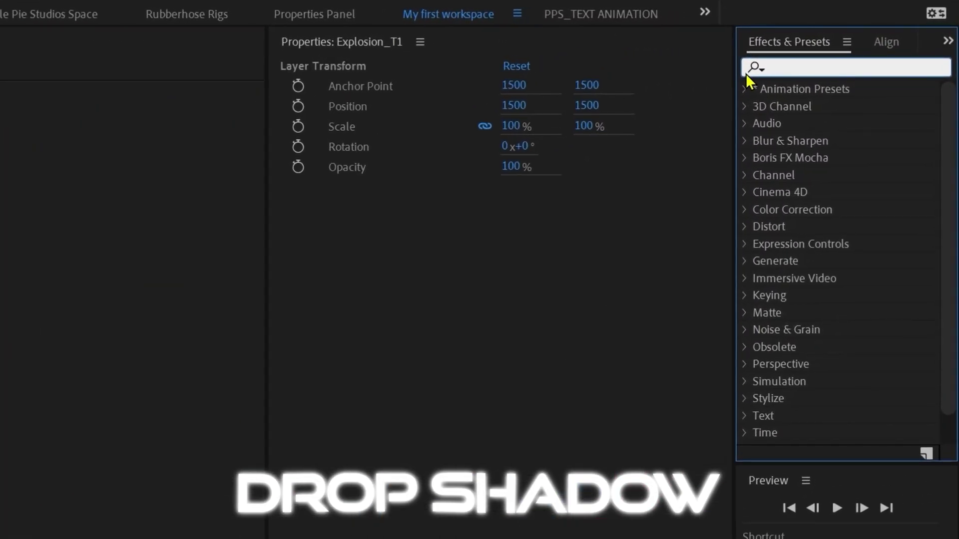
Apply a Drop Shadow to Explosion_T1 and paste in the same pale yellow colour
text(Drop)
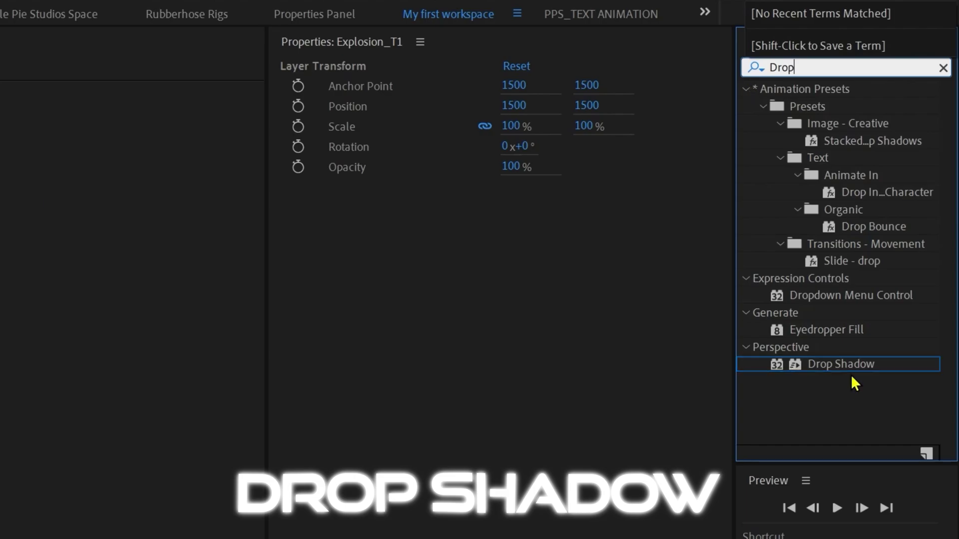
double_click(840, 364)
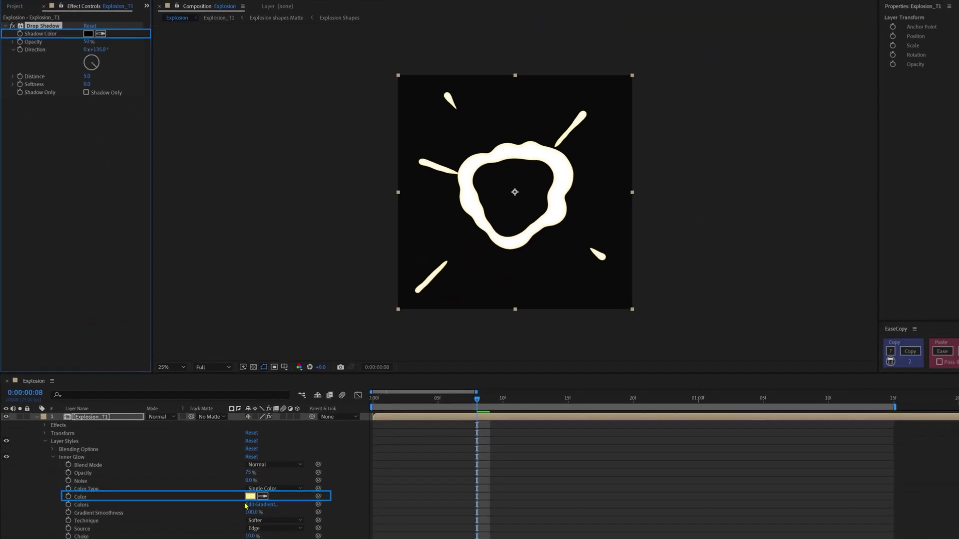
click(251, 497)
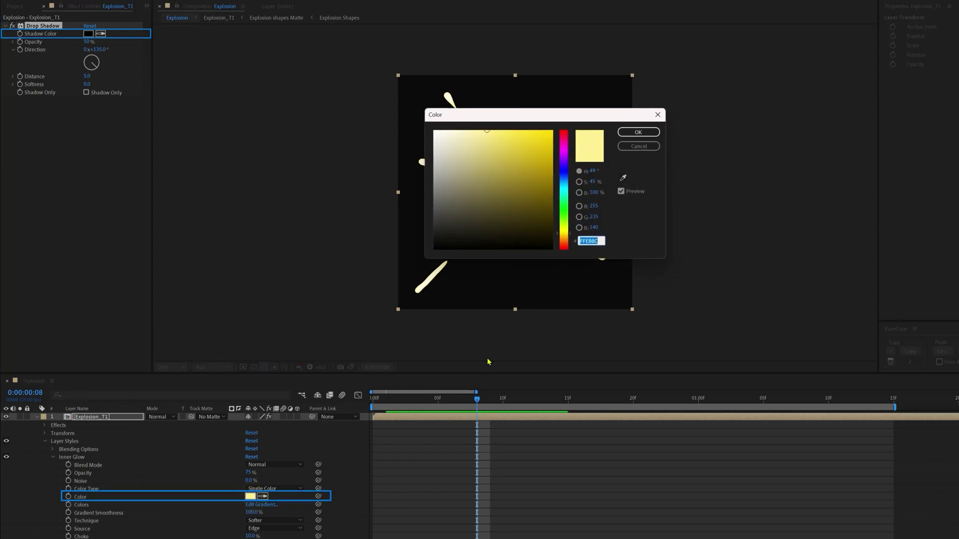
click(641, 146)
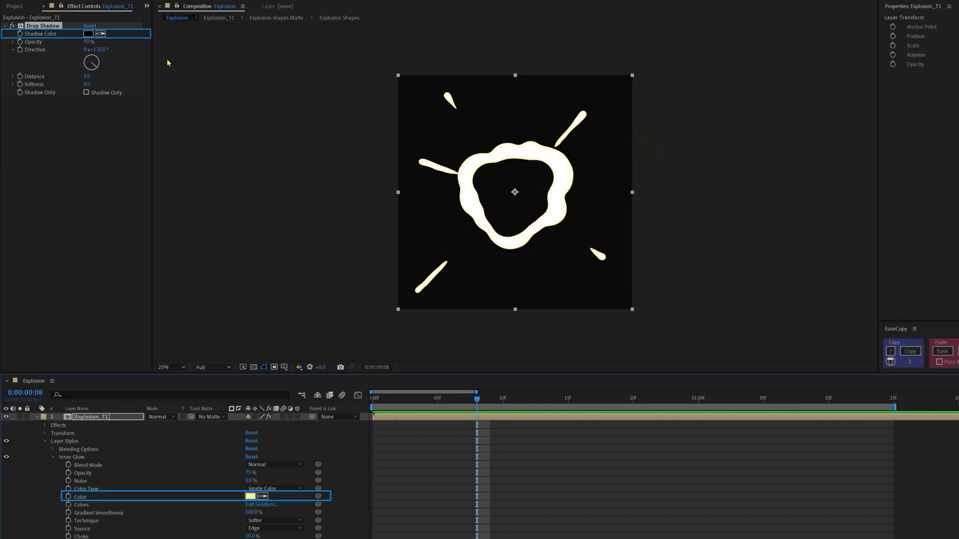
click(89, 35)
key(ctrl+v)
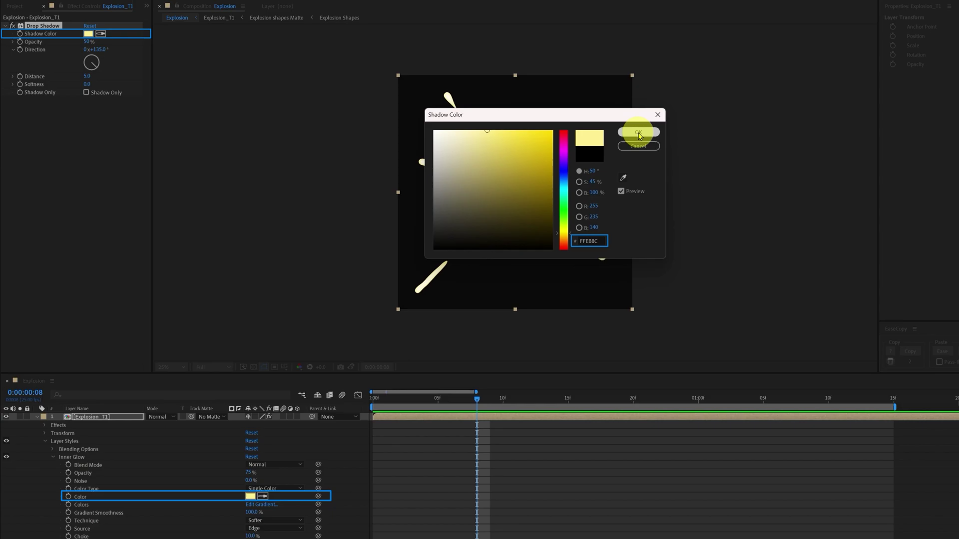
click(639, 134)
Set the Drop Shadow direction to 0°, opacity to 25% and softness to 100
click(122, 74)
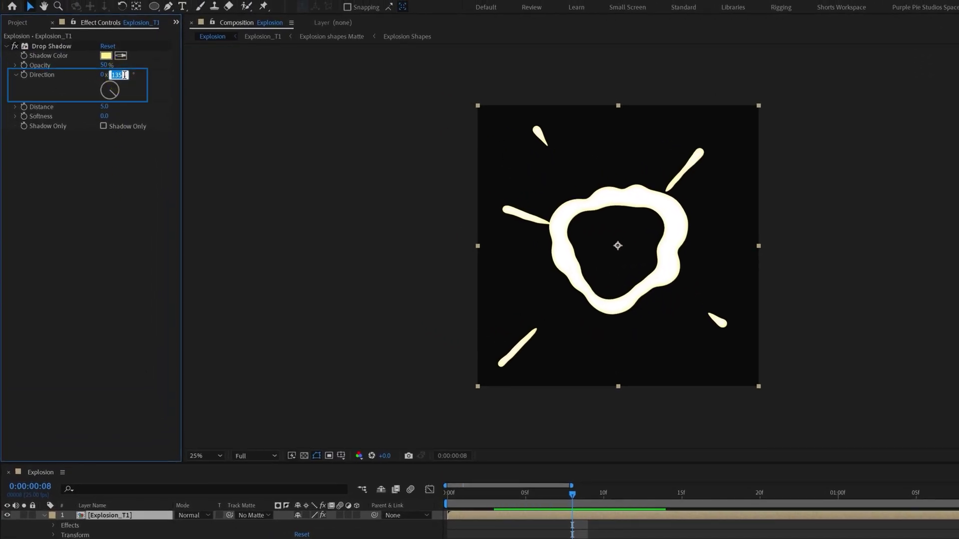
text(0)
key(Tab)
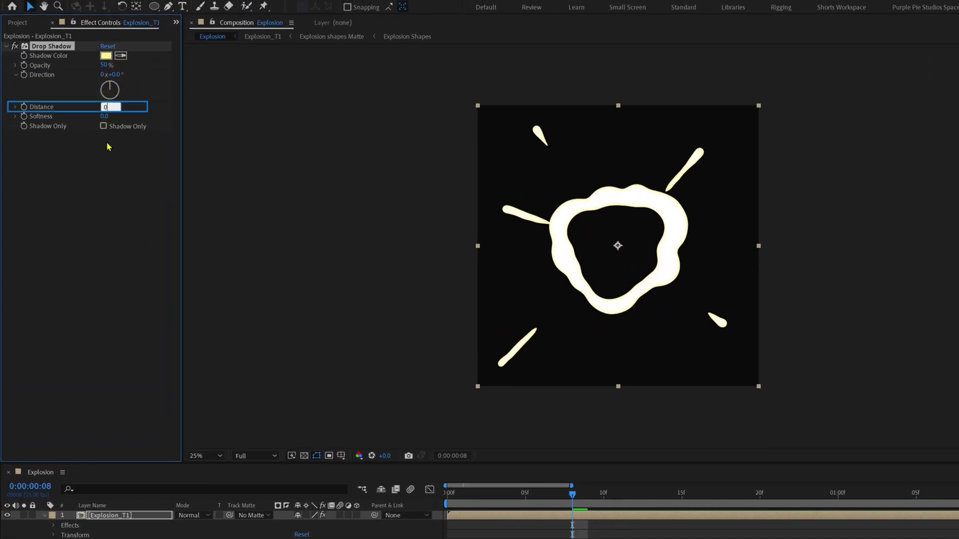
text(0)
click(105, 64)
text(2)
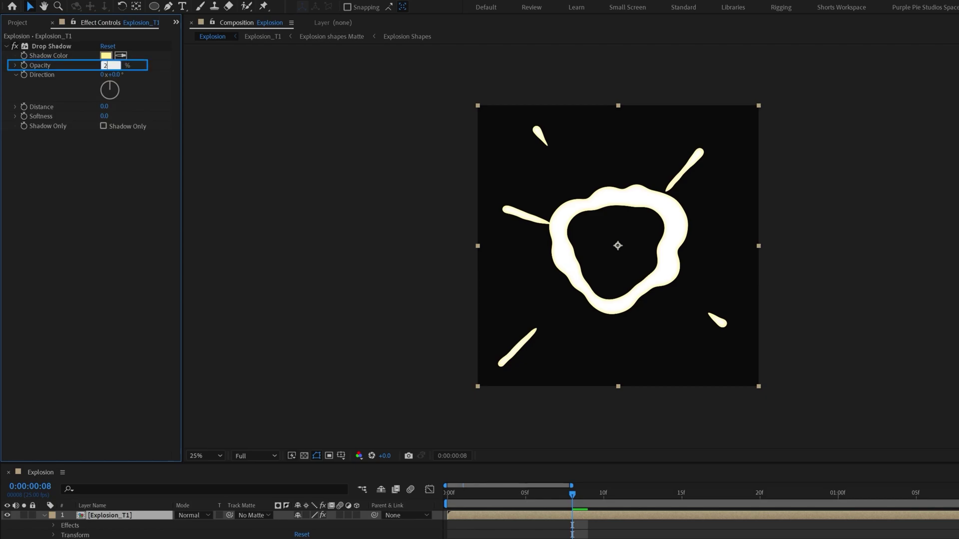
text(5)
key(Return)
click(104, 116)
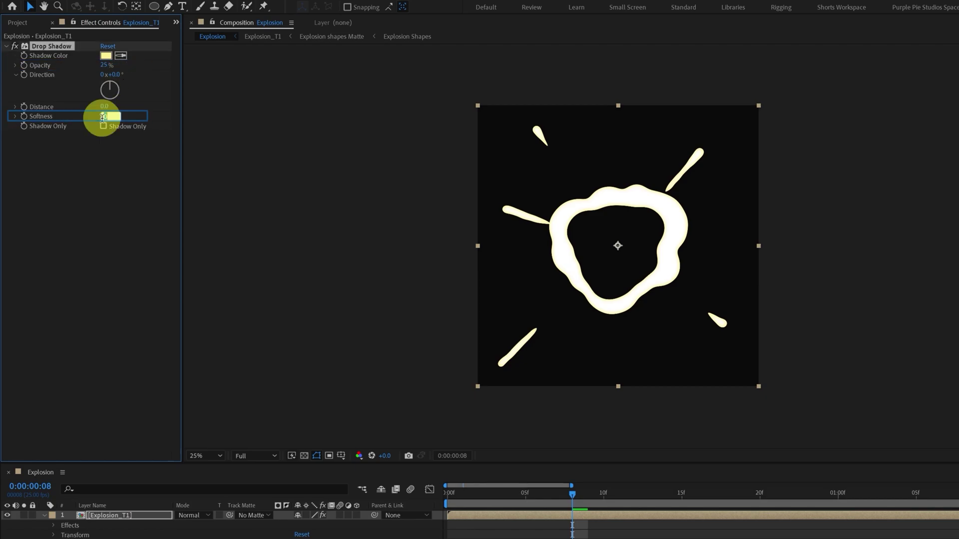
click(63, 196)
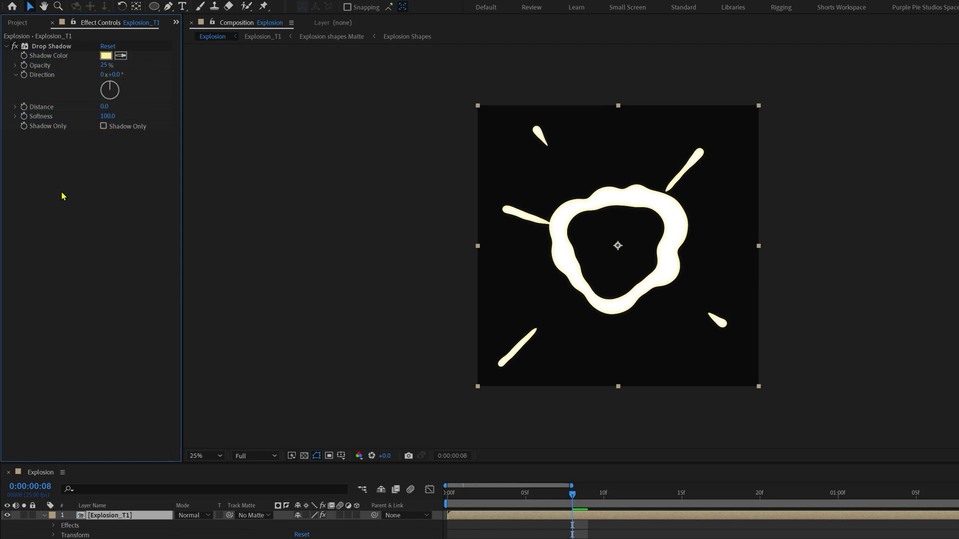
Duplicate the shadow as Drop Shadow 2 with 20% opacity and softness 200
click(48, 48)
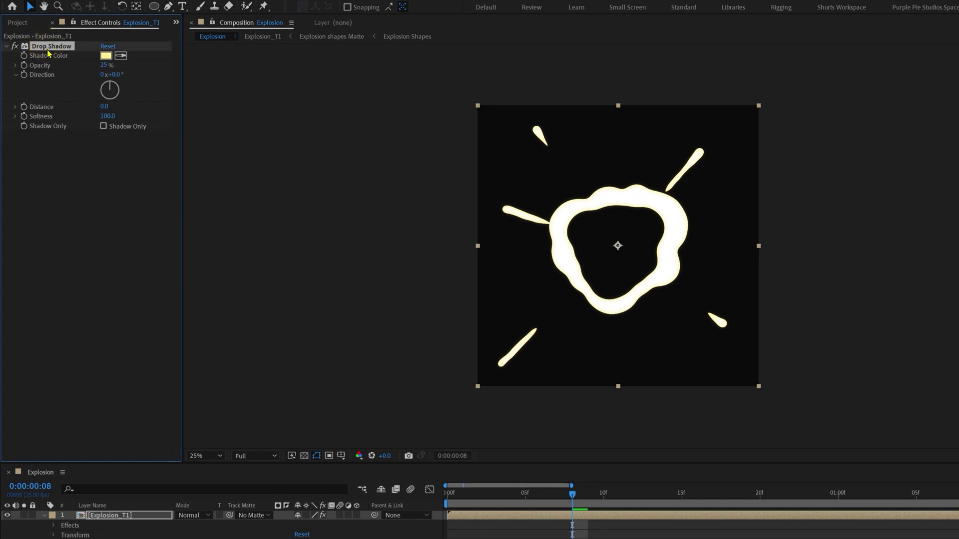
key(ctrl+d)
click(105, 154)
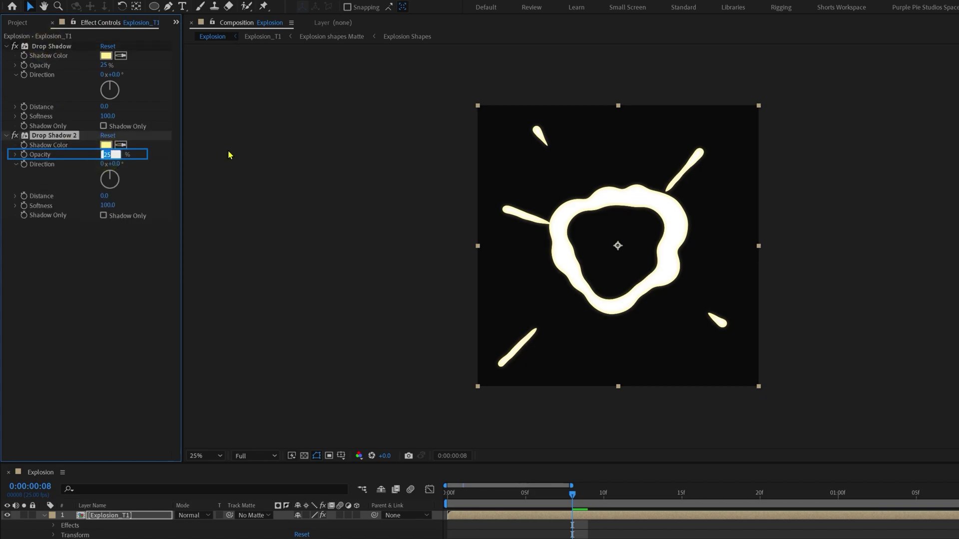
click(129, 271)
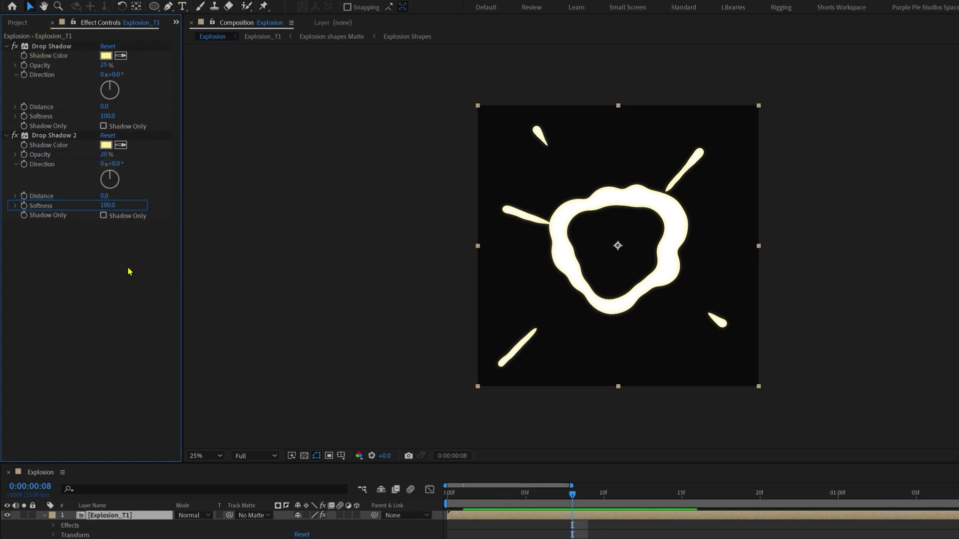
click(112, 206)
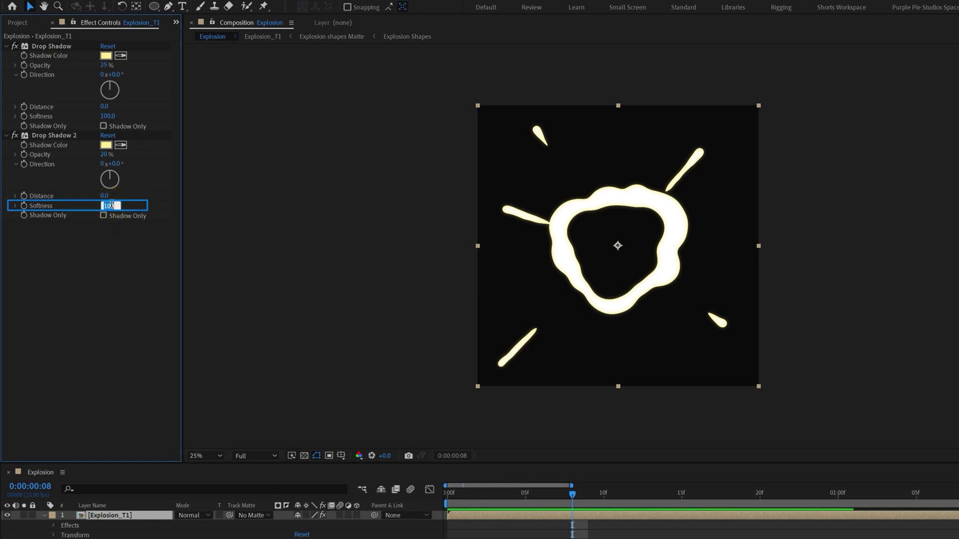
text(200)
key(Return)
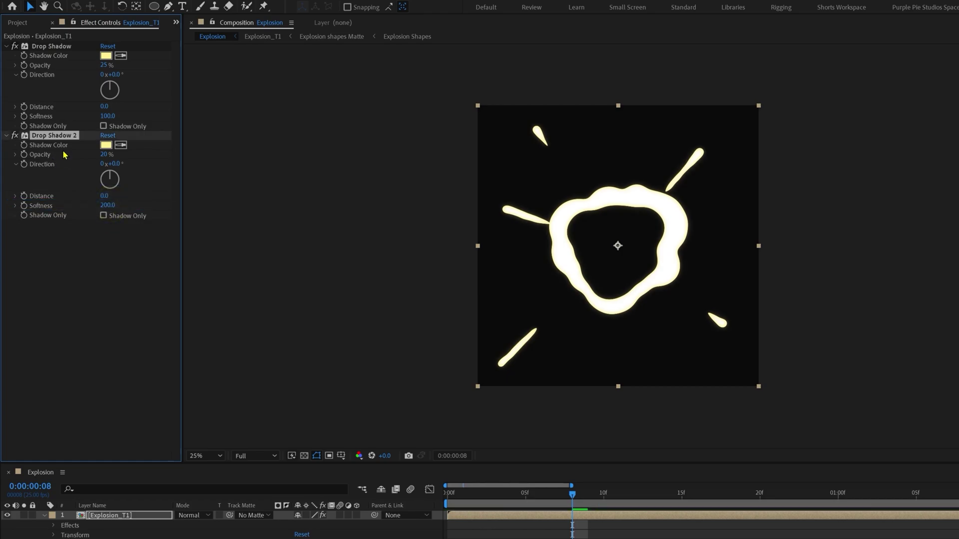
Duplicate again as Drop Shadow 3 with 32% opacity and softness 300
key(ctrl+d)
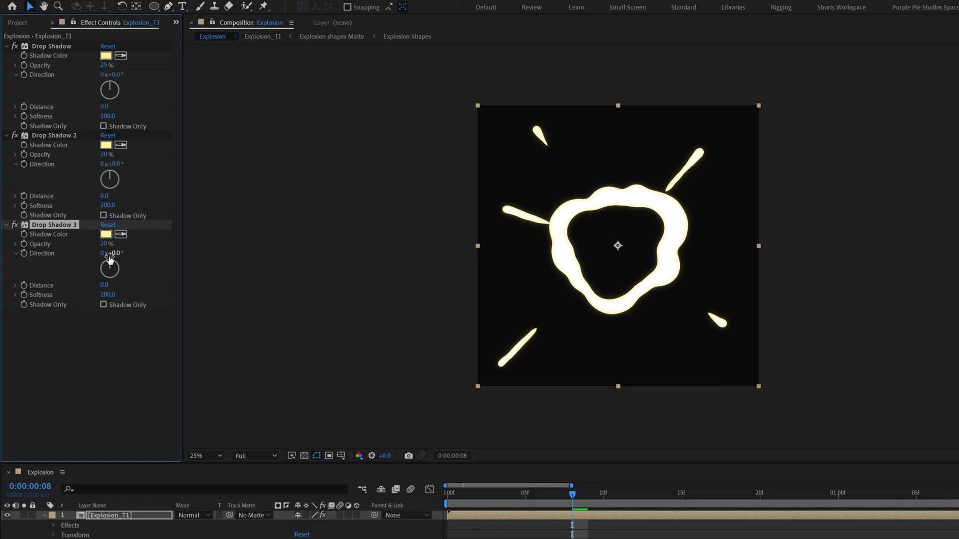
click(106, 244)
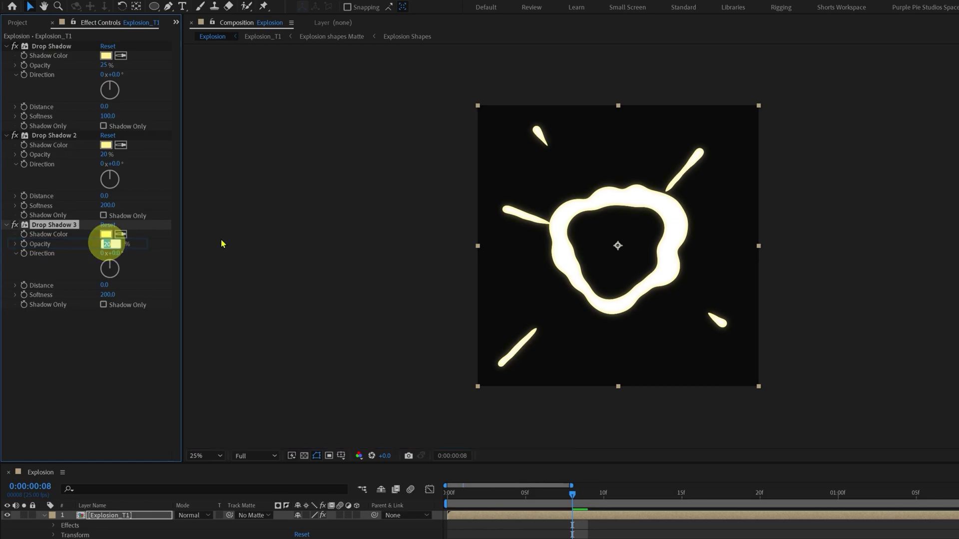
click(145, 294)
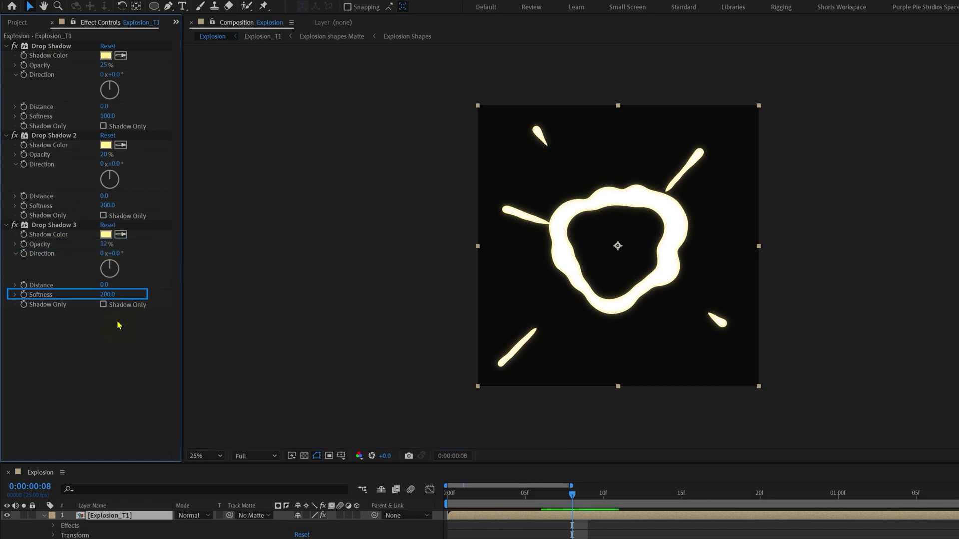
click(109, 295)
text(300)
key(Return)
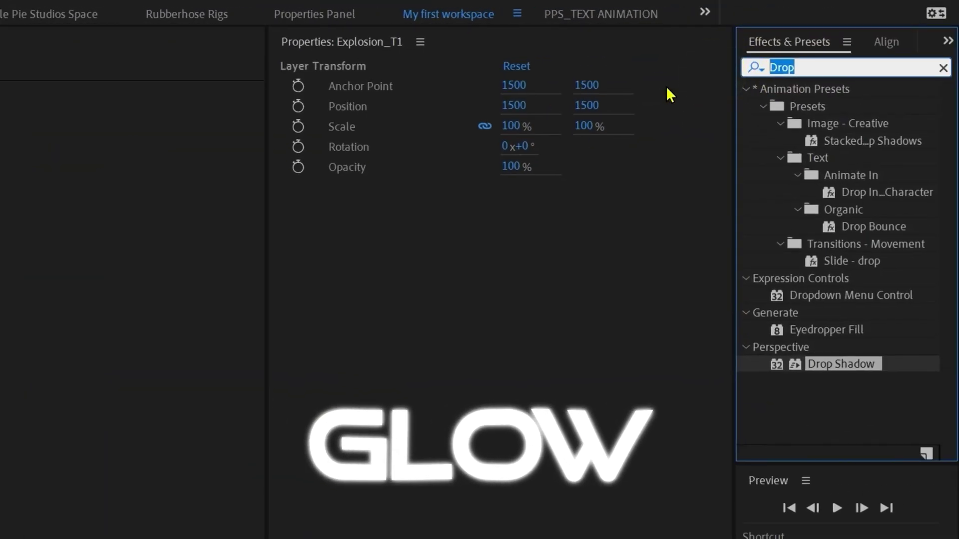
Apply a Glow effect to the explosion and set its Glow Radius
text(Glow)
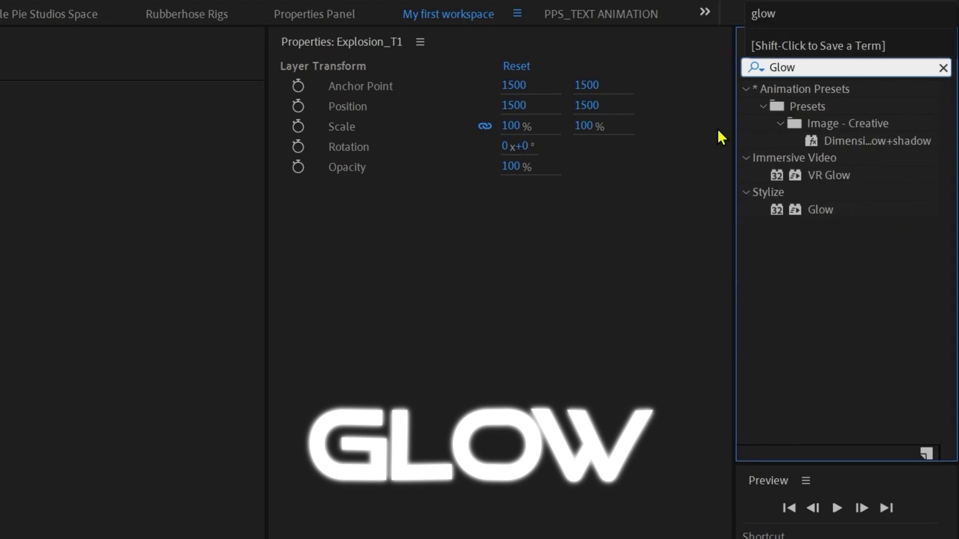
click(819, 210)
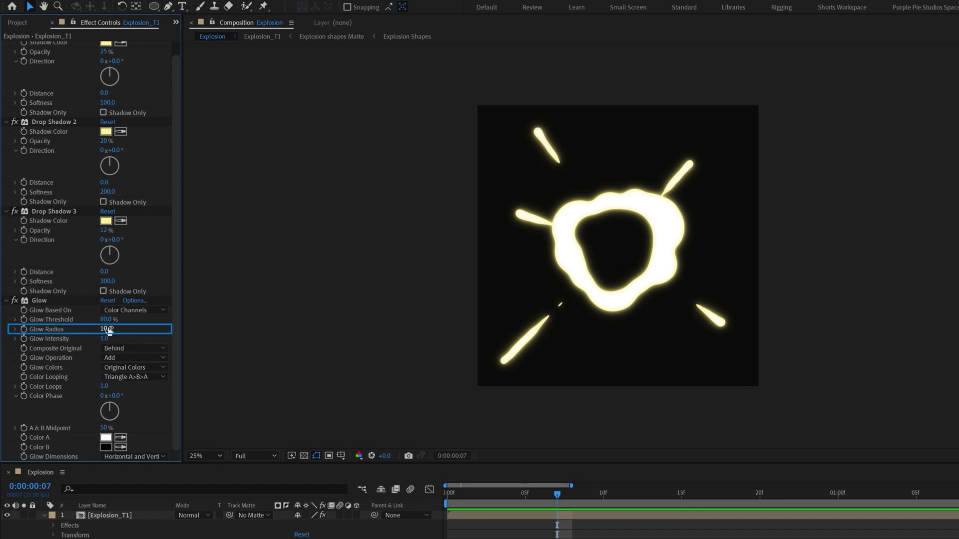
click(109, 330)
text(0)
click(53, 321)
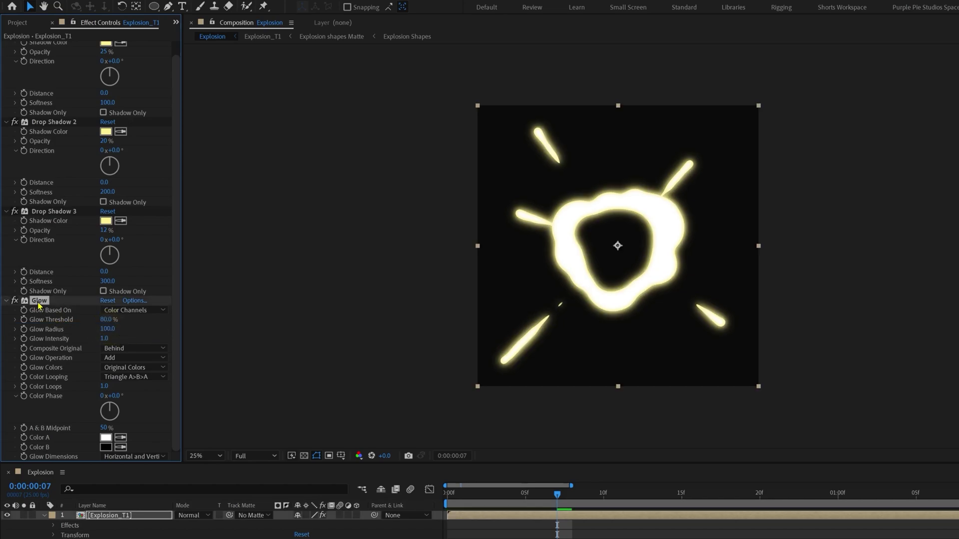
Duplicate the Glow as Glow 2 with radius 25, preview, and disable Drop Shadow 2
key(ctrl+d)
drag(171, 274, 174, 336)
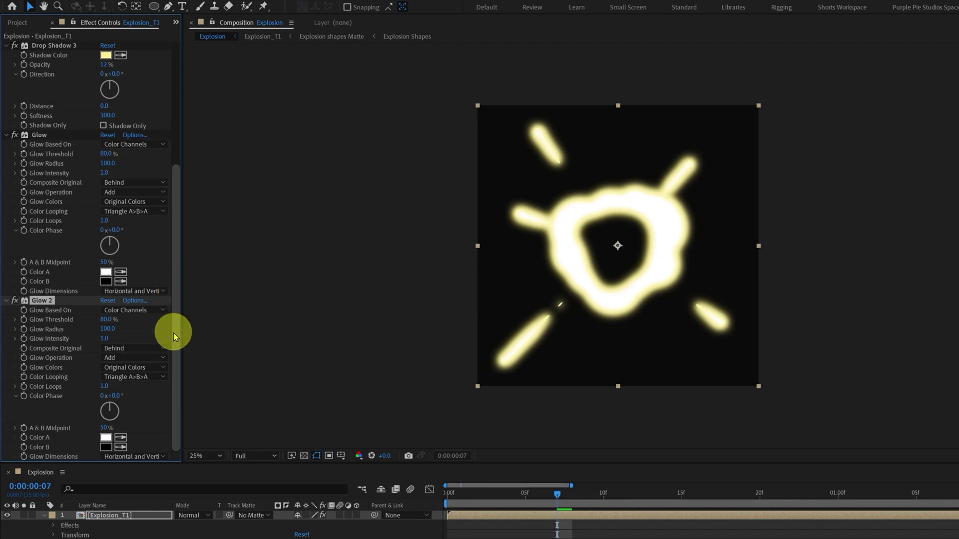
click(107, 329)
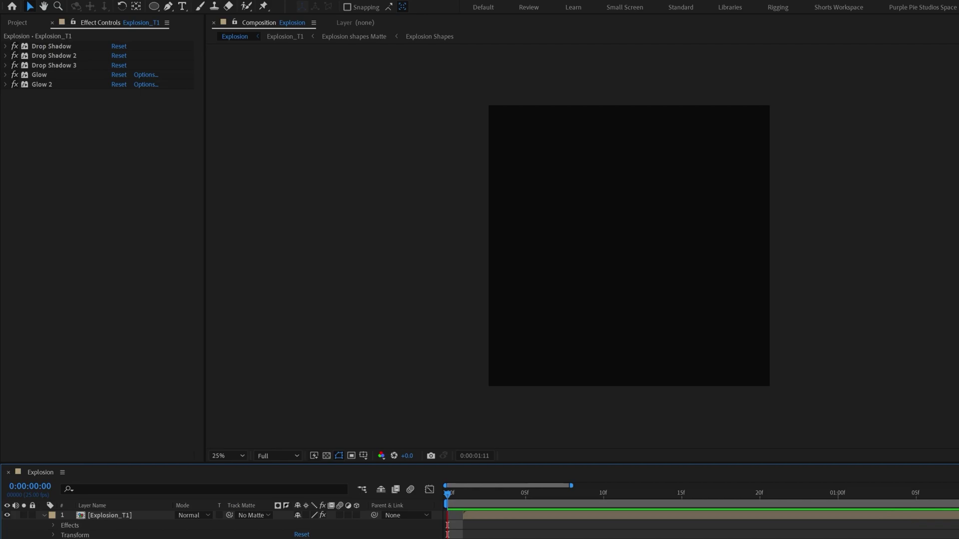
key(space)
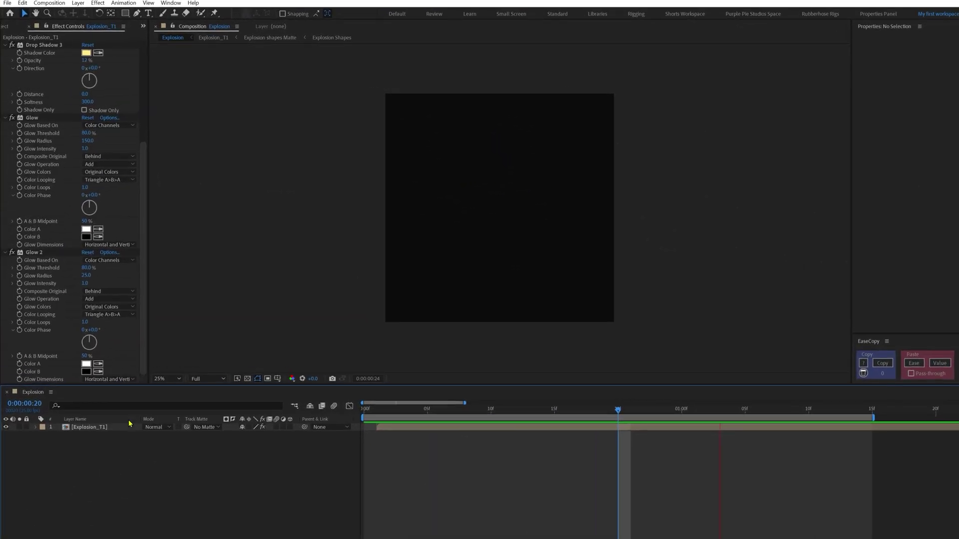
drag(144, 296, 147, 224)
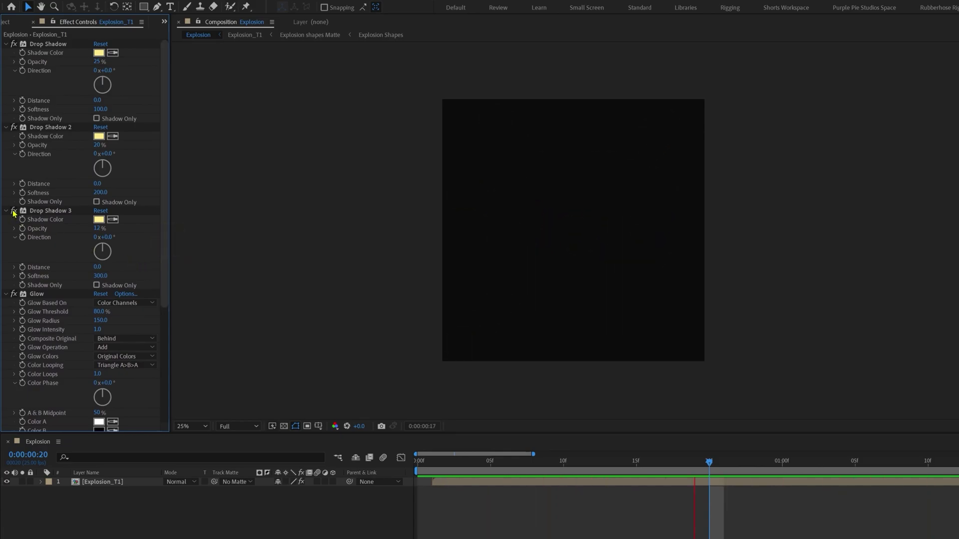
click(14, 127)
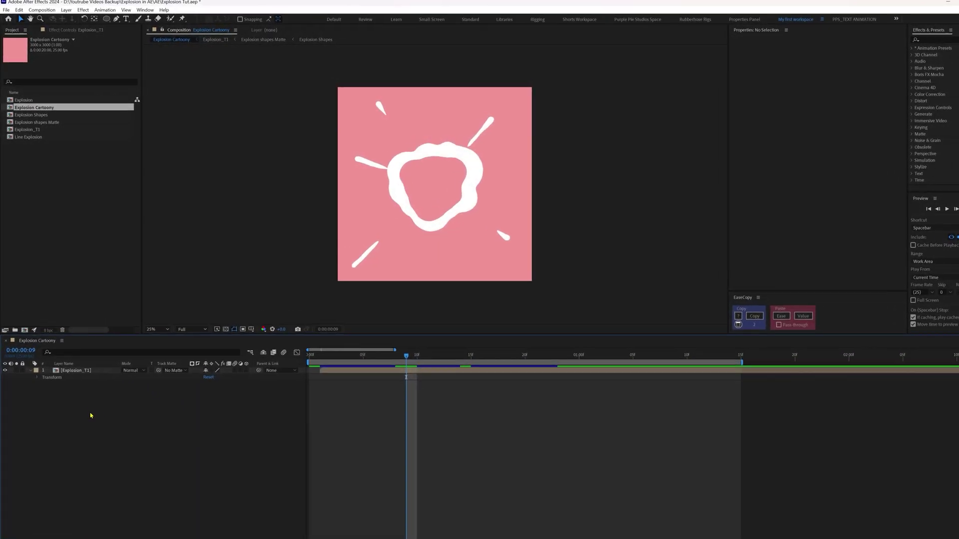
Add a Stroke layer style to Explosion_T1 with a near-black colour
click(86, 432)
right_click(86, 432)
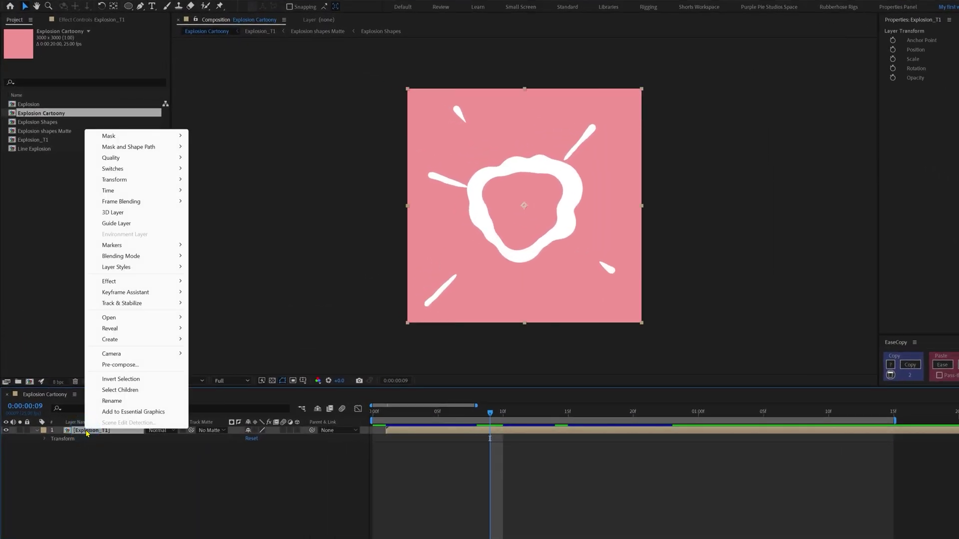
mouse_move(134, 269)
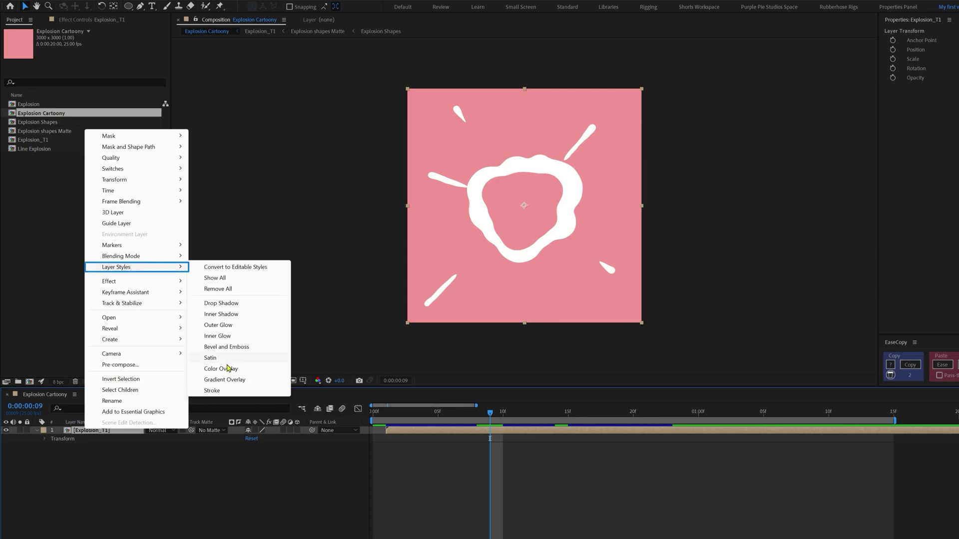
click(212, 390)
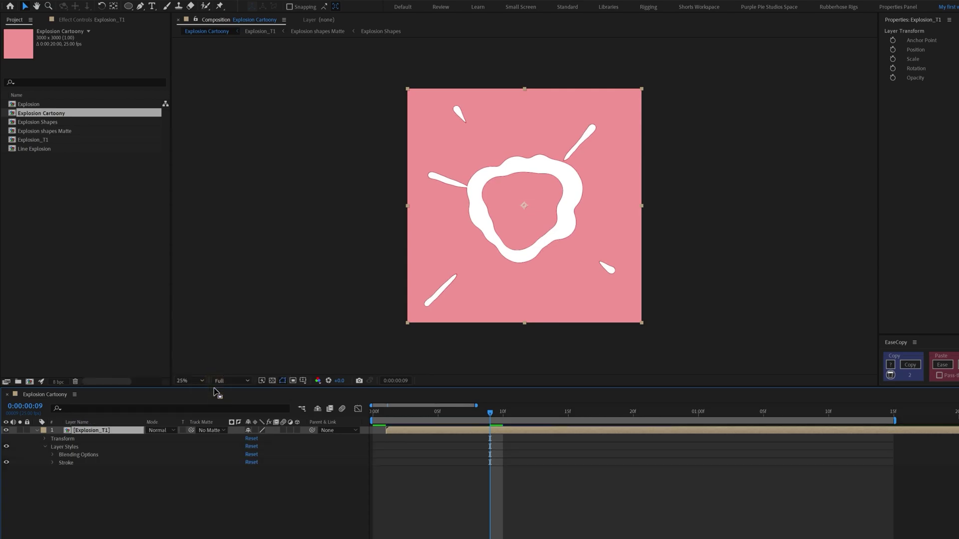
click(52, 463)
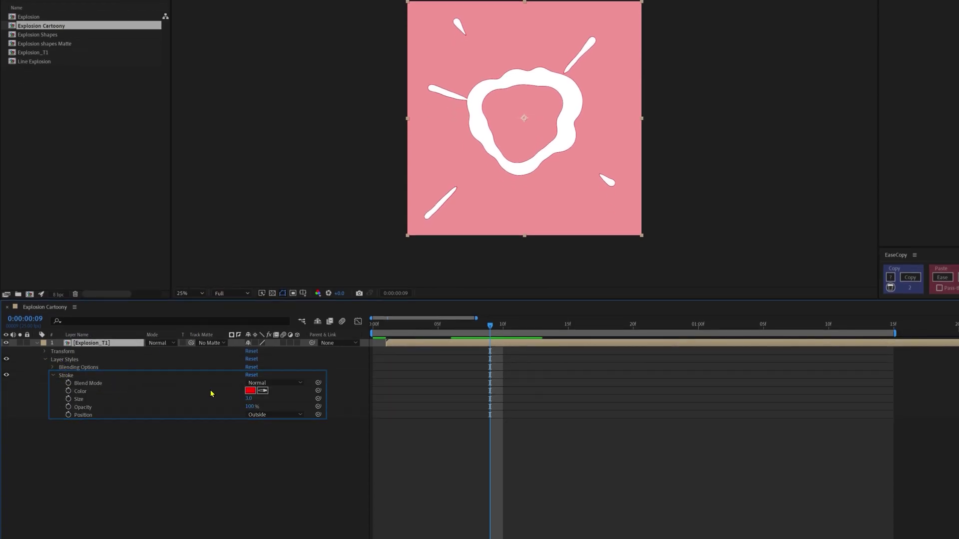
click(248, 391)
click(453, 164)
click(561, 90)
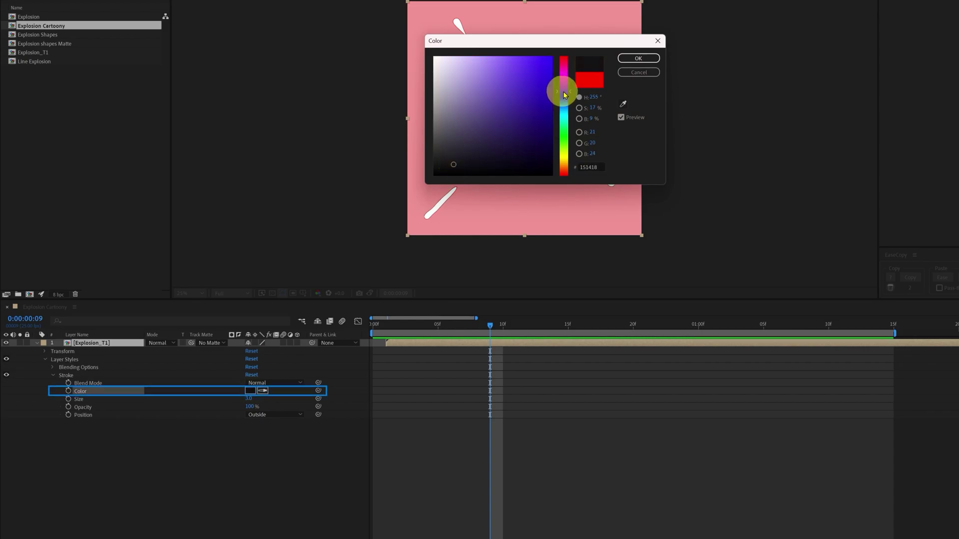
click(638, 59)
Set the stroke size to 15 and preview the stroked cartoon explosion
click(251, 399)
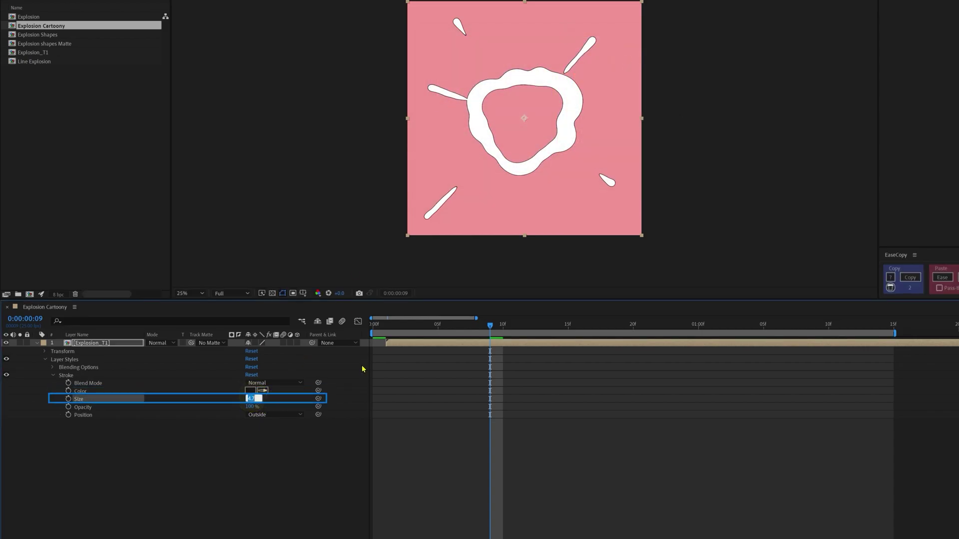
text(15)
key(Return)
click(285, 451)
key(space)
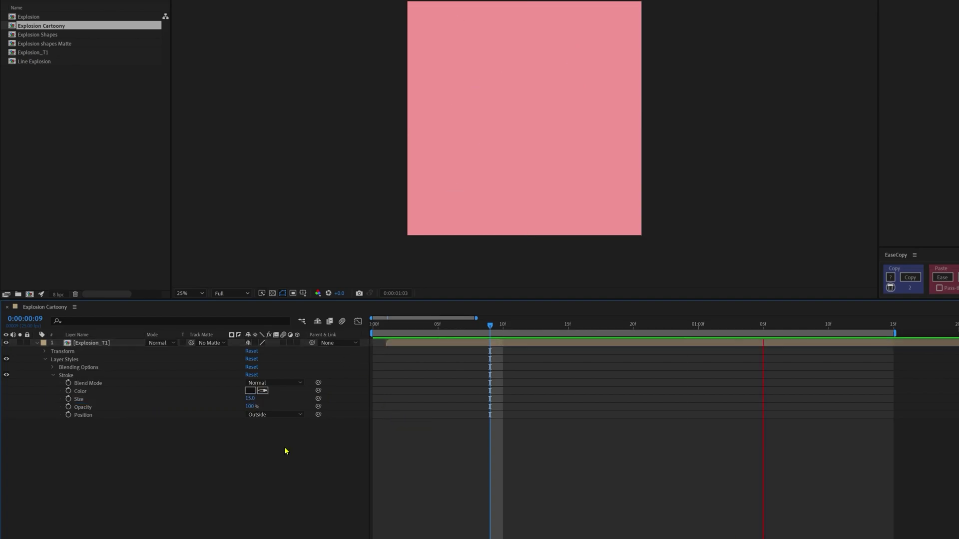